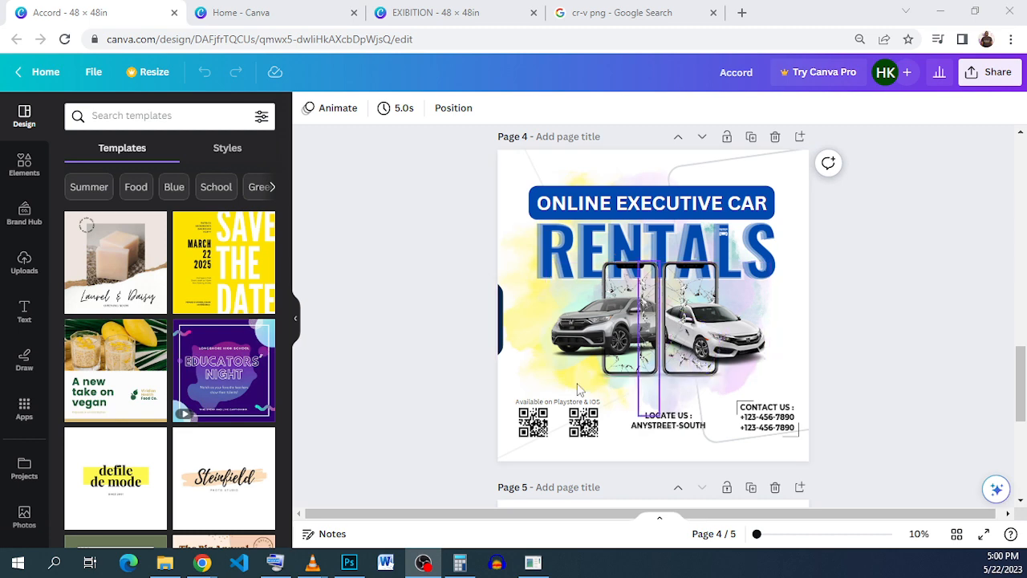
Step: Review the unit options for a custom-size design and the finished car rentals poster, ending on the blank page of the EXIBITION design
{"action": "left_click", "coordinate": [268, 8]}
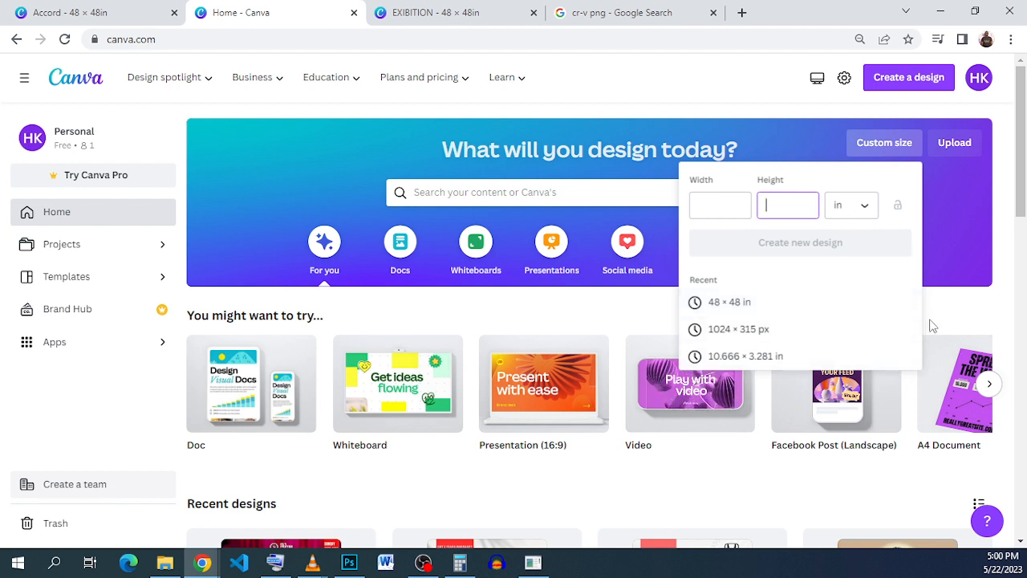
{"action": "left_click", "coordinate": [857, 208]}
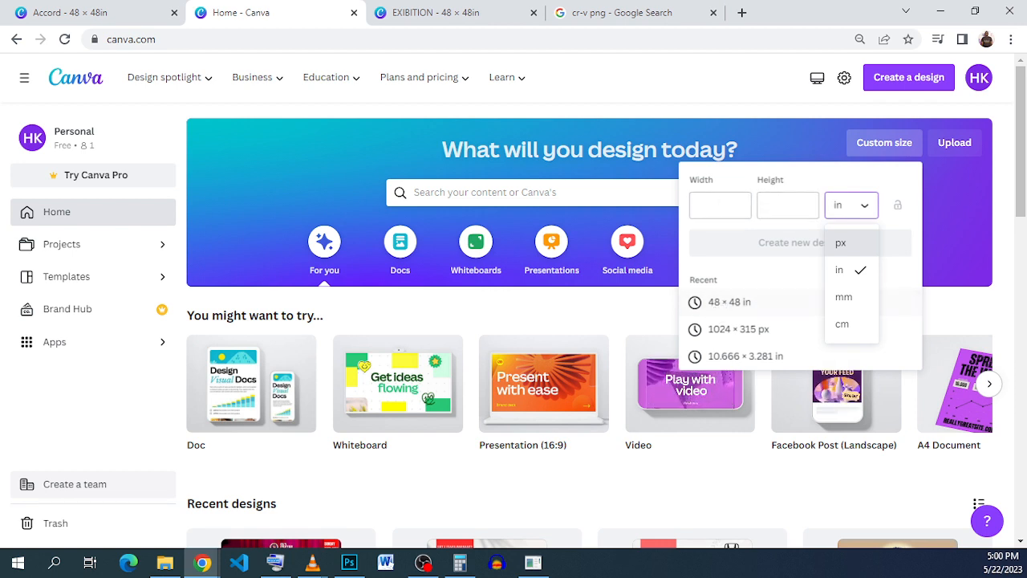
{"action": "left_click", "coordinate": [403, 15]}
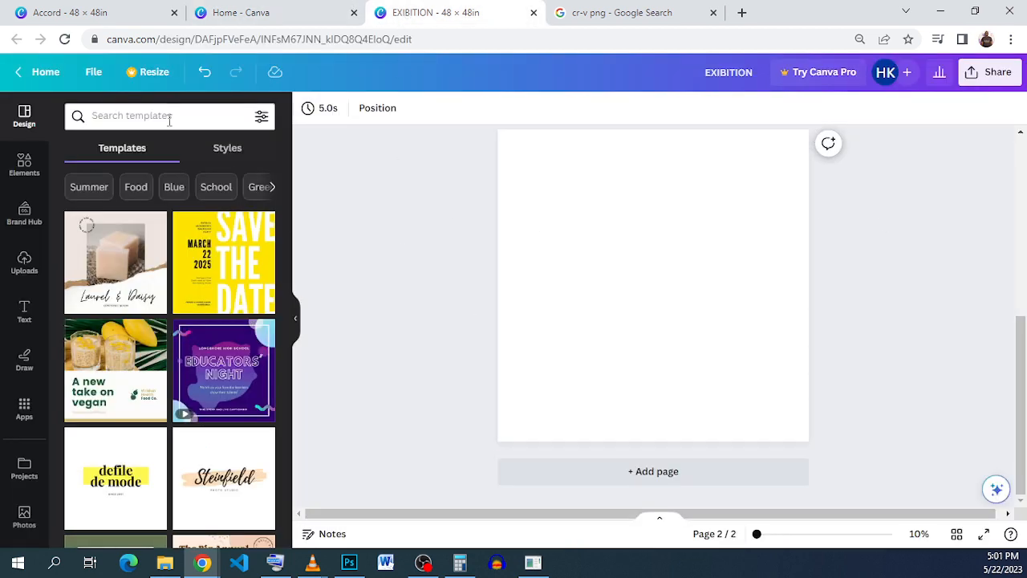
{"action": "left_click", "coordinate": [36, 19]}
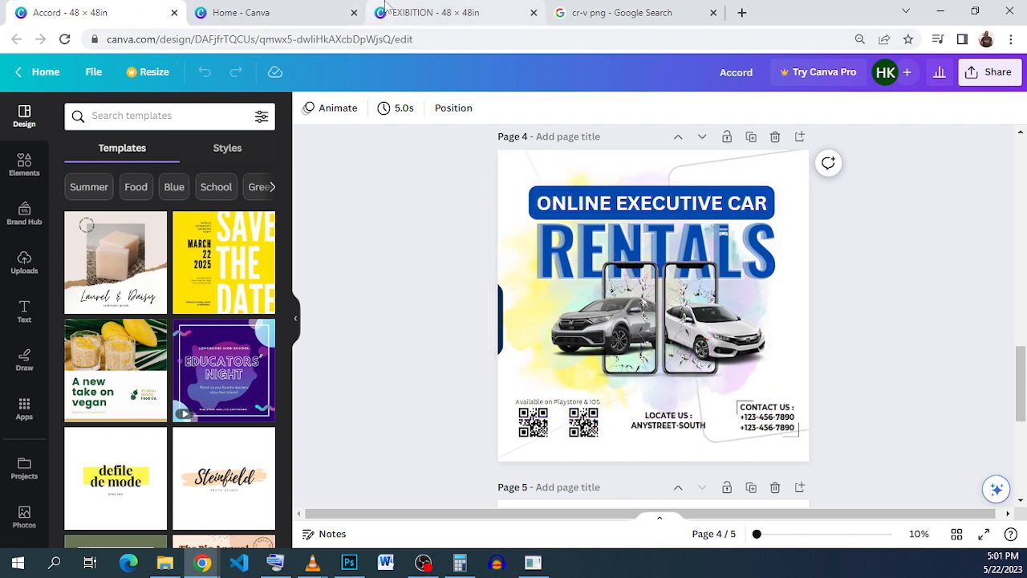
{"action": "left_click", "coordinate": [419, 11]}
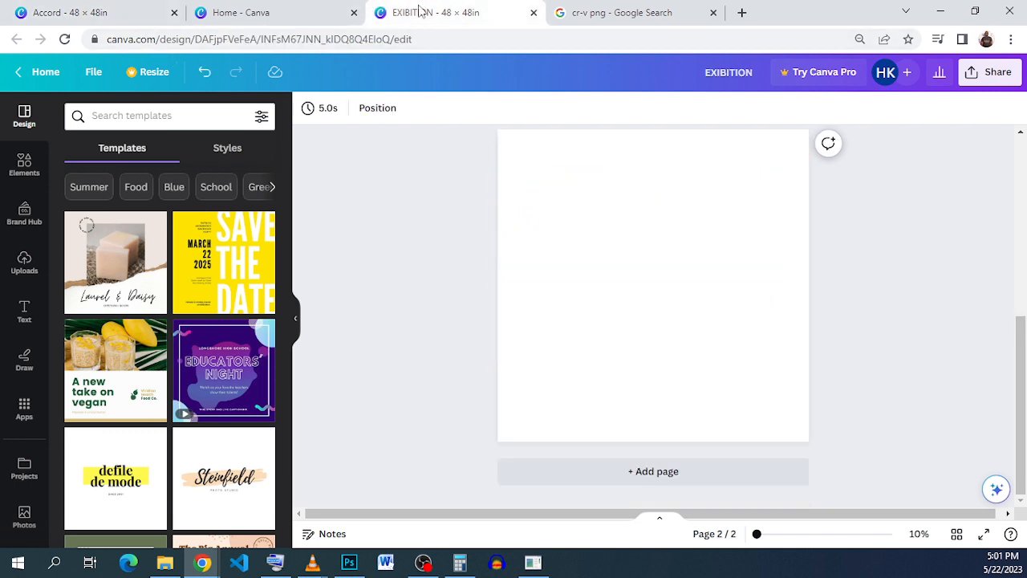
Step: Search the elements library for "paint splash" and show all of the graphics results
{"action": "left_click", "coordinate": [173, 114]}
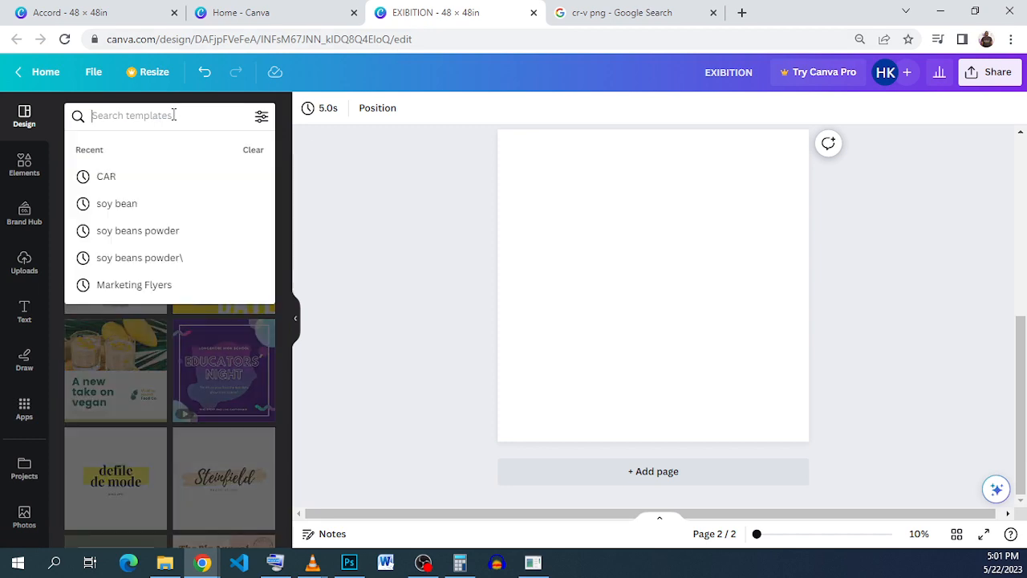
{"action": "left_click", "coordinate": [337, 213]}
{"action": "left_click", "coordinate": [29, 168]}
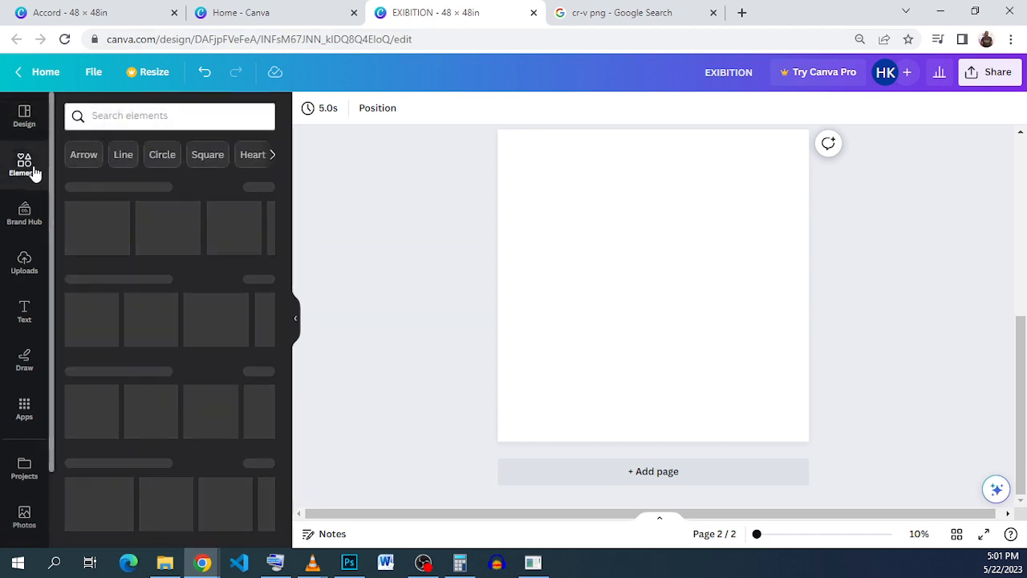
{"action": "left_click", "coordinate": [157, 116]}
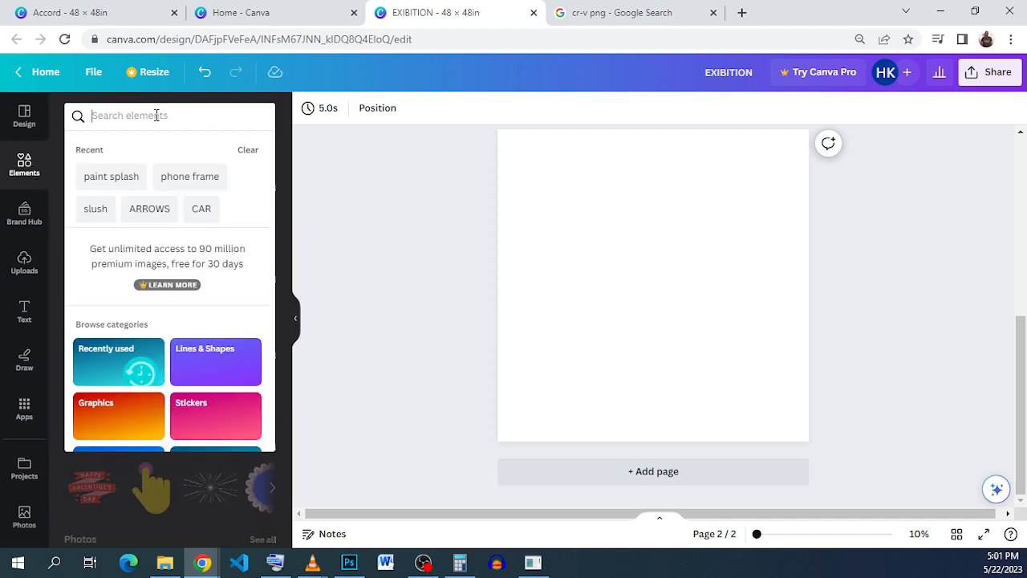
{"action": "left_click", "coordinate": [87, 185]}
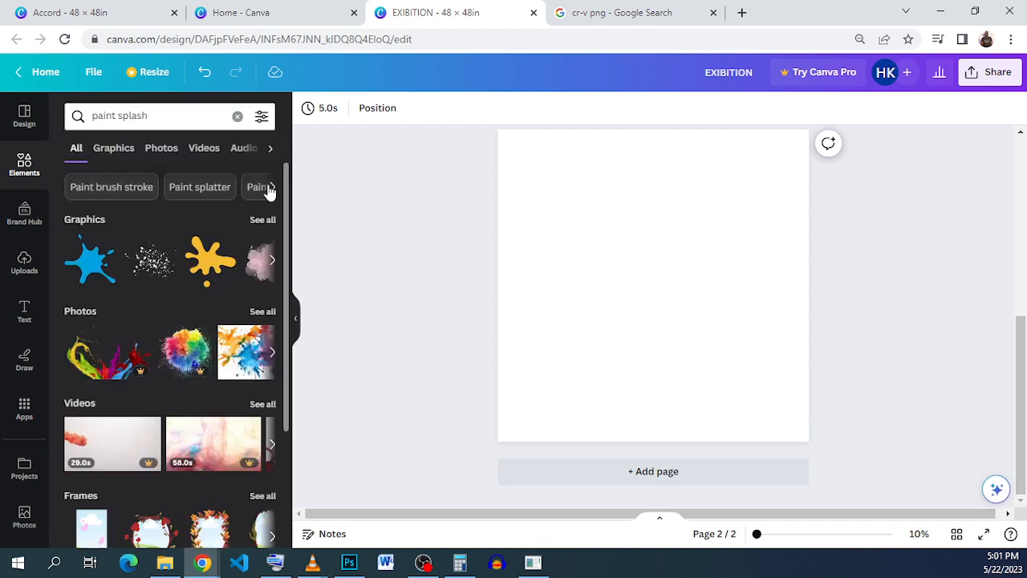
{"action": "left_click", "coordinate": [262, 220]}
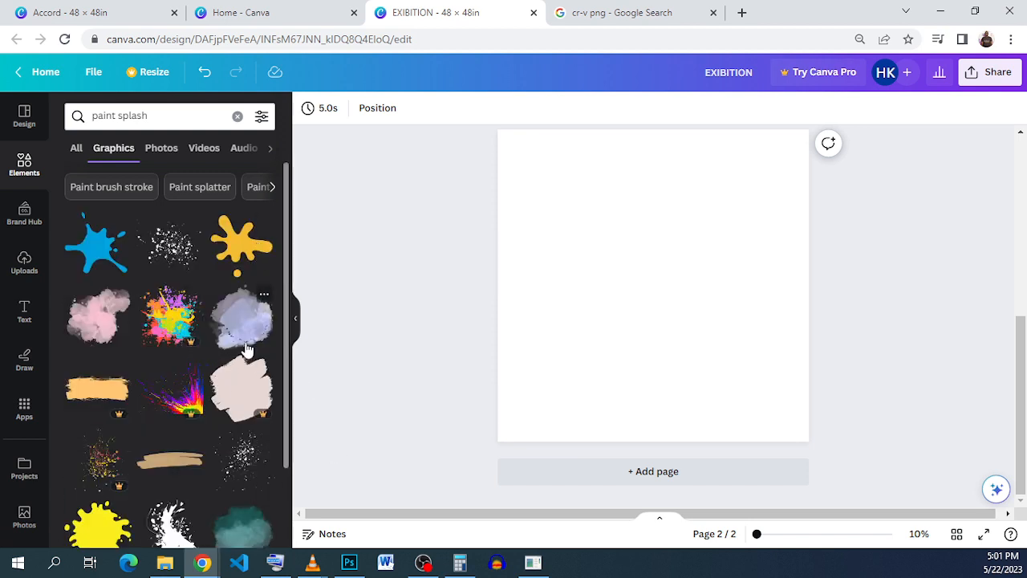
Step: Add the free mint green watercolor stain graphic to the blank page
{"action": "scroll", "coordinate": [148, 417], "scroll_direction": "down", "scroll_amount": 3}
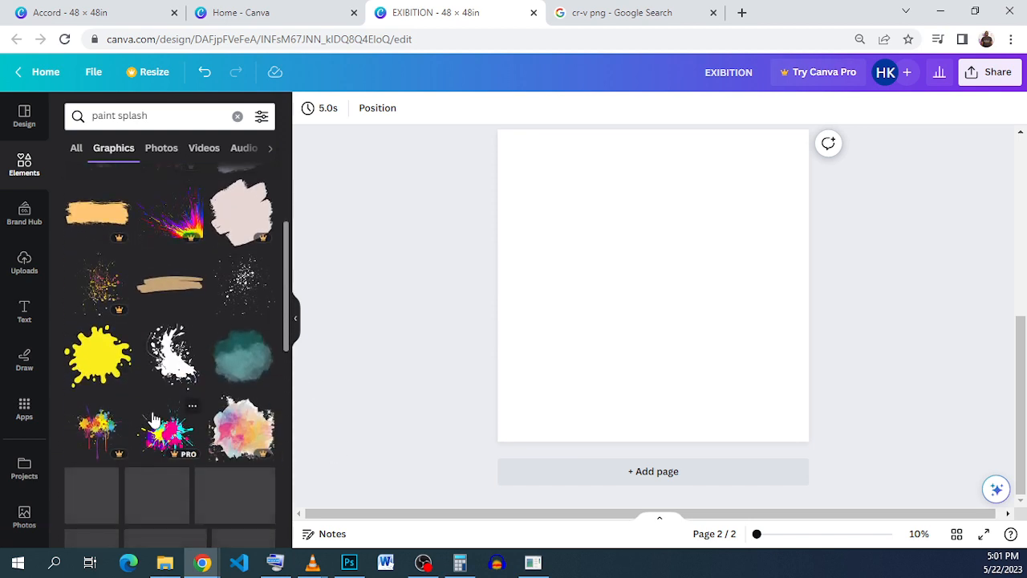
{"action": "scroll", "coordinate": [155, 420], "scroll_direction": "up", "scroll_amount": 3}
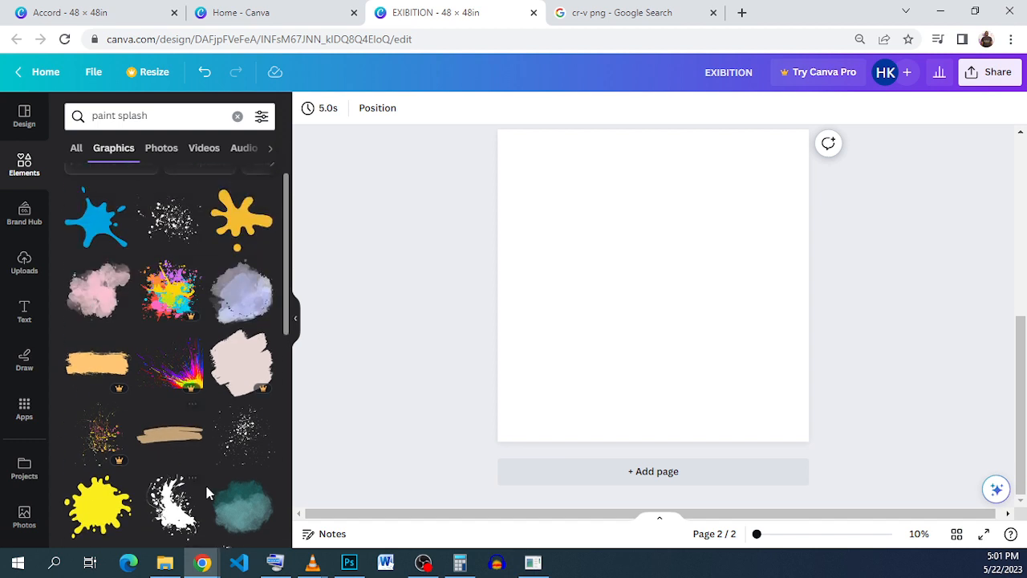
{"action": "left_click", "coordinate": [250, 502]}
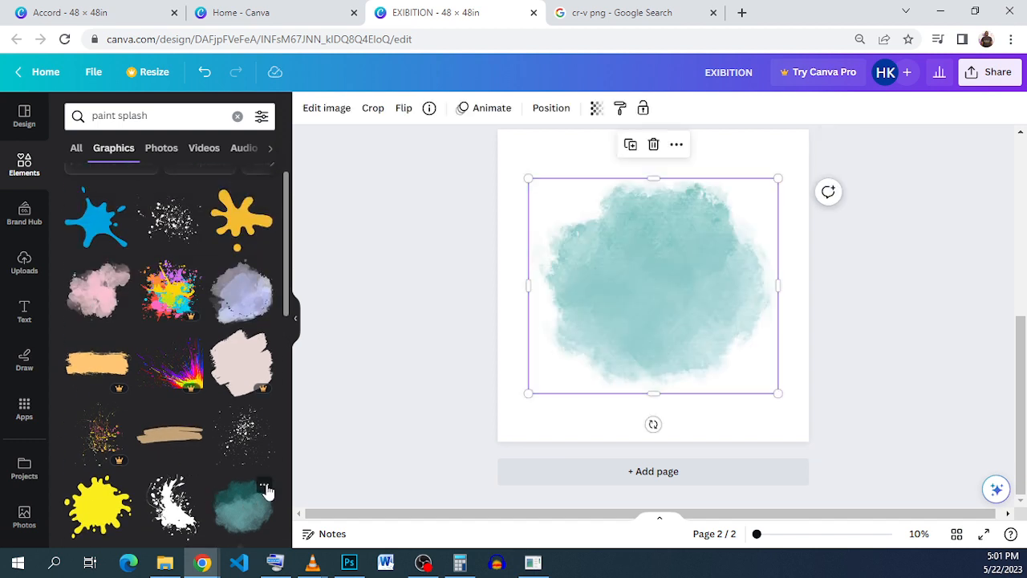
{"action": "left_click", "coordinate": [265, 486]}
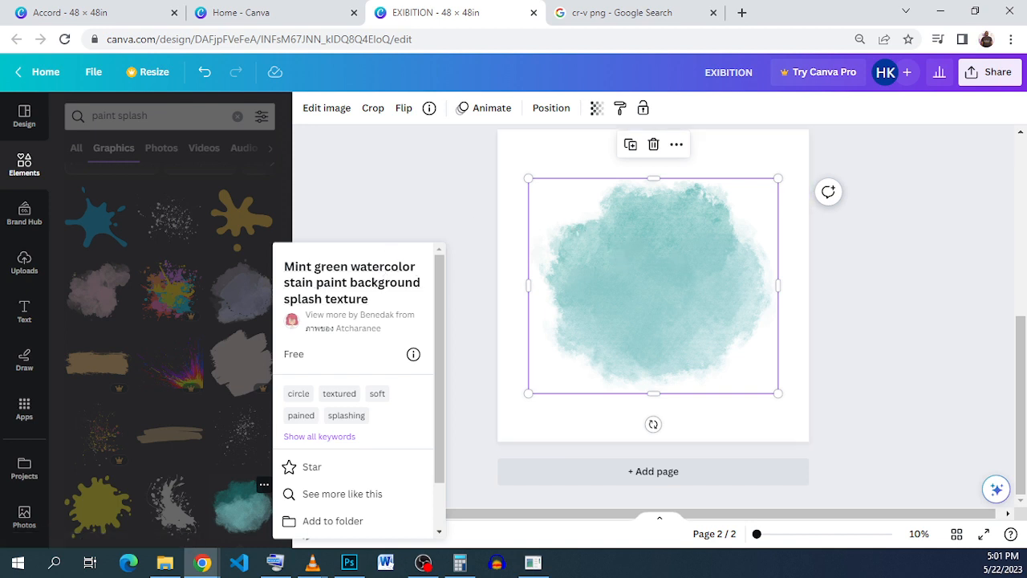
{"action": "left_click", "coordinate": [616, 242]}
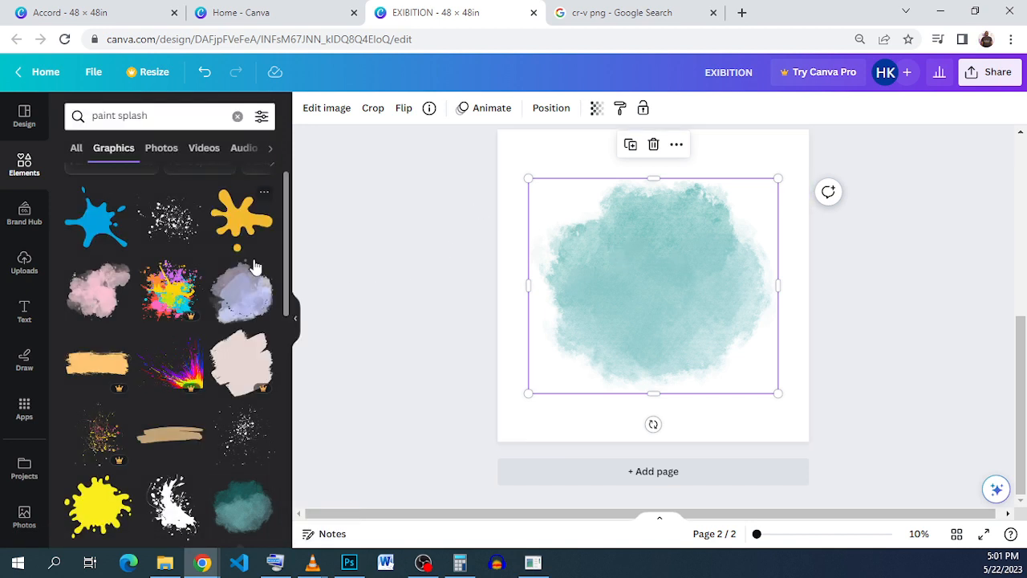
Step: Add the purple-blue watercolor splash and offset it to the left of the mint green one so that the two overlap
{"action": "scroll", "coordinate": [118, 343], "scroll_direction": "down", "scroll_amount": 7}
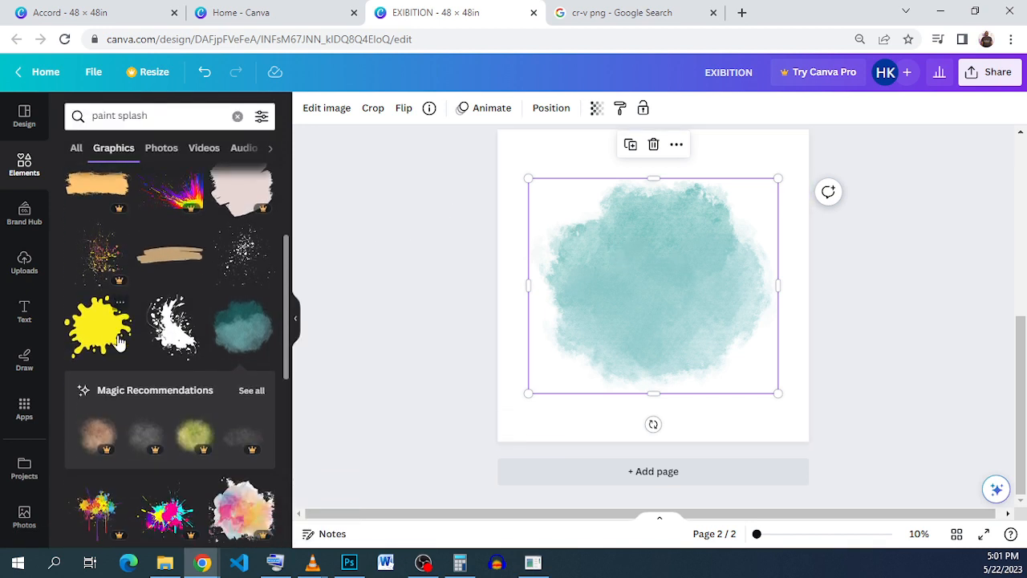
{"action": "scroll", "coordinate": [118, 342], "scroll_direction": "down", "scroll_amount": 2}
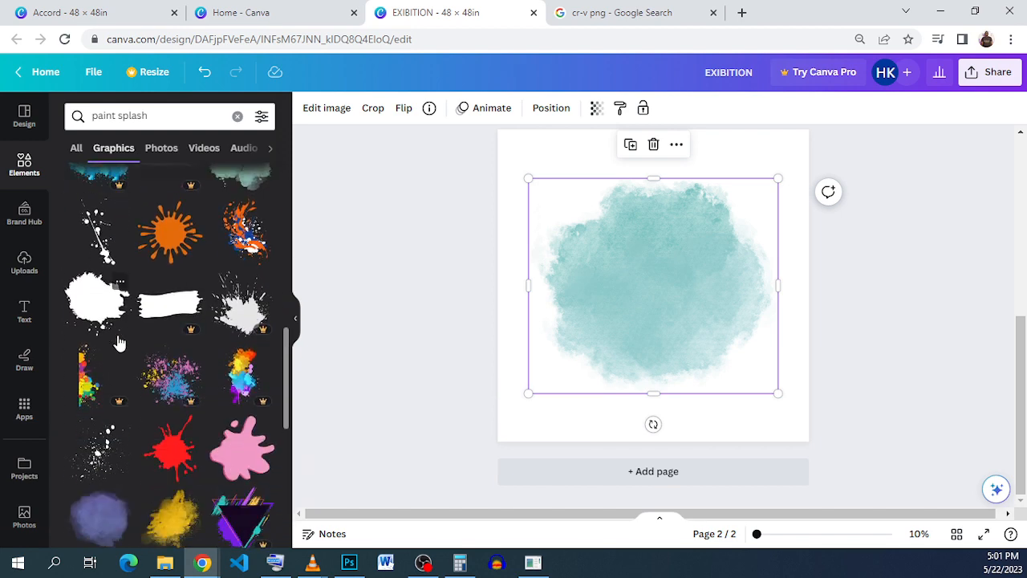
{"action": "scroll", "coordinate": [117, 343], "scroll_direction": "down", "scroll_amount": 2}
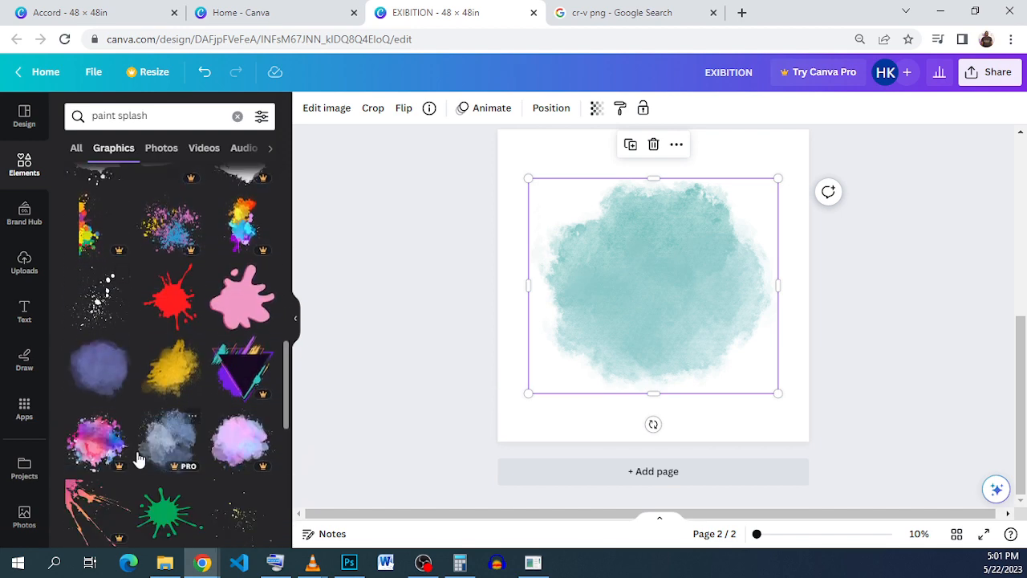
{"action": "left_click", "coordinate": [97, 377]}
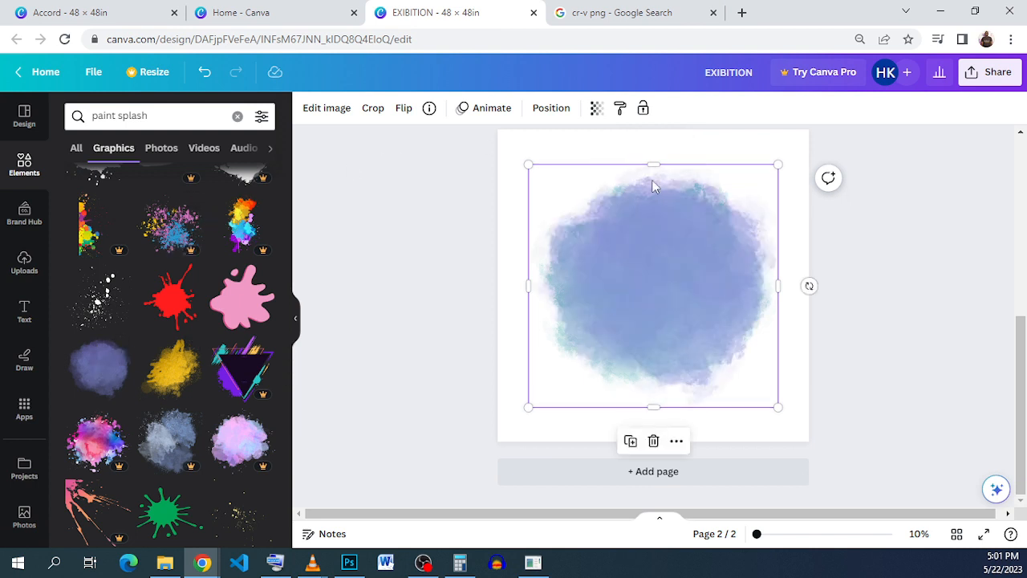
{"action": "left_click_drag", "start_coordinate": [650, 257], "coordinate": [579, 227]}
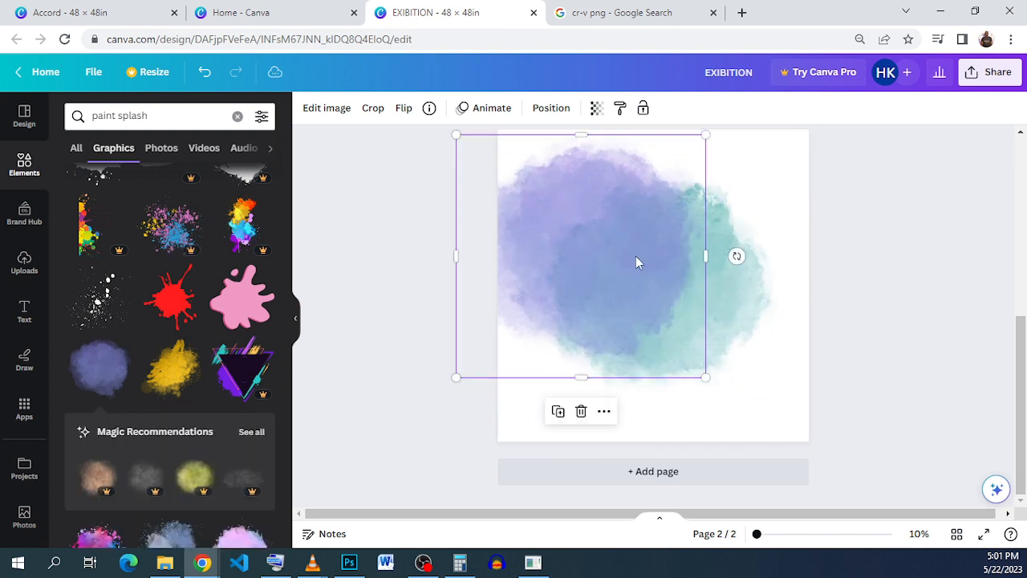
{"action": "left_click_drag", "start_coordinate": [727, 281], "coordinate": [750, 279]}
{"action": "left_click", "coordinate": [573, 261]}
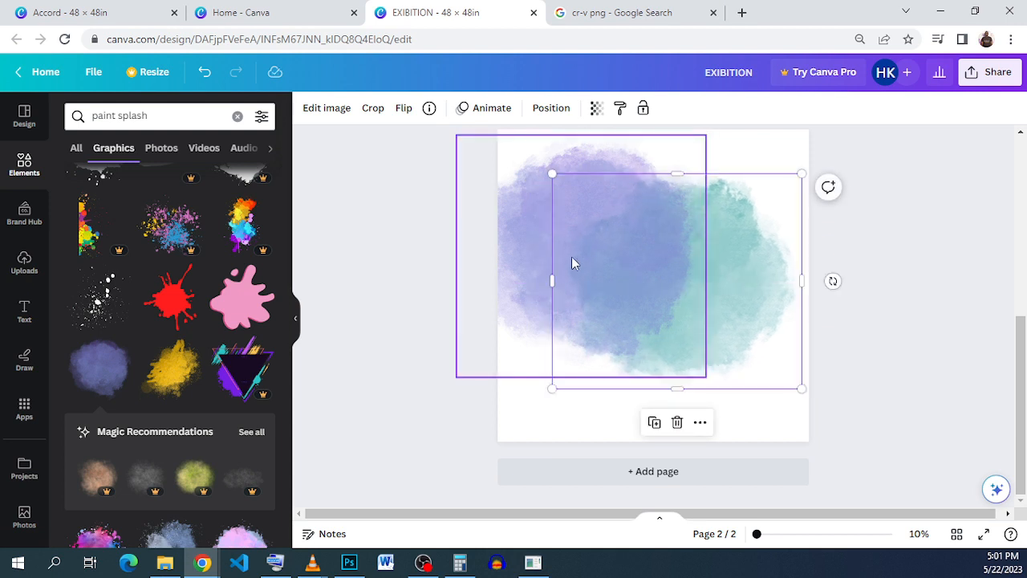
{"action": "left_click_drag", "start_coordinate": [575, 259], "coordinate": [607, 280]}
Step: Add the beige-grey watercolor splash over the middle of the other two and move it slightly upward
{"action": "scroll", "coordinate": [128, 337], "scroll_direction": "down", "scroll_amount": 5}
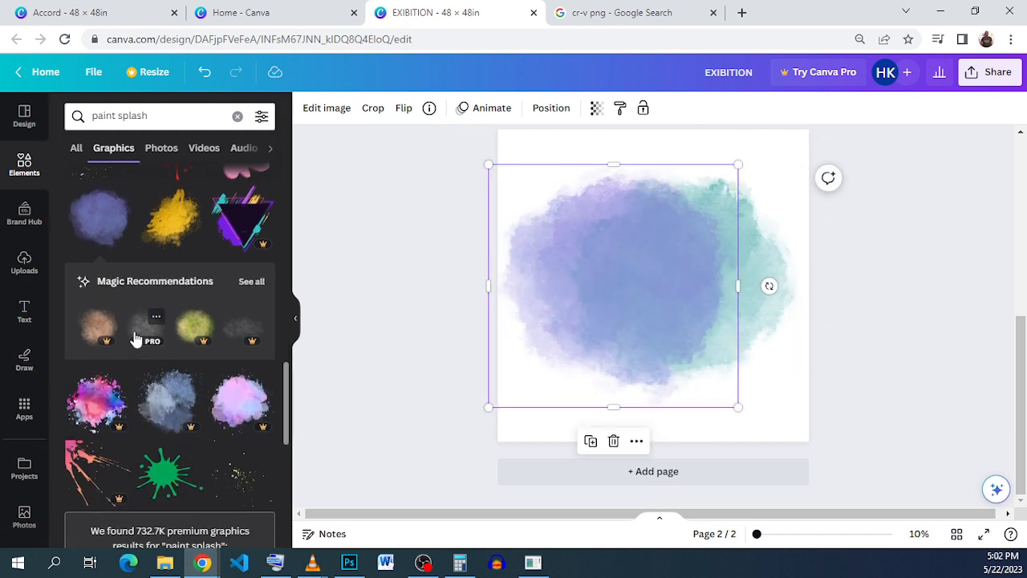
{"action": "scroll", "coordinate": [224, 329], "scroll_direction": "down", "scroll_amount": 5}
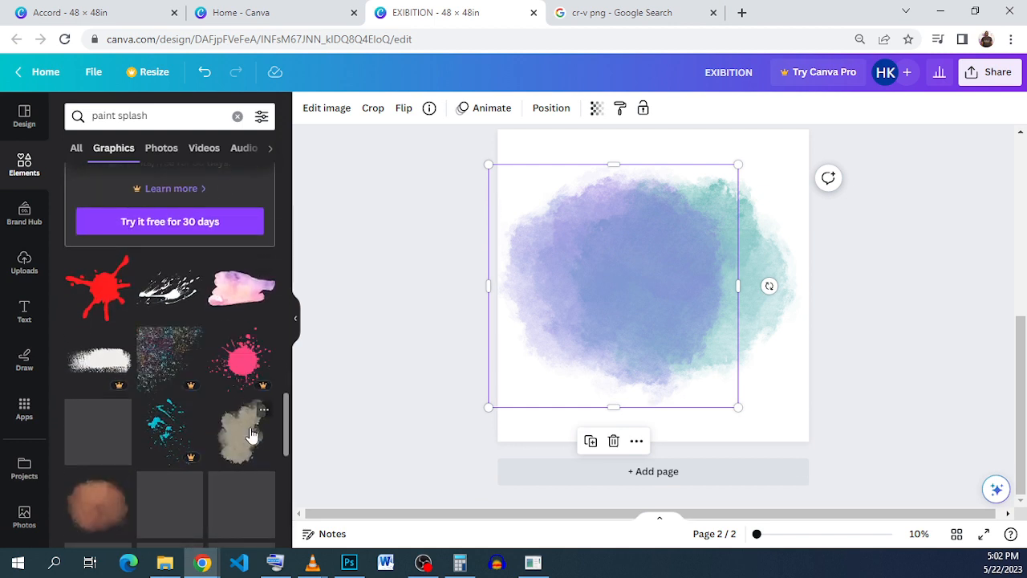
{"action": "scroll", "coordinate": [233, 425], "scroll_direction": "down", "scroll_amount": 2}
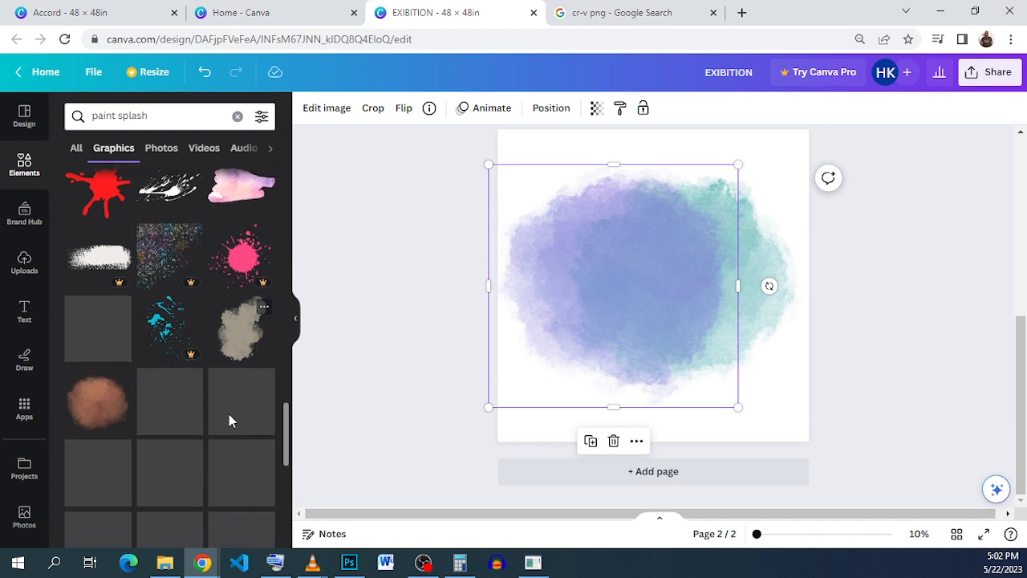
{"action": "left_click", "coordinate": [239, 319]}
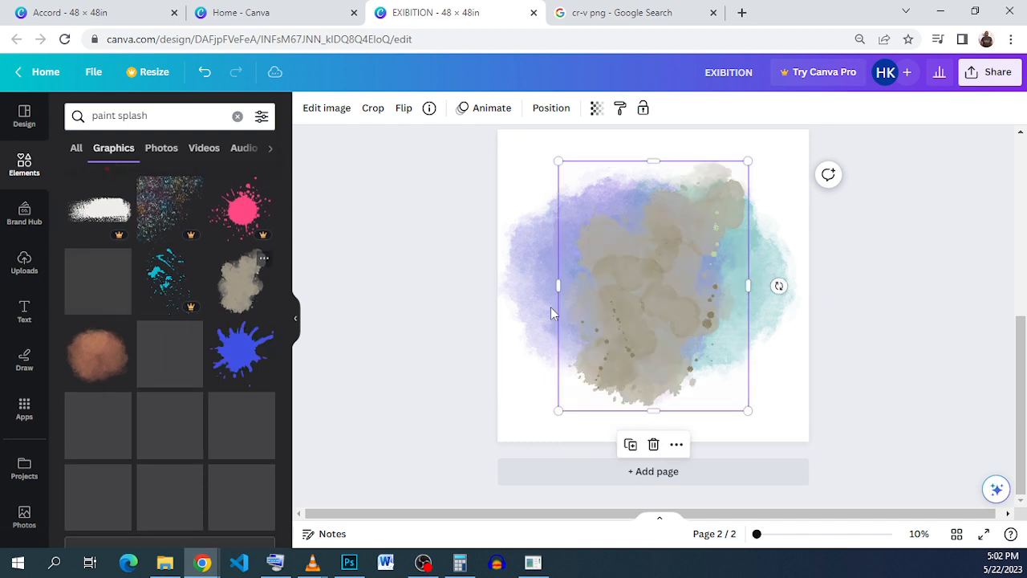
{"action": "left_click_drag", "start_coordinate": [630, 272], "coordinate": [633, 261]}
Step: Set the transparency of the beige-grey splash to 53
{"action": "left_click", "coordinate": [597, 107]}
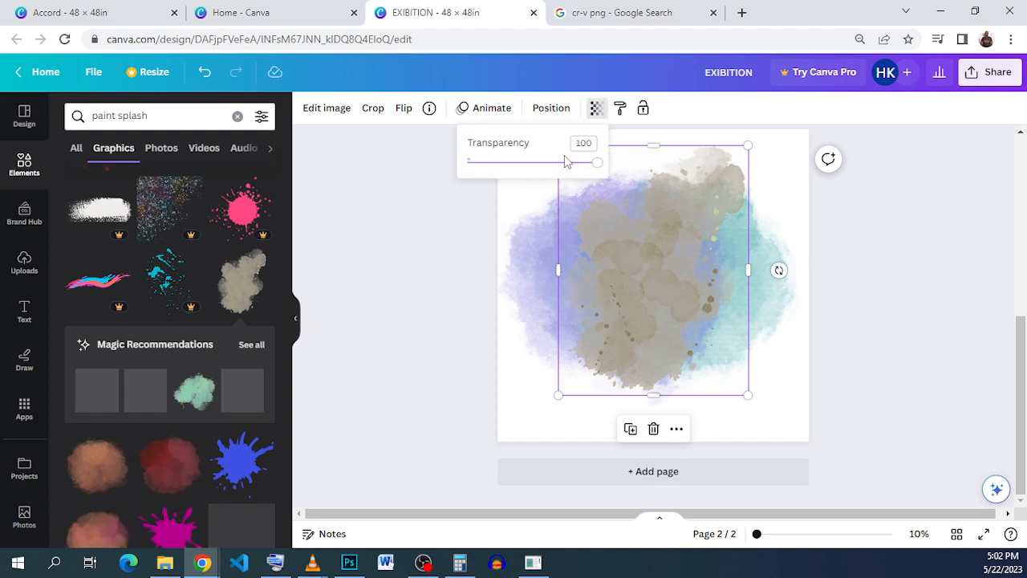
{"action": "mouse_move", "coordinate": [550, 164]}
{"action": "left_mouse_down"}
{"action": "mouse_move", "coordinate": [532, 165]}
{"action": "mouse_move", "coordinate": [541, 173]}
{"action": "mouse_move", "coordinate": [537, 161]}
{"action": "left_mouse_up"}
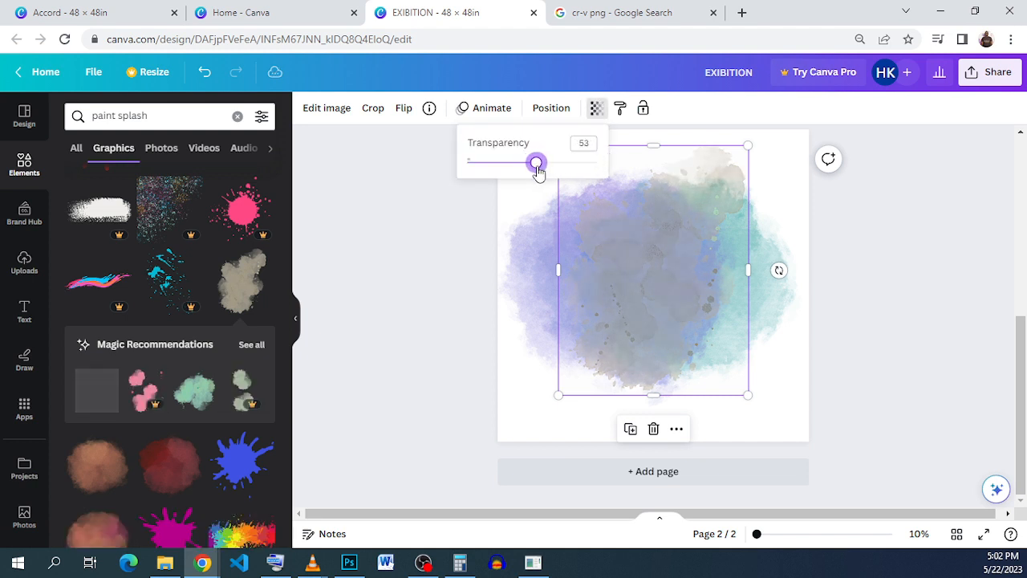
{"action": "left_click", "coordinate": [884, 303]}
{"action": "left_click", "coordinate": [907, 324]}
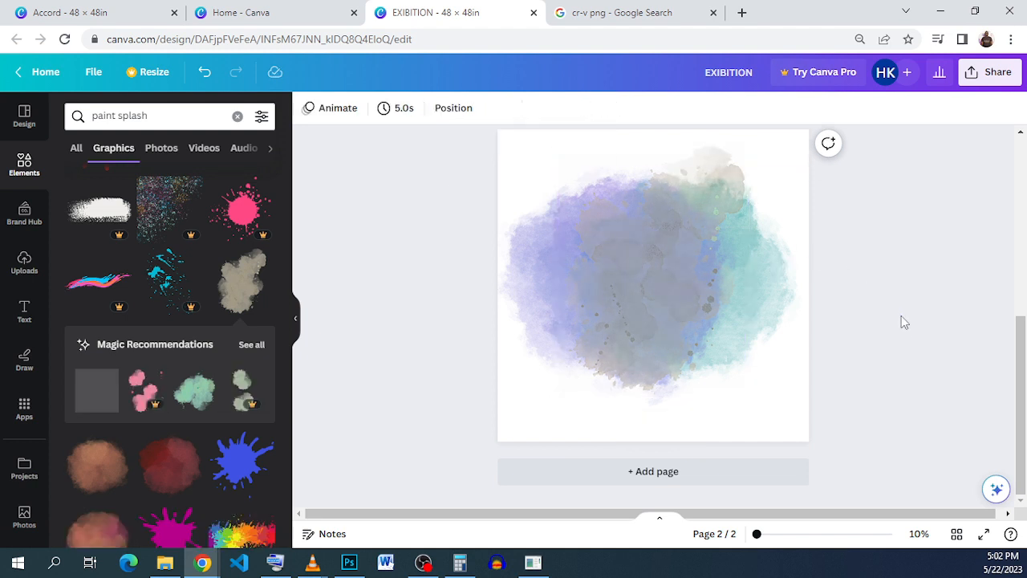
Step: Group the three paint splashes and shift the group slightly to center it on the page
{"action": "left_click_drag", "start_coordinate": [965, 327], "coordinate": [458, 270]}
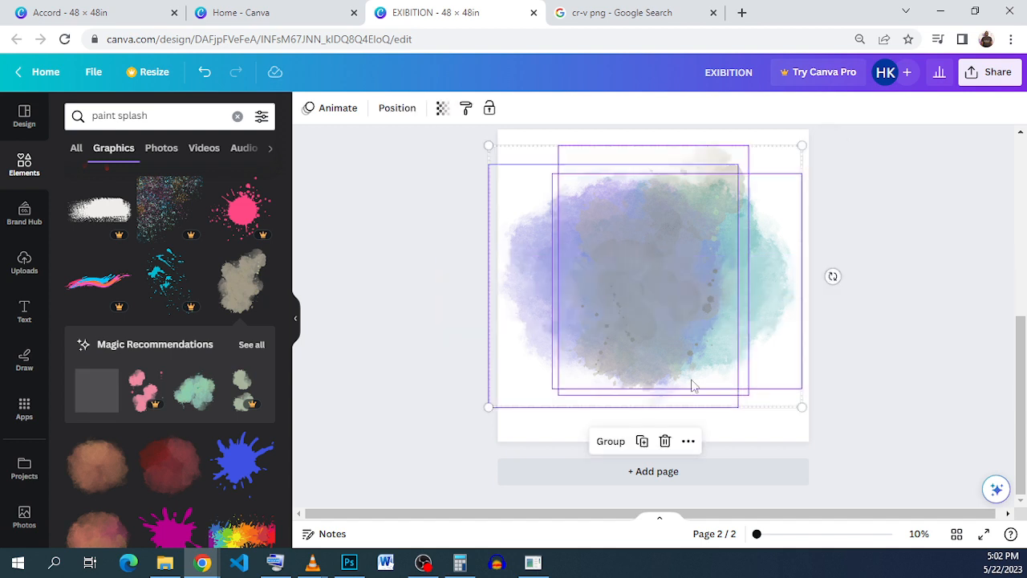
{"action": "left_click", "coordinate": [610, 440]}
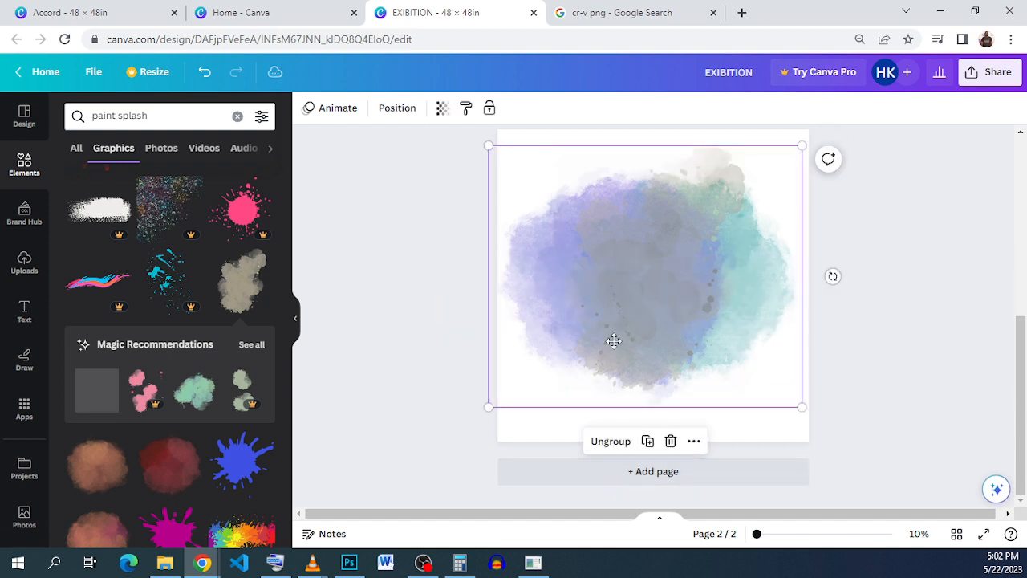
{"action": "left_click_drag", "start_coordinate": [615, 340], "coordinate": [614, 343]}
{"action": "left_click", "coordinate": [840, 365]}
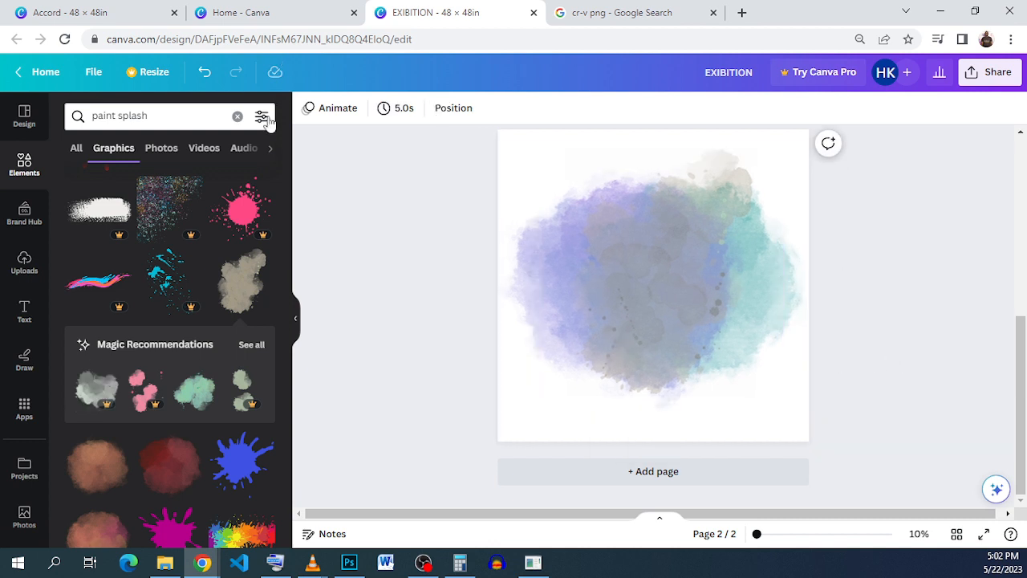
Step: Add a rounded square shape and reshape it into a wide, thin banner across the upper part of the page
{"action": "left_click", "coordinate": [40, 165]}
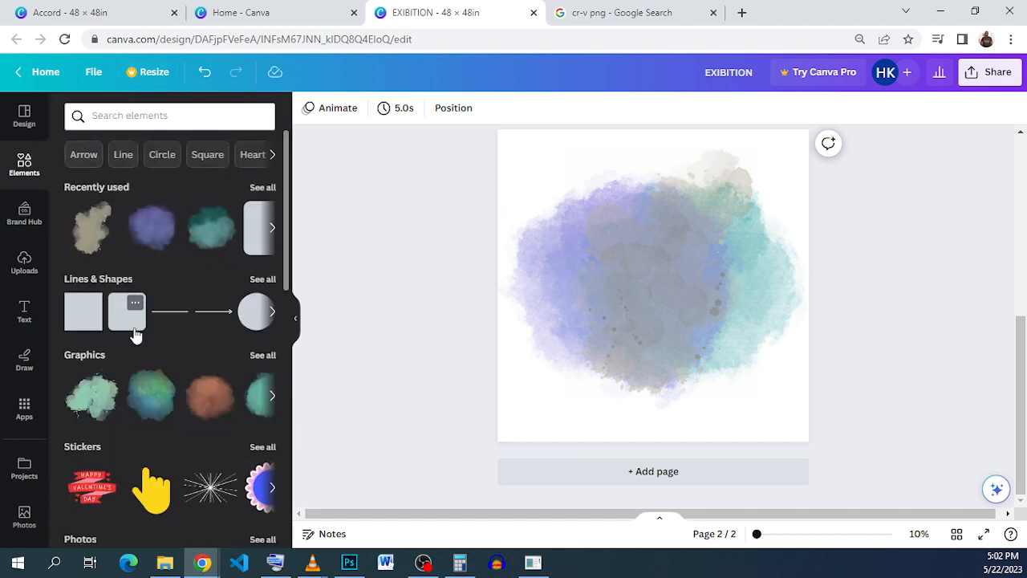
{"action": "left_click", "coordinate": [133, 325]}
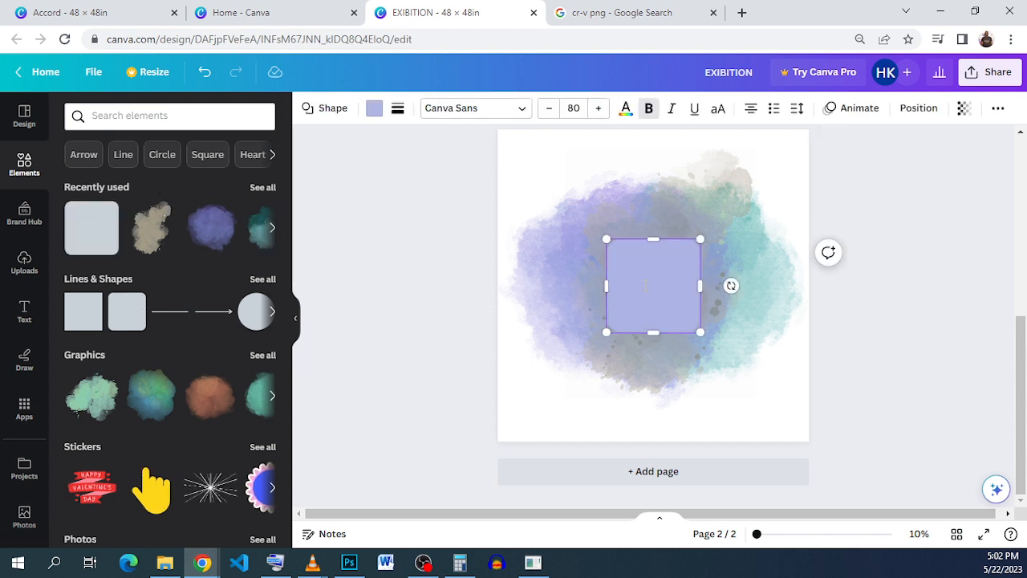
{"action": "left_click_drag", "start_coordinate": [606, 239], "coordinate": [523, 282]}
{"action": "left_click_drag", "start_coordinate": [626, 304], "coordinate": [631, 193]}
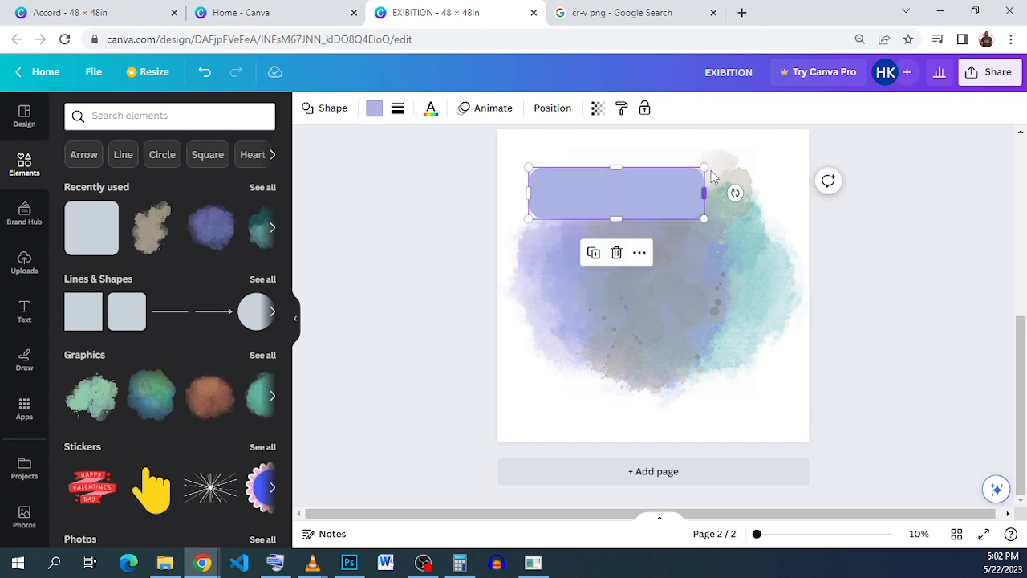
{"action": "left_click_drag", "start_coordinate": [702, 219], "coordinate": [778, 212]}
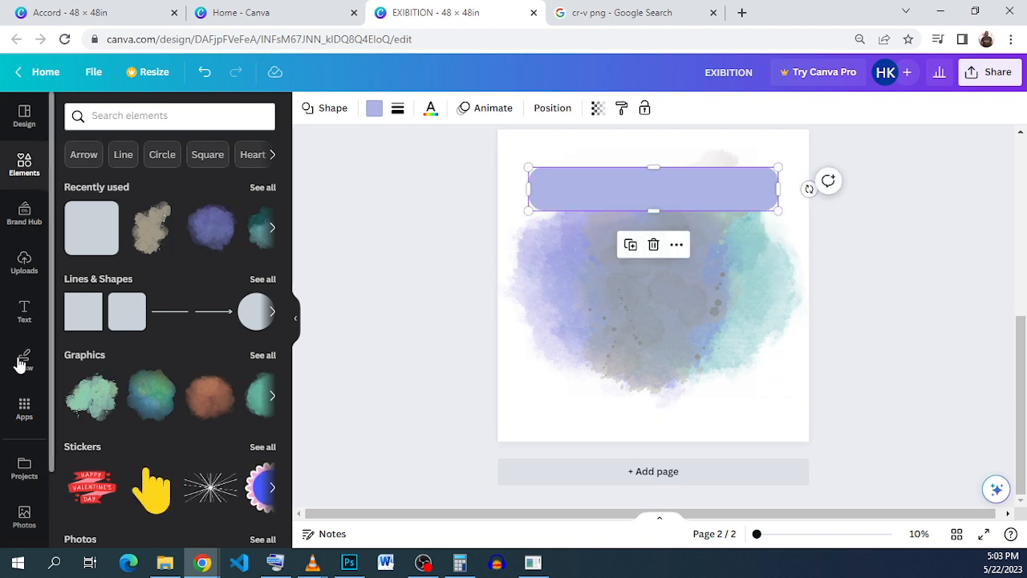
Step: Add a body text box and place it in the middle of the rounded banner
{"action": "left_click", "coordinate": [24, 314]}
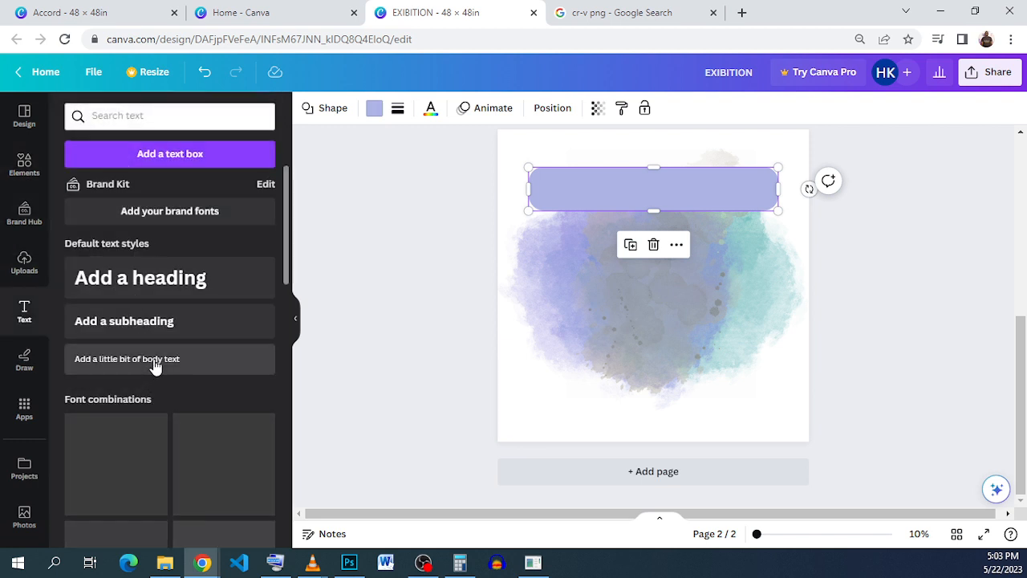
{"action": "left_click", "coordinate": [155, 365]}
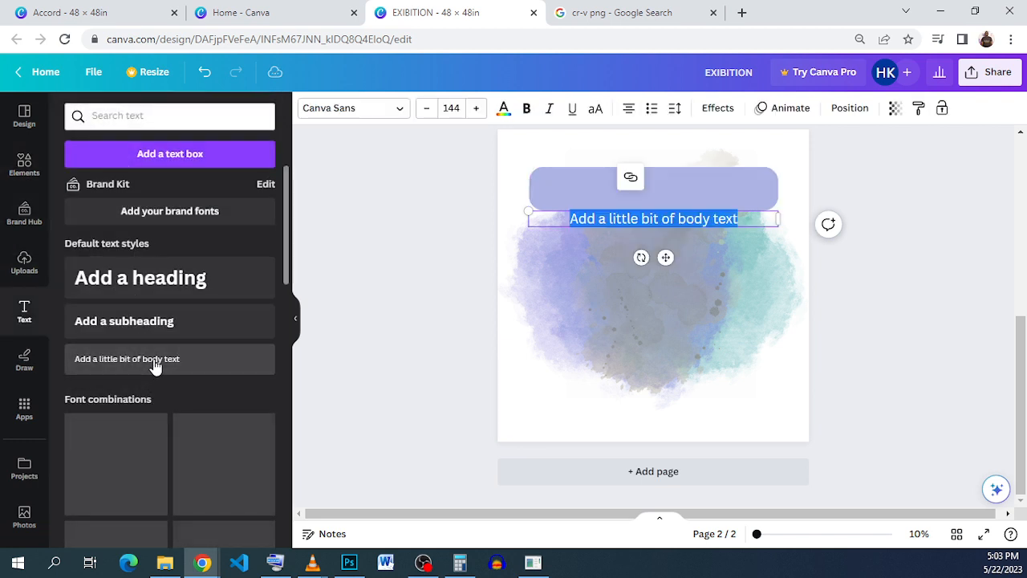
{"action": "left_click_drag", "start_coordinate": [666, 257], "coordinate": [663, 232]}
Step: Check the finished poster in the Accord design for reference and recolor the rounded banner dark blue
{"action": "left_click", "coordinate": [88, 12]}
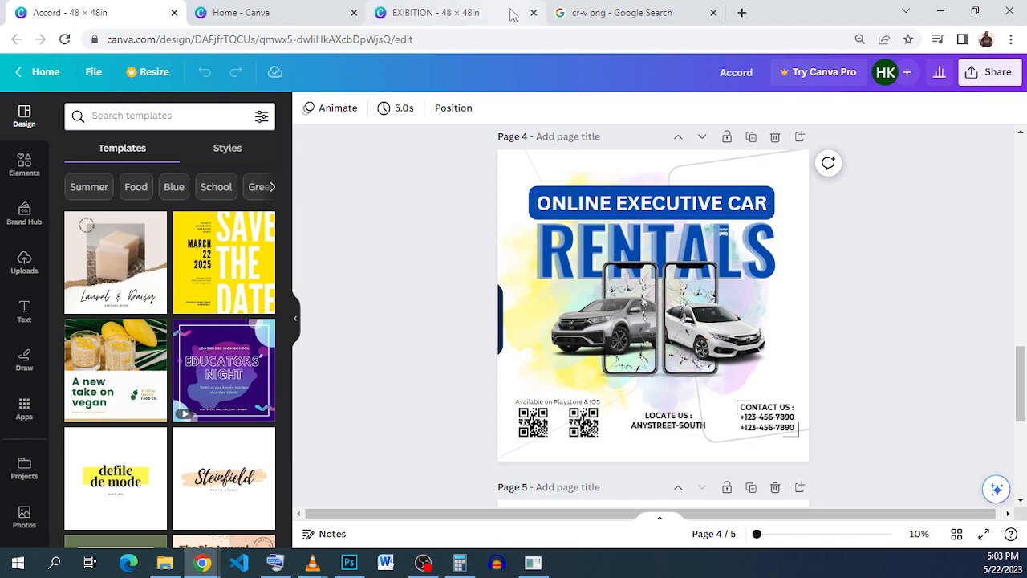
{"action": "left_click", "coordinate": [469, 10]}
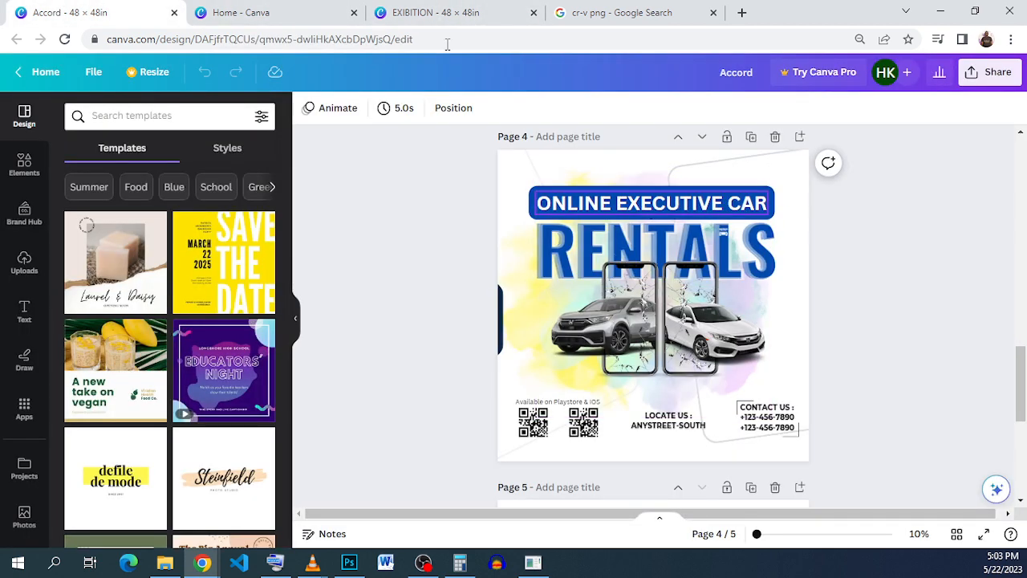
{"action": "left_click", "coordinate": [462, 11]}
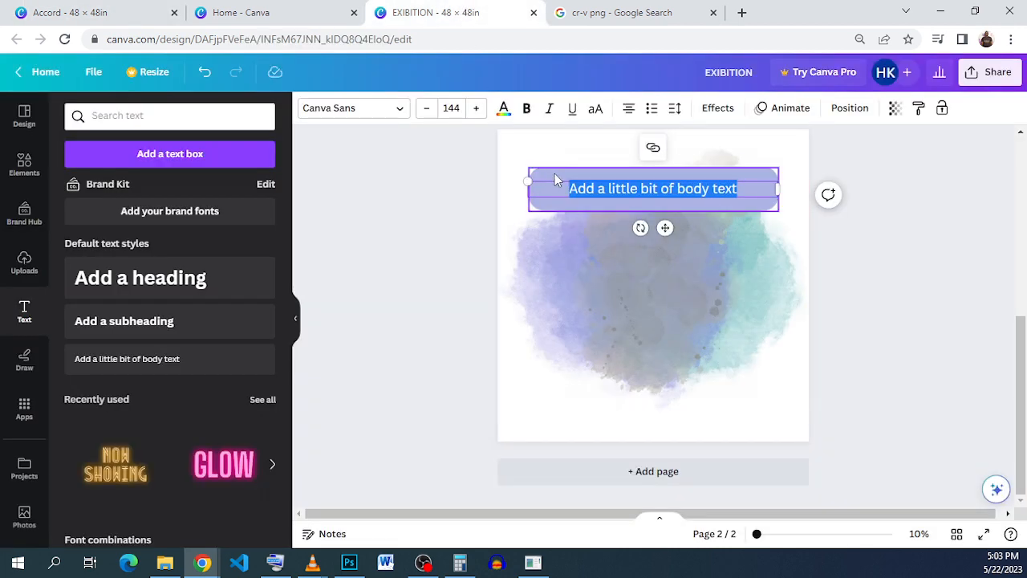
{"action": "left_click", "coordinate": [555, 174]}
{"action": "left_click", "coordinate": [374, 108]}
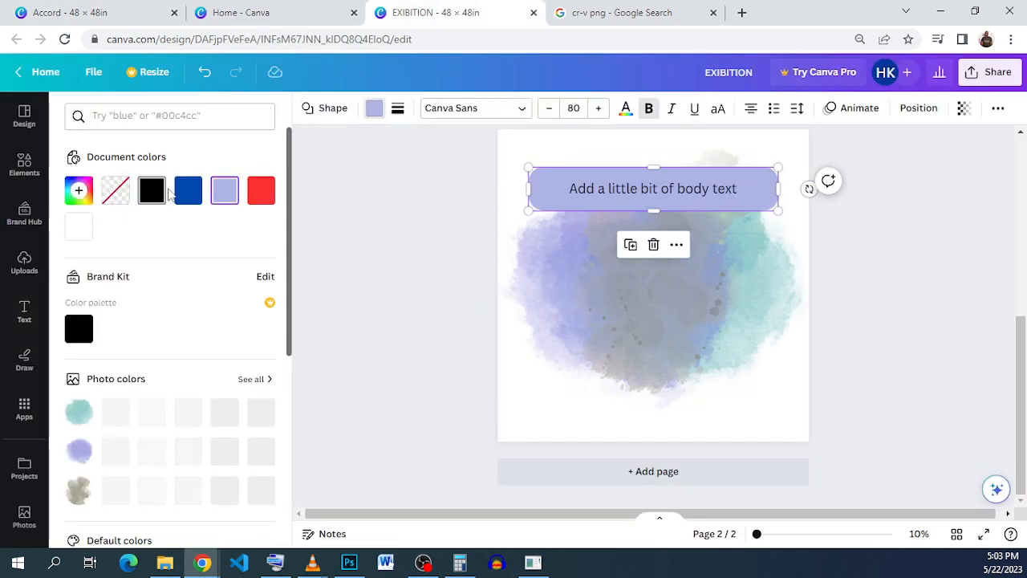
{"action": "left_click", "coordinate": [188, 190]}
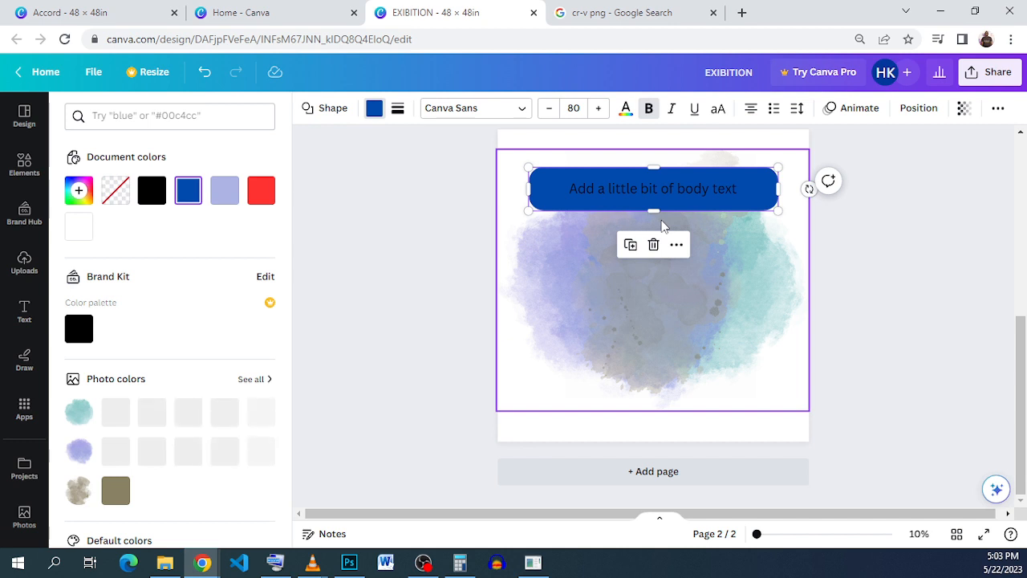
Step: Replace the placeholder text on the banner with "ONLINE EXECUTIVE CAR"
{"action": "left_click", "coordinate": [698, 198]}
{"action": "left_click", "coordinate": [698, 198]}
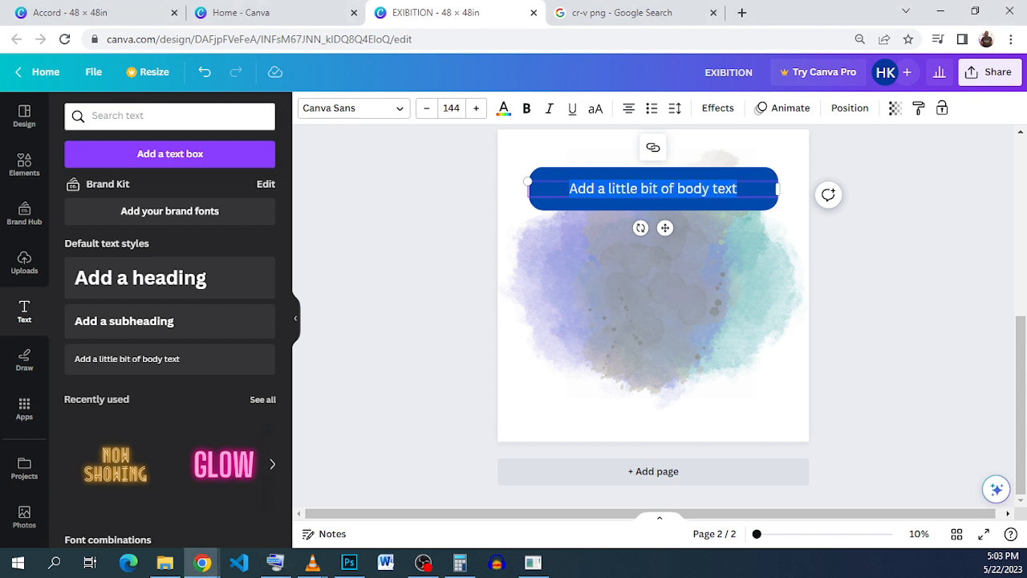
{"action": "triple_click", "coordinate": [573, 186]}
{"action": "type", "text": "ONLINE EX"}
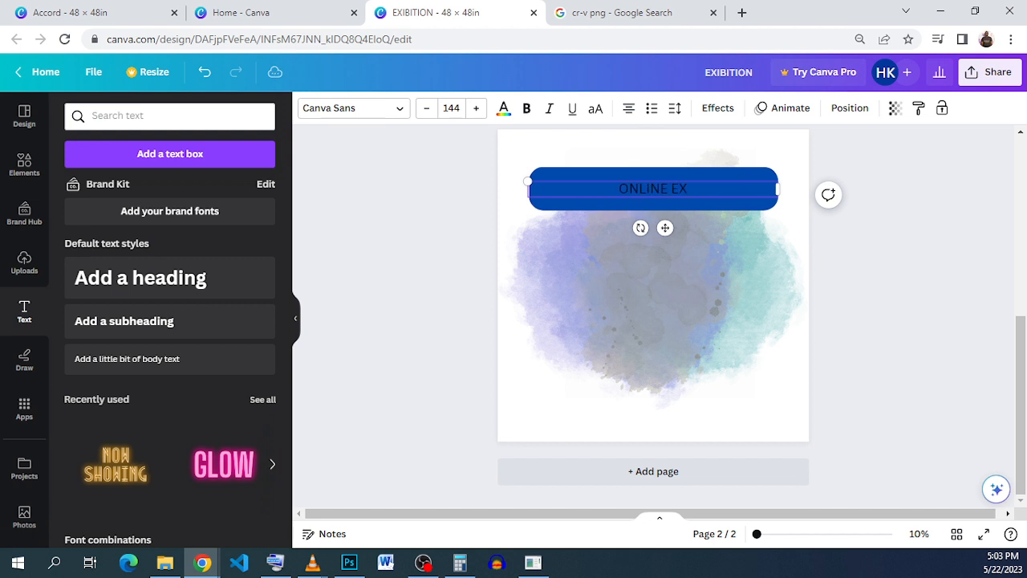
{"action": "type", "text": "ECUTIVE CAR"}
Step: Make the "ONLINE EXECUTIVE CAR" text bold and white
{"action": "triple_click", "coordinate": [608, 190]}
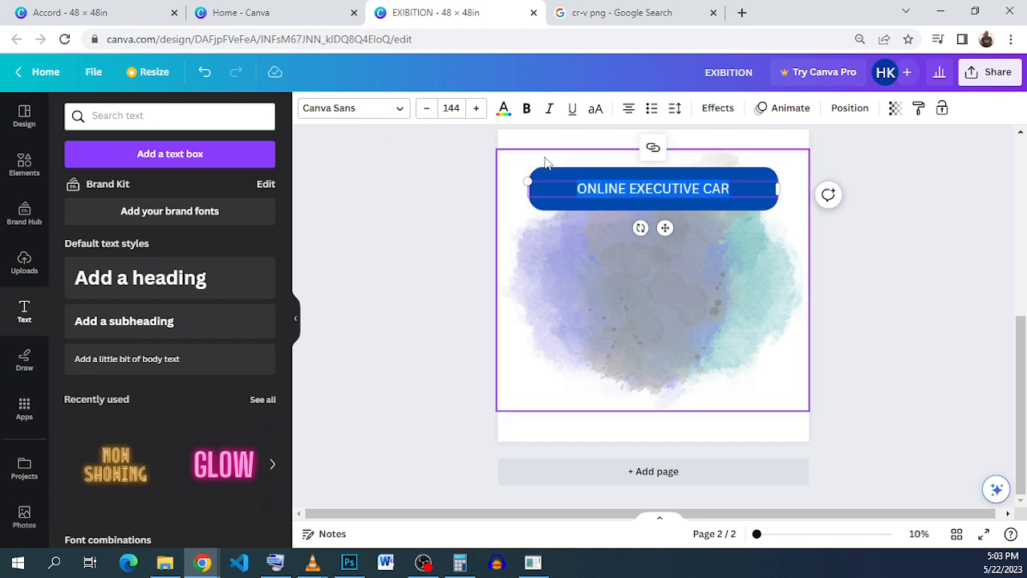
{"action": "left_click", "coordinate": [526, 107]}
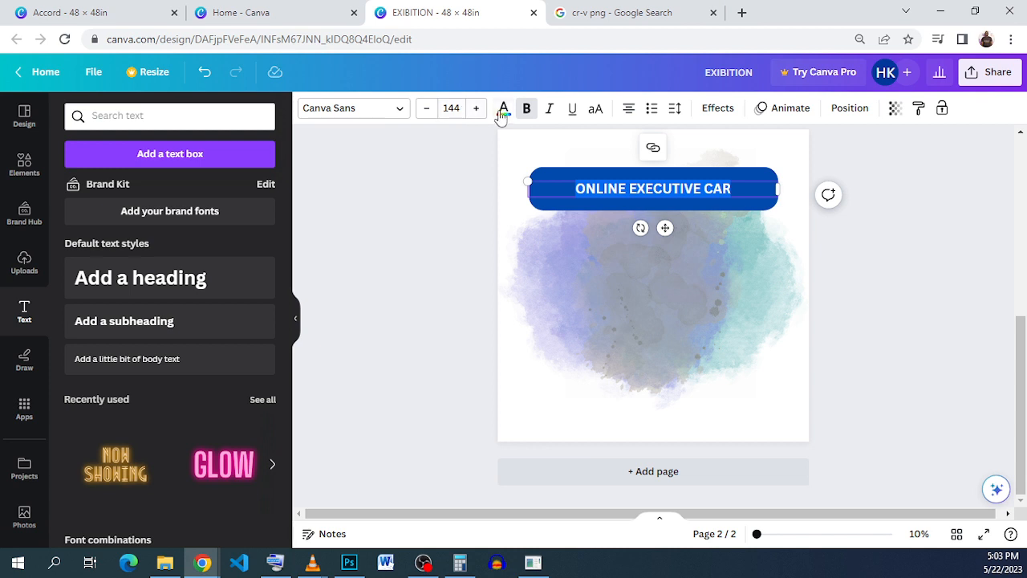
{"action": "left_click", "coordinate": [503, 110]}
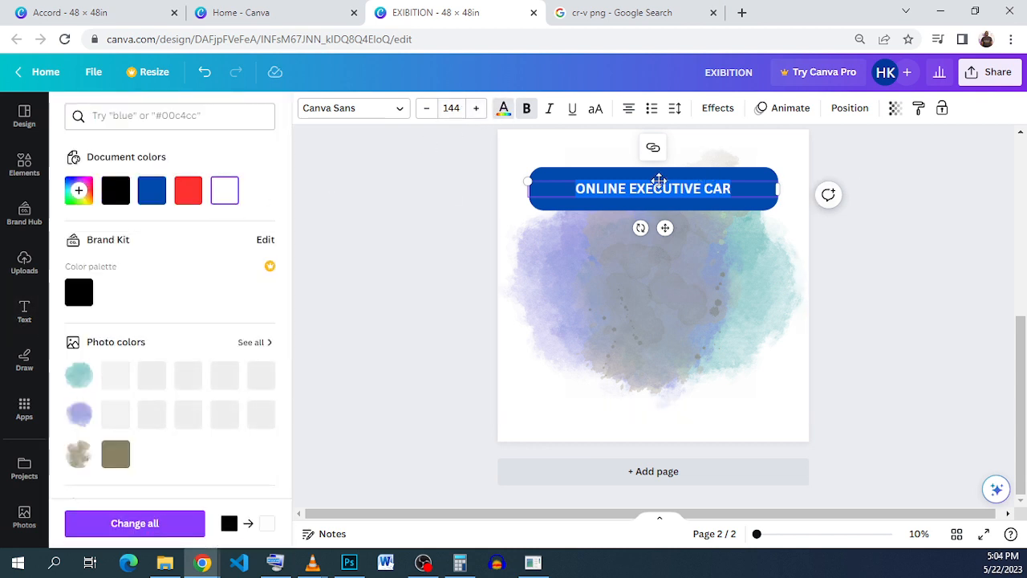
{"action": "left_click", "coordinate": [756, 180]}
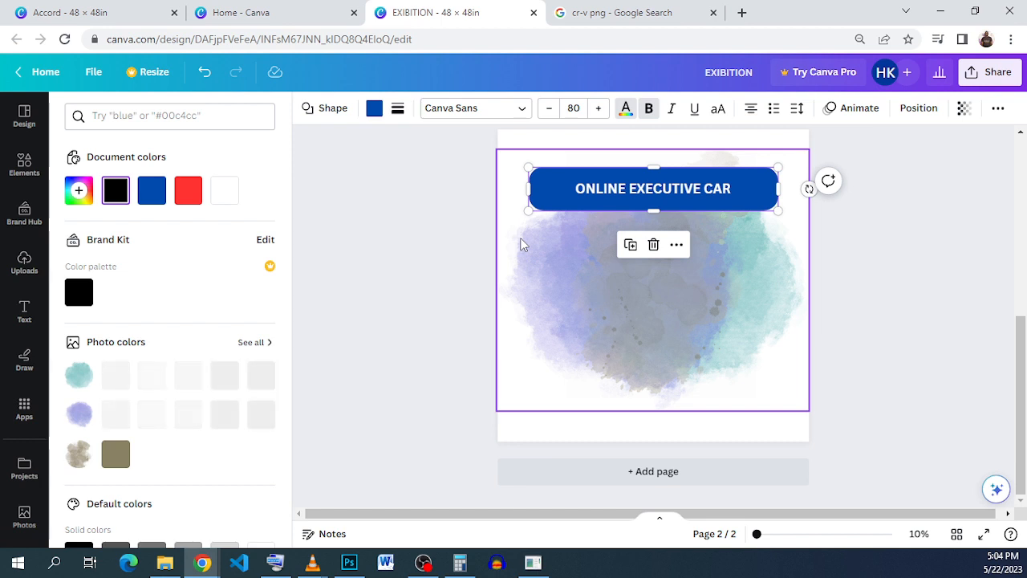
{"action": "left_click", "coordinate": [614, 200]}
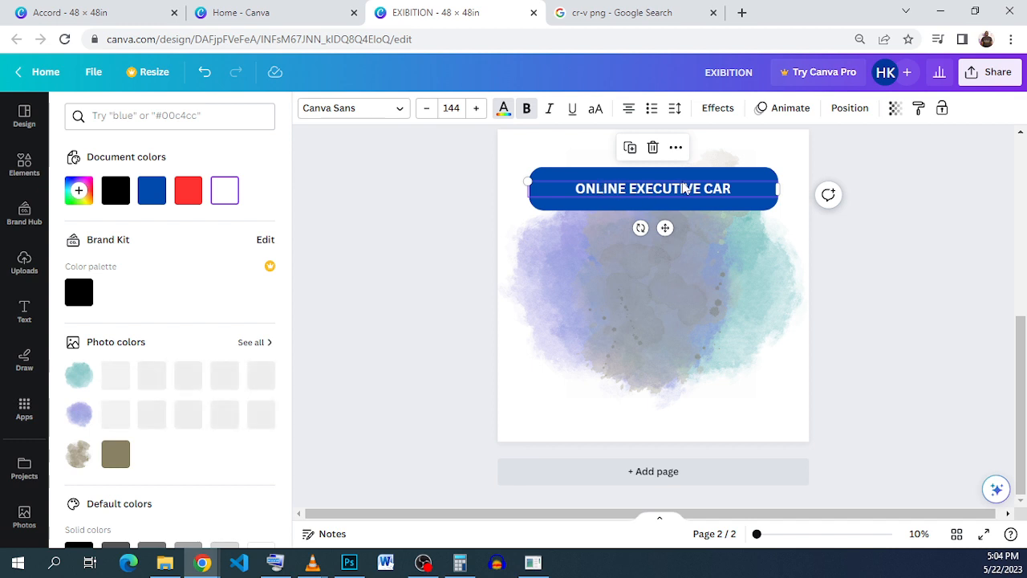
{"action": "left_click", "coordinate": [756, 175]}
Step: Increase the "ONLINE EXECUTIVE CAR" font size to 220 and center the text vertically on the banner
{"action": "left_click", "coordinate": [730, 189]}
{"action": "left_click", "coordinate": [480, 113]}
{"action": "left_click", "coordinate": [481, 113]}
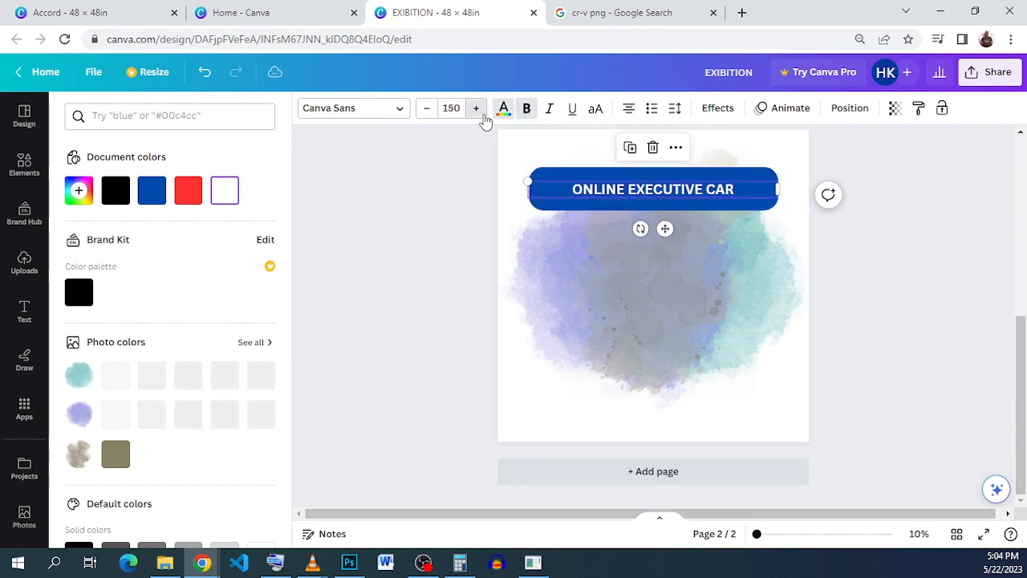
{"action": "left_click", "coordinate": [481, 113]}
{"action": "left_click", "coordinate": [483, 115]}
{"action": "left_click", "coordinate": [482, 114]}
{"action": "left_click", "coordinate": [482, 115]}
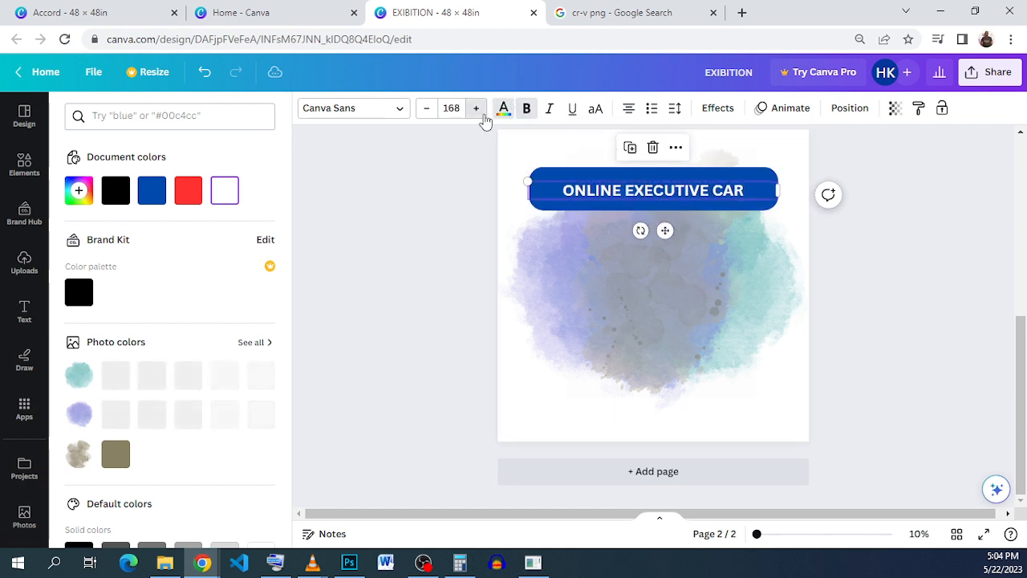
{"action": "left_click", "coordinate": [482, 115]}
{"action": "left_click", "coordinate": [476, 109]}
{"action": "left_click", "coordinate": [476, 108]}
{"action": "left_click", "coordinate": [477, 108]}
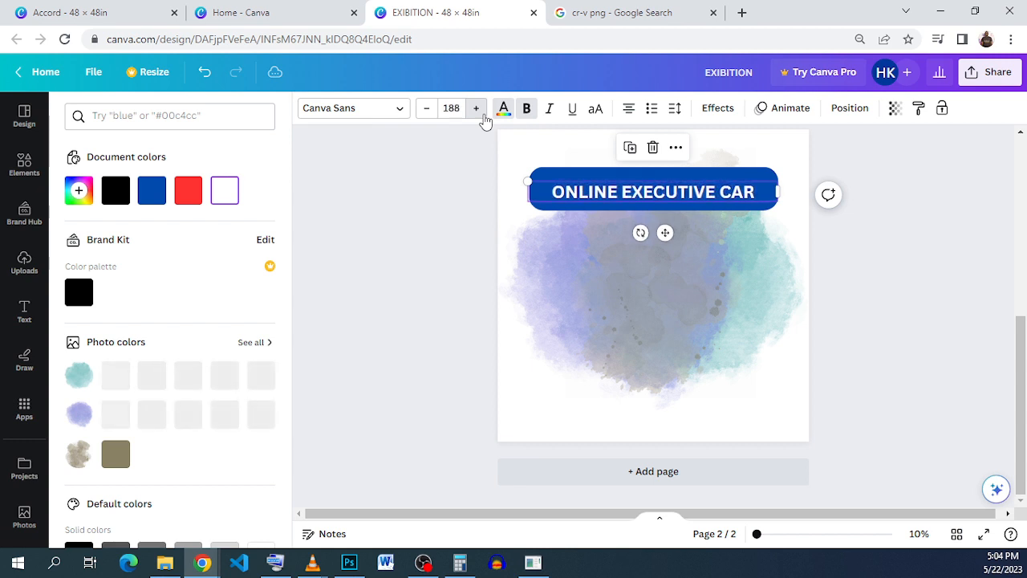
{"action": "left_click", "coordinate": [476, 109]}
{"action": "left_click", "coordinate": [479, 112]}
{"action": "left_click", "coordinate": [479, 112]}
{"action": "left_click", "coordinate": [479, 113]}
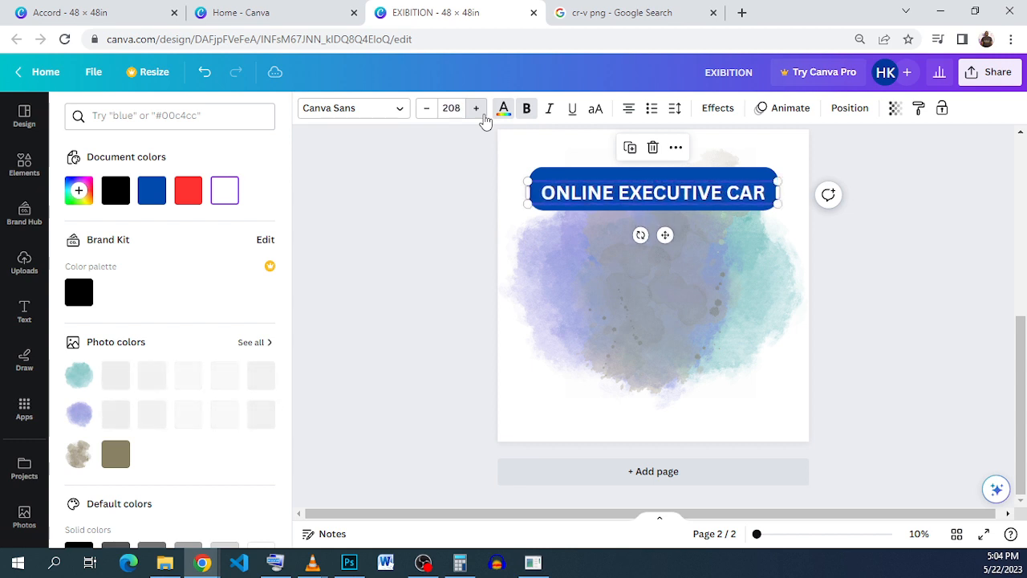
{"action": "left_click", "coordinate": [479, 112]}
{"action": "left_click", "coordinate": [481, 114]}
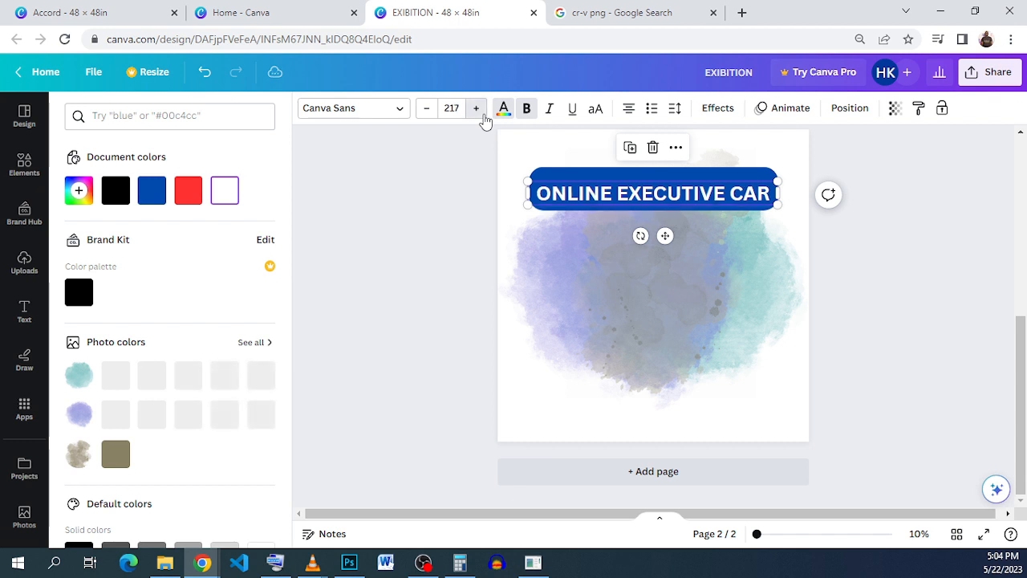
{"action": "left_click", "coordinate": [481, 113]}
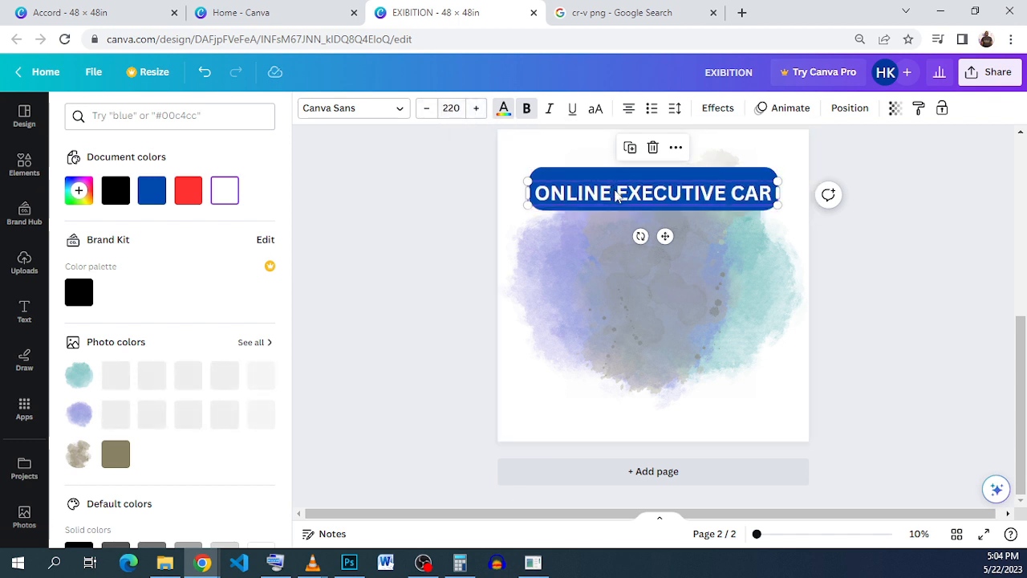
{"action": "left_click_drag", "start_coordinate": [617, 195], "coordinate": [613, 191]}
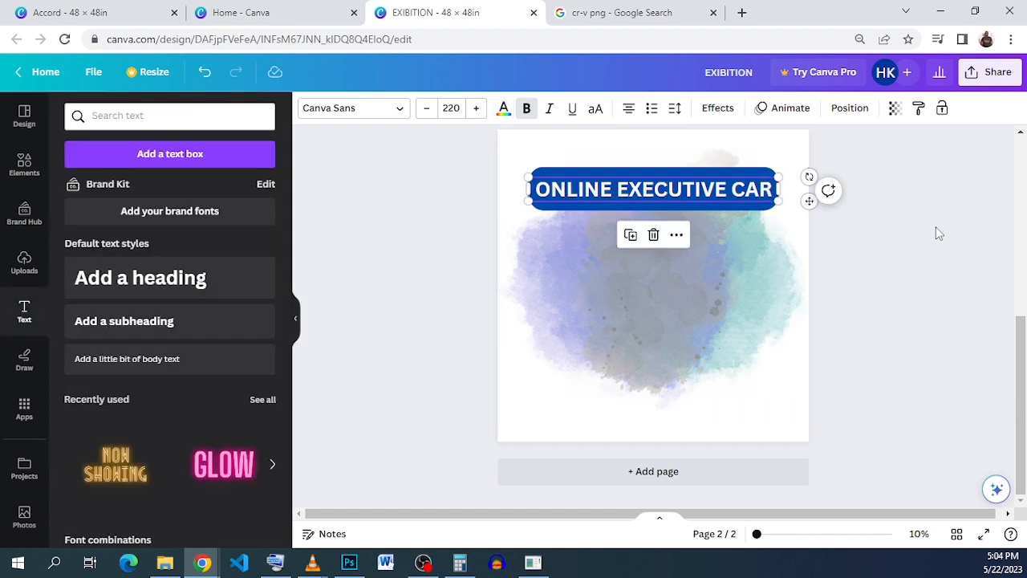
Step: Reduce the blue banner's height from both its upper and lower edges to fit closely around the title text
{"action": "left_click", "coordinate": [856, 239]}
{"action": "left_click", "coordinate": [662, 207]}
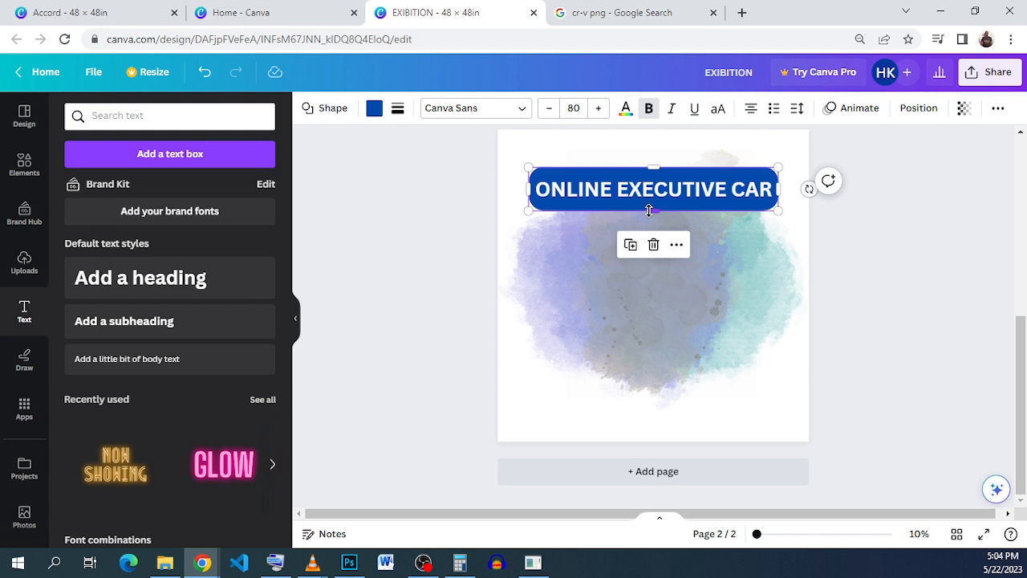
{"action": "left_click_drag", "start_coordinate": [649, 210], "coordinate": [652, 205]}
{"action": "left_click_drag", "start_coordinate": [662, 165], "coordinate": [661, 169]}
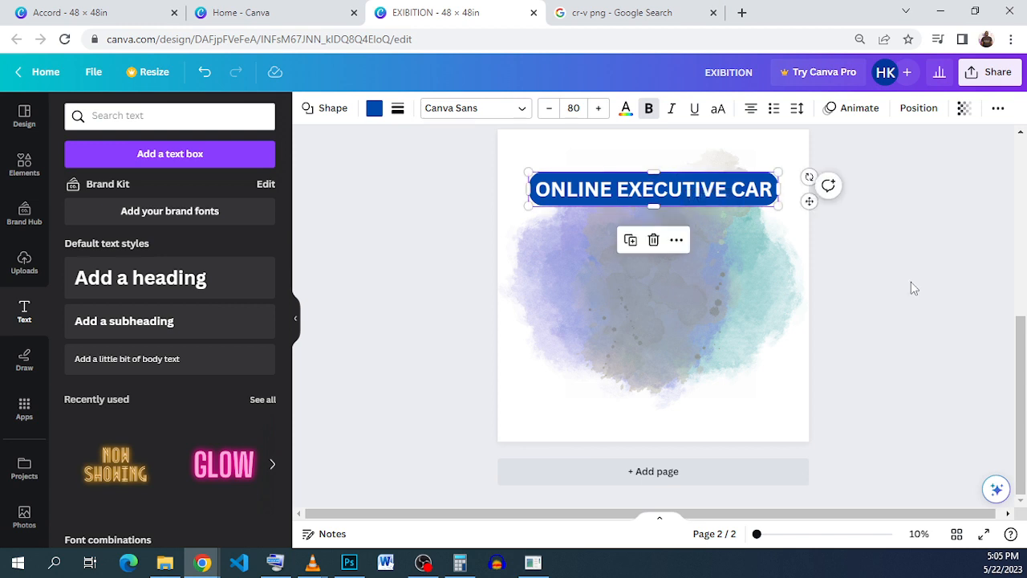
{"action": "left_click", "coordinate": [889, 282]}
Step: Duplicate the "ONLINE EXECUTIVE CAR" text and place the copy directly below the banner
{"action": "left_click", "coordinate": [712, 197]}
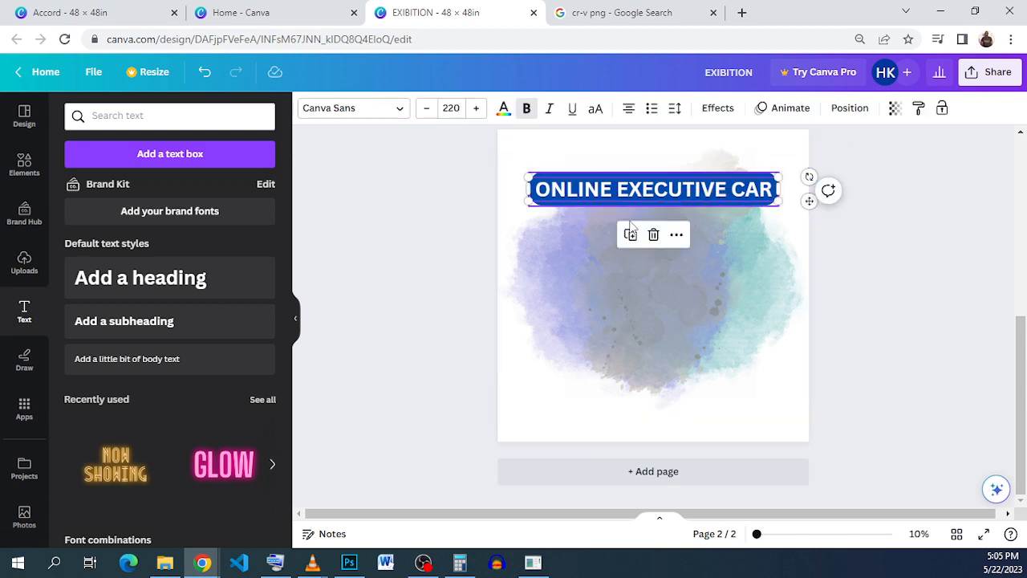
{"action": "left_click", "coordinate": [630, 235]}
{"action": "left_click_drag", "start_coordinate": [692, 187], "coordinate": [686, 211]}
Step: Replace the wording of the copied text below the banner with "RENTALS"
{"action": "left_click", "coordinate": [686, 212]}
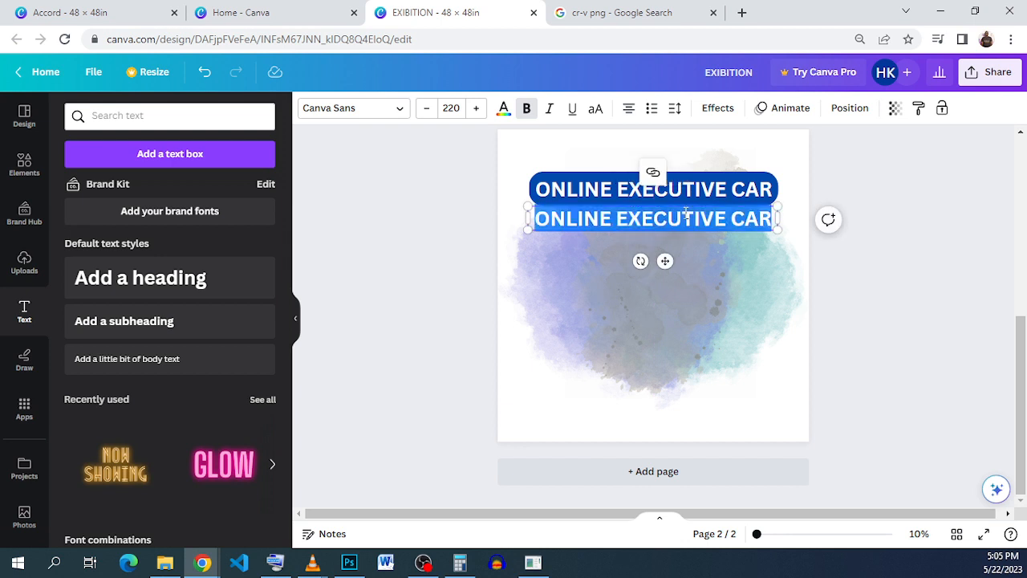
{"action": "type", "text": "RENGTALS"}
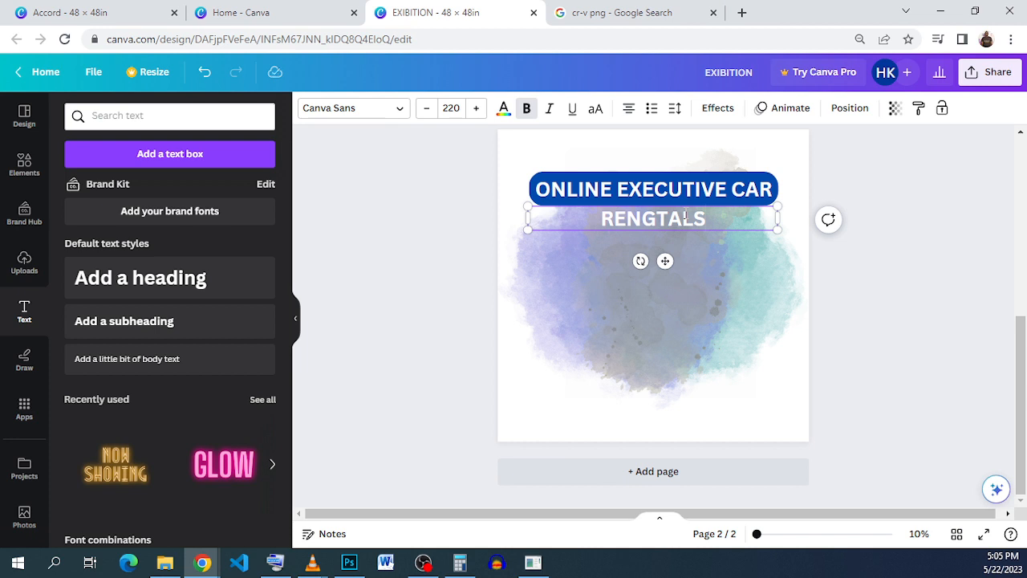
{"action": "key", "text": "shift+Left"}
{"action": "key", "text": "shift+Left"}
{"action": "key", "text": "shift+Left"}
{"action": "key", "text": "shift+Left"}
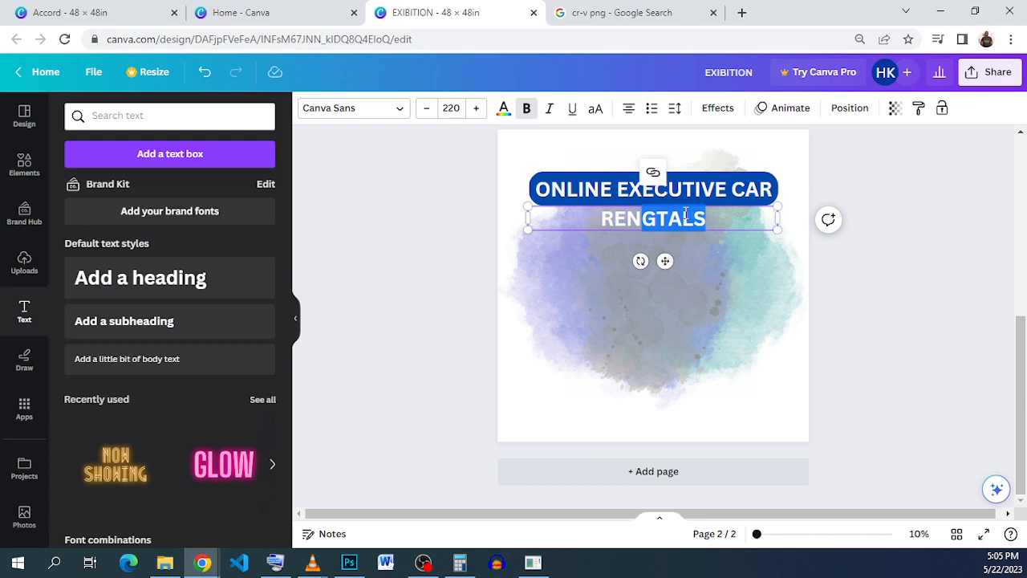
{"action": "type", "text": "TALS"}
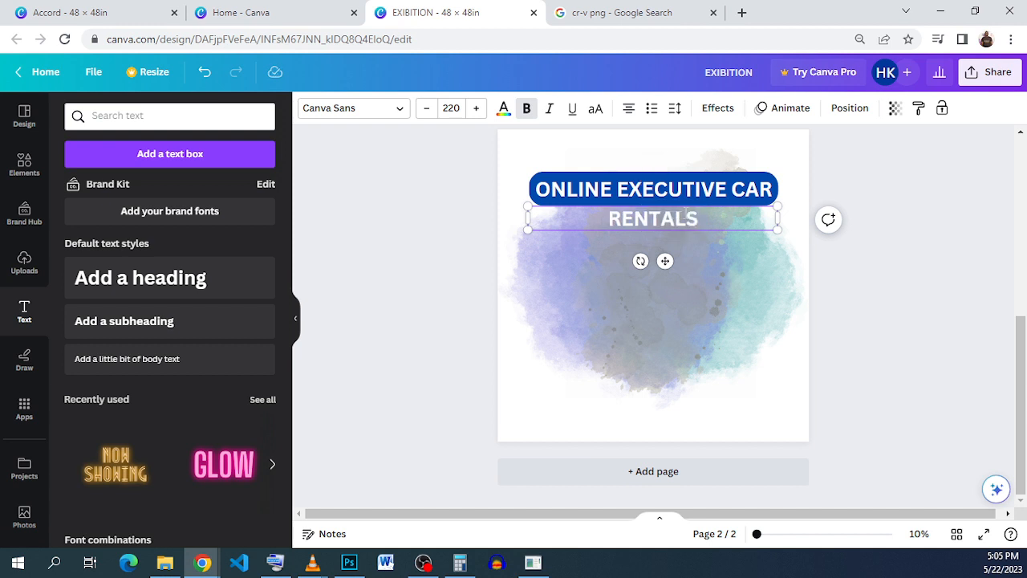
{"action": "double_click", "coordinate": [686, 212]}
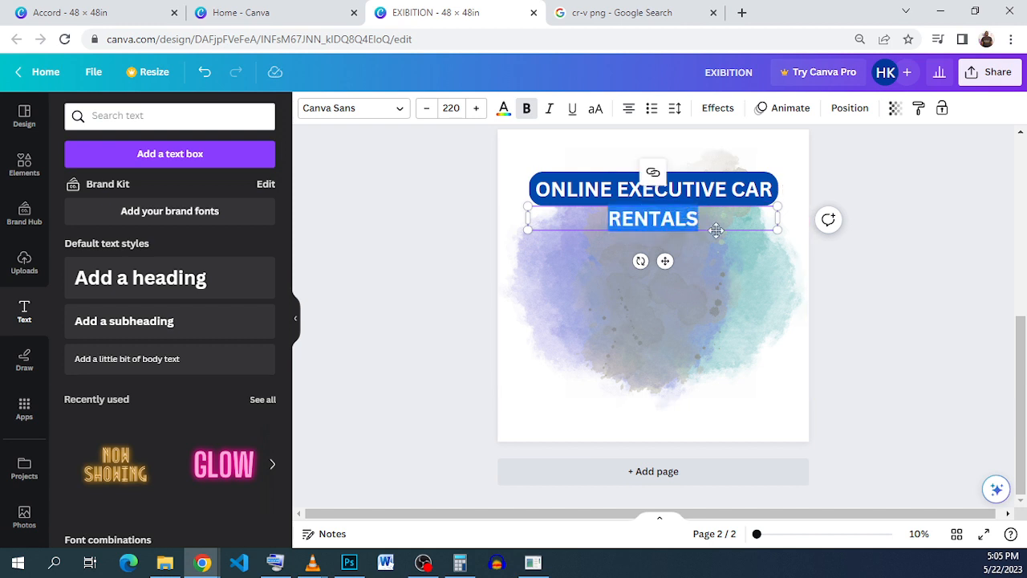
{"action": "left_click", "coordinate": [700, 261]}
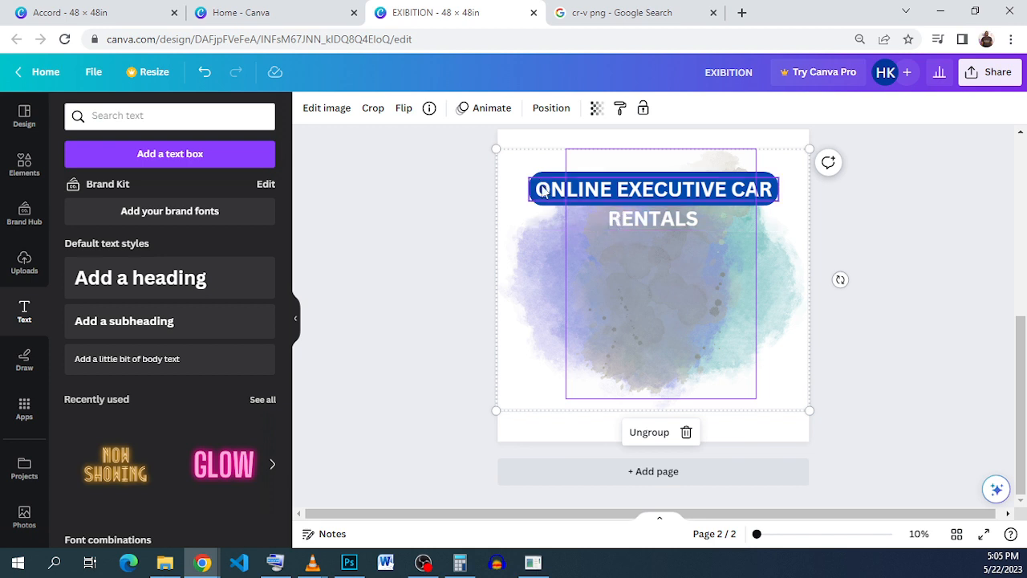
Step: Increase the font size of the RENTALS text to 587 so it nearly spans the width of the blue banner
{"action": "left_click", "coordinate": [655, 224]}
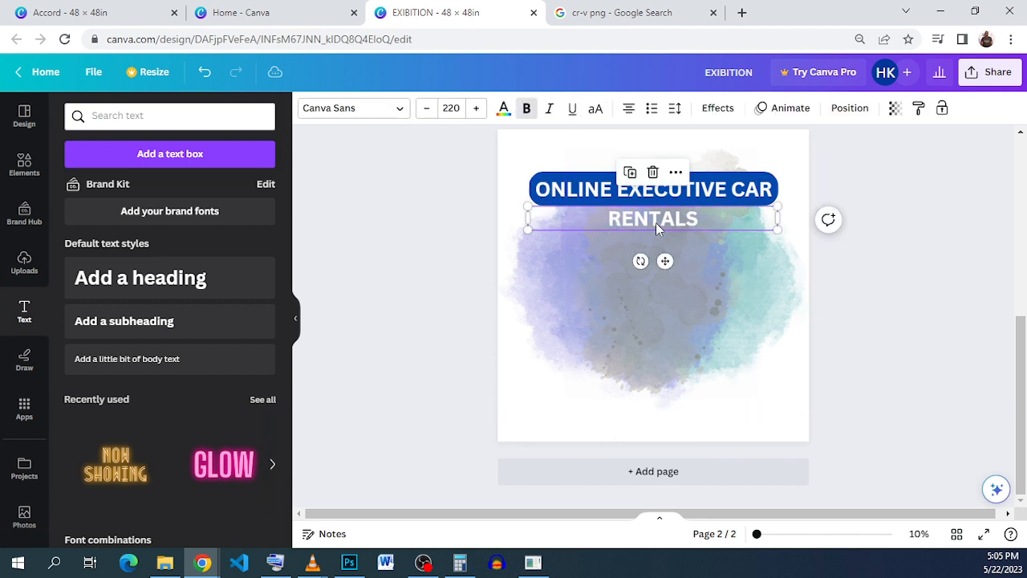
{"action": "left_click", "coordinate": [455, 108]}
{"action": "type", "text": "500"}
{"action": "key", "text": "Return"}
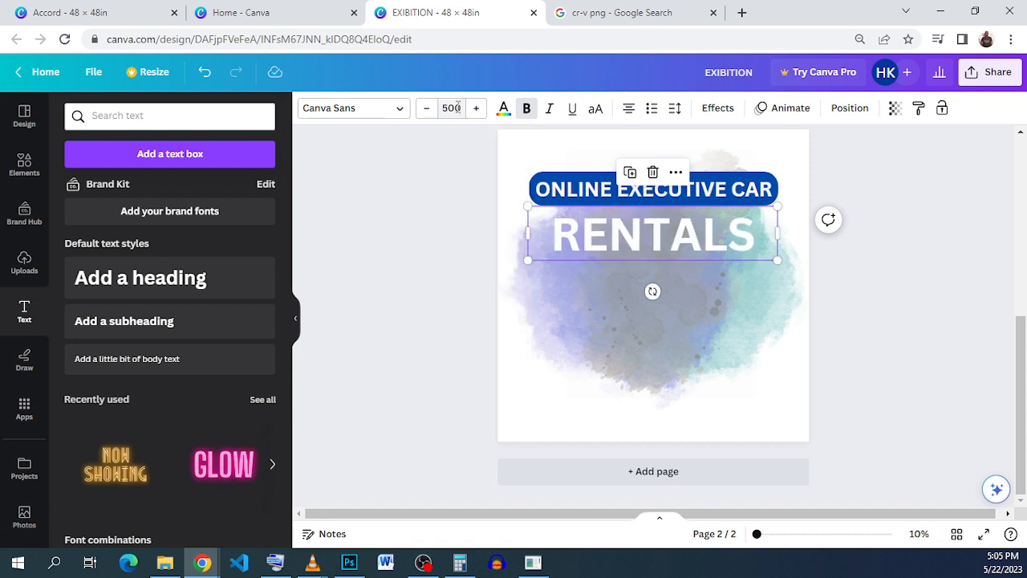
{"action": "left_click", "coordinate": [457, 107]}
{"action": "left_click", "coordinate": [458, 107]}
{"action": "key", "text": "Return"}
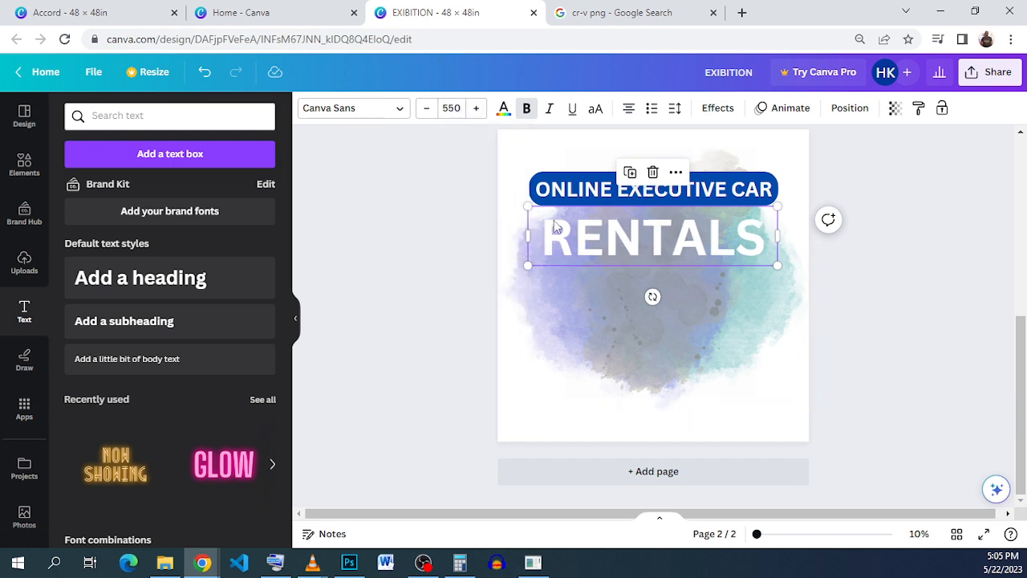
{"action": "left_click", "coordinate": [474, 108]}
{"action": "left_click", "coordinate": [473, 107]}
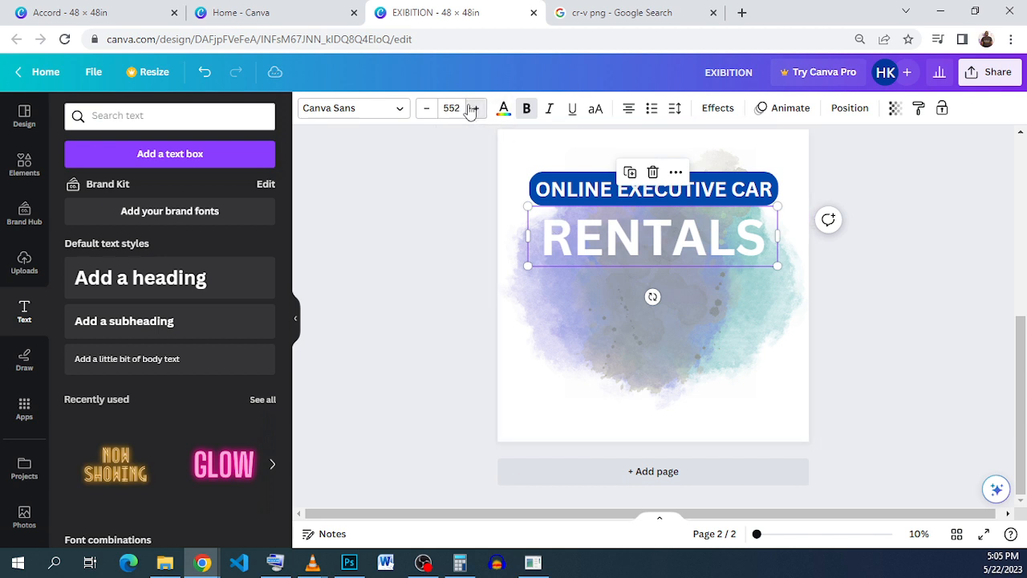
{"action": "left_click", "coordinate": [474, 108]}
{"action": "left_click", "coordinate": [474, 108]}
{"action": "left_click", "coordinate": [475, 109]}
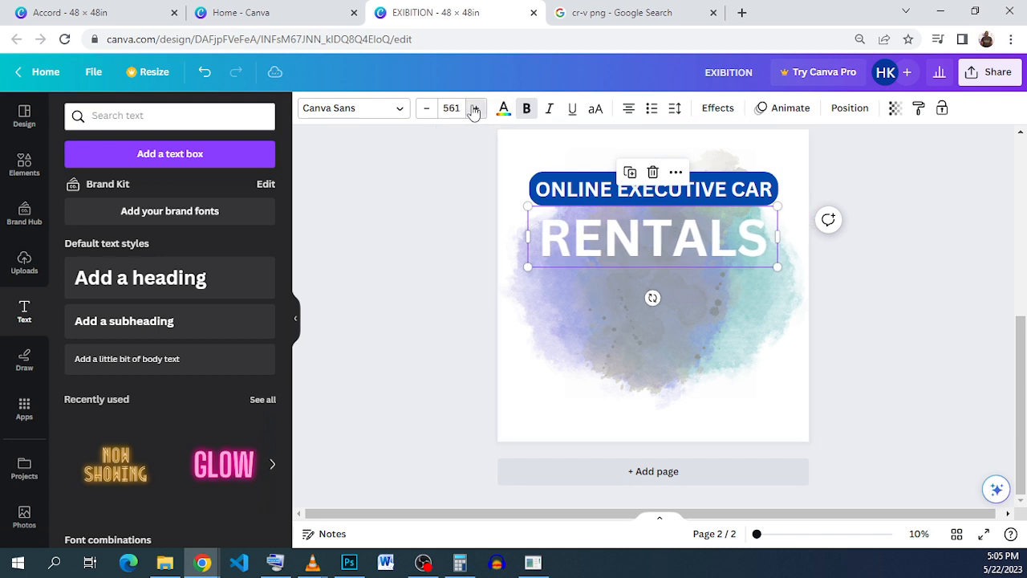
{"action": "left_click", "coordinate": [474, 109]}
{"action": "left_click", "coordinate": [474, 109]}
{"action": "left_click", "coordinate": [474, 109]}
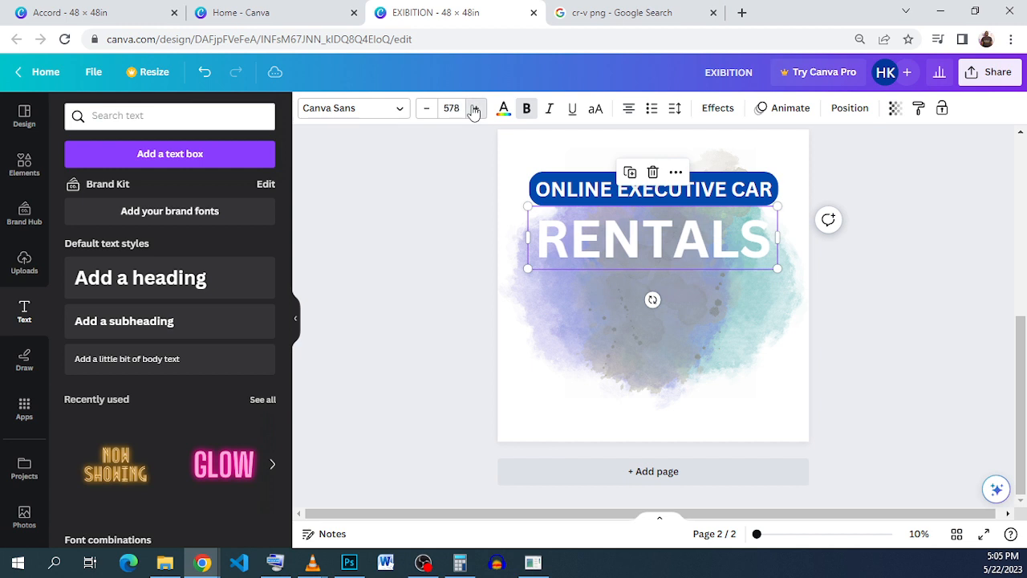
{"action": "left_click", "coordinate": [474, 108]}
{"action": "left_click", "coordinate": [474, 109]}
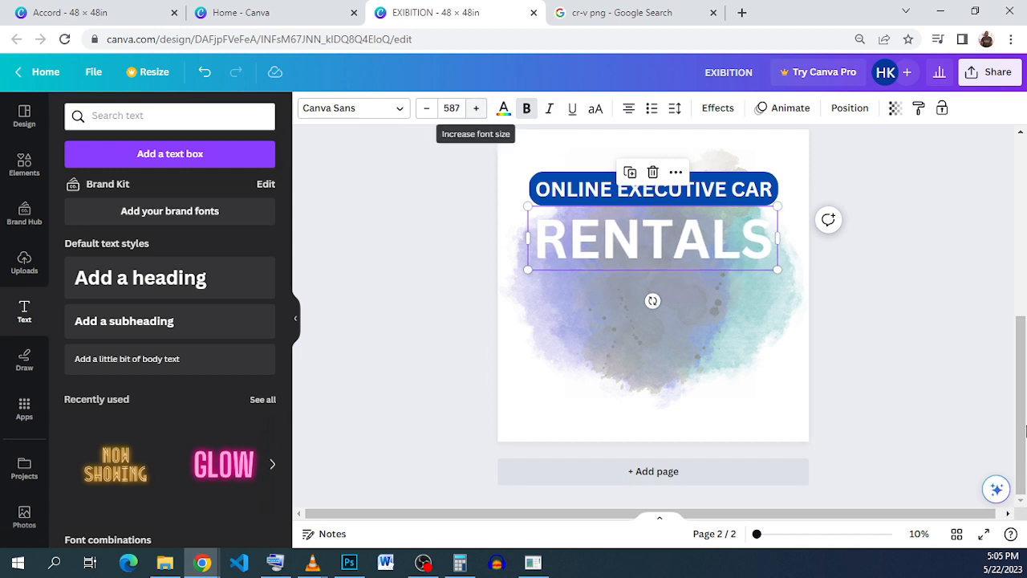
{"action": "left_click", "coordinate": [925, 289]}
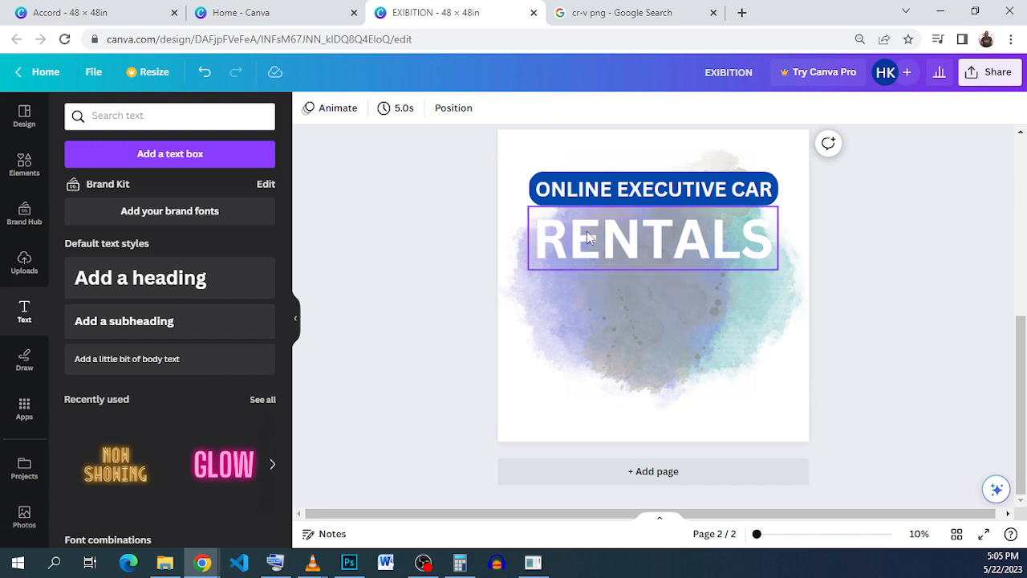
Step: Move RENTALS up against the banner's lower edge and add a duplicate of it in the banner's blue
{"action": "left_click_drag", "start_coordinate": [594, 238], "coordinate": [593, 223]}
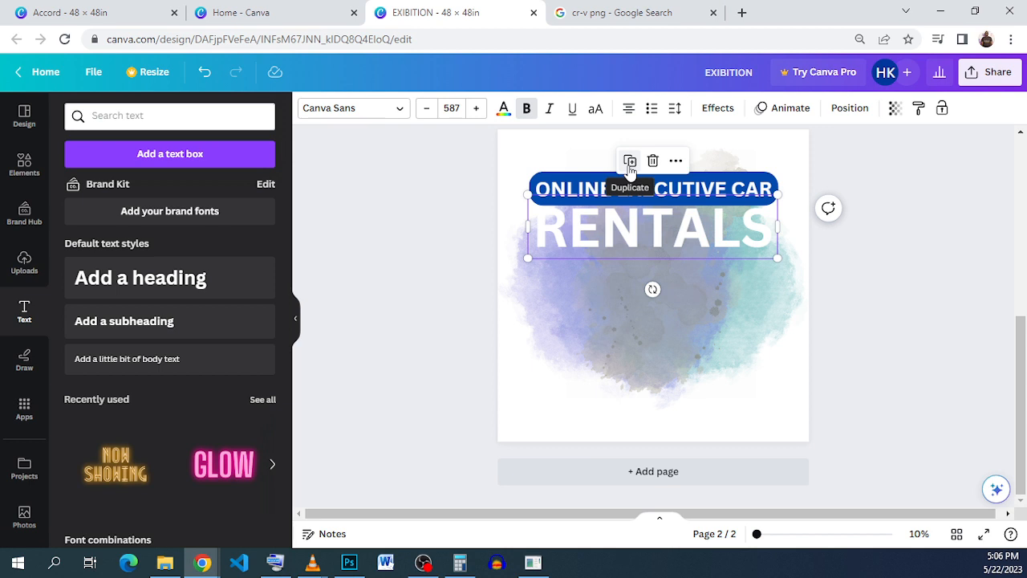
{"action": "left_click", "coordinate": [629, 163]}
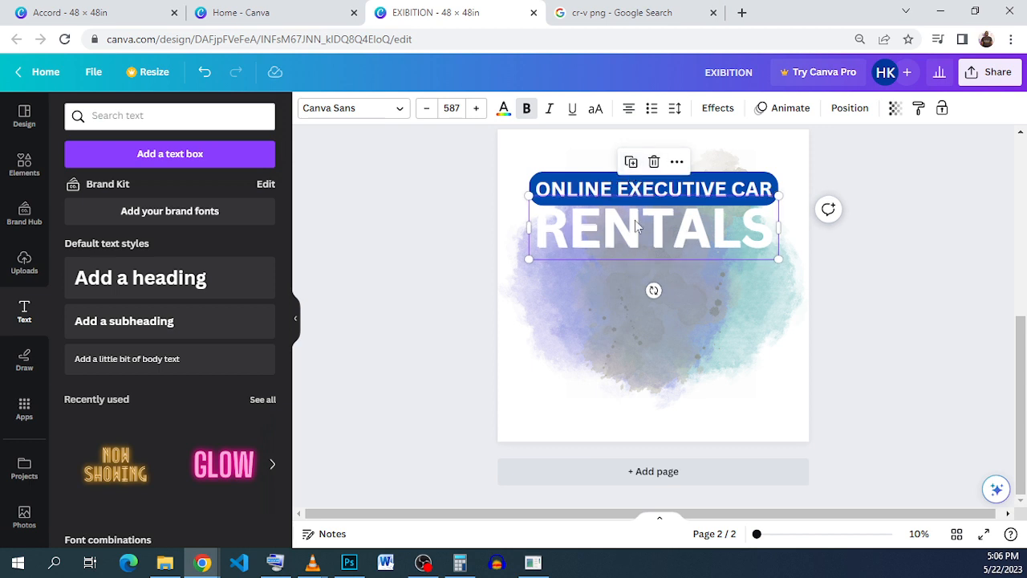
{"action": "left_click", "coordinate": [503, 110]}
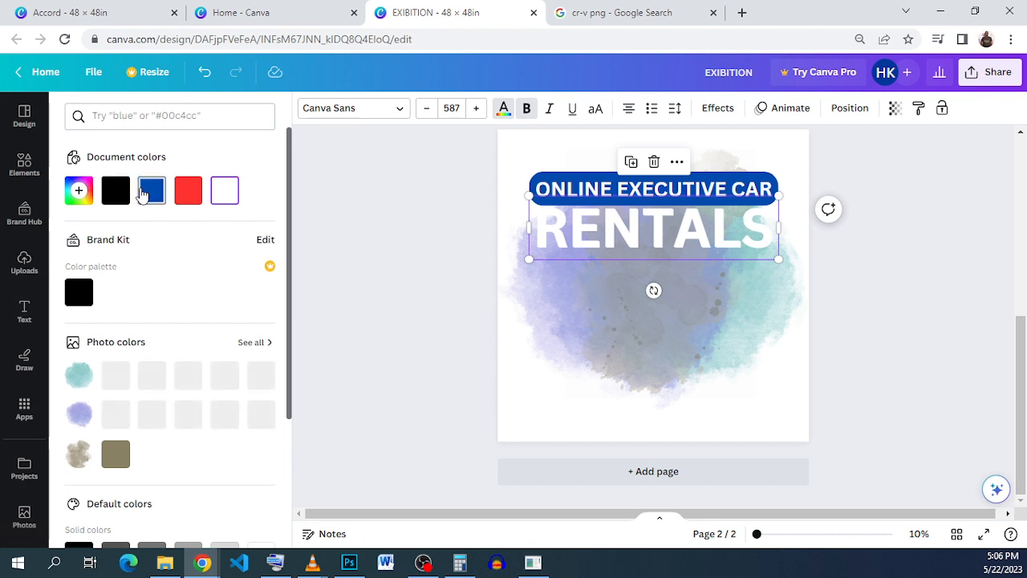
{"action": "left_click", "coordinate": [141, 193]}
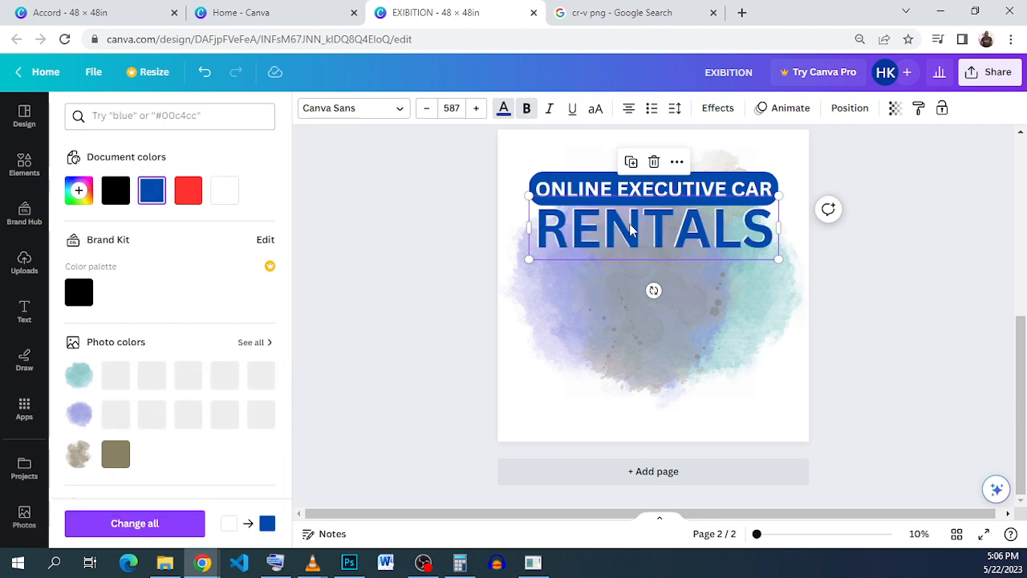
Step: Offset the blue RENTALS copy slightly to the right of the white original, leaving the white text as a shadow
{"action": "left_click_drag", "start_coordinate": [631, 230], "coordinate": [634, 224]}
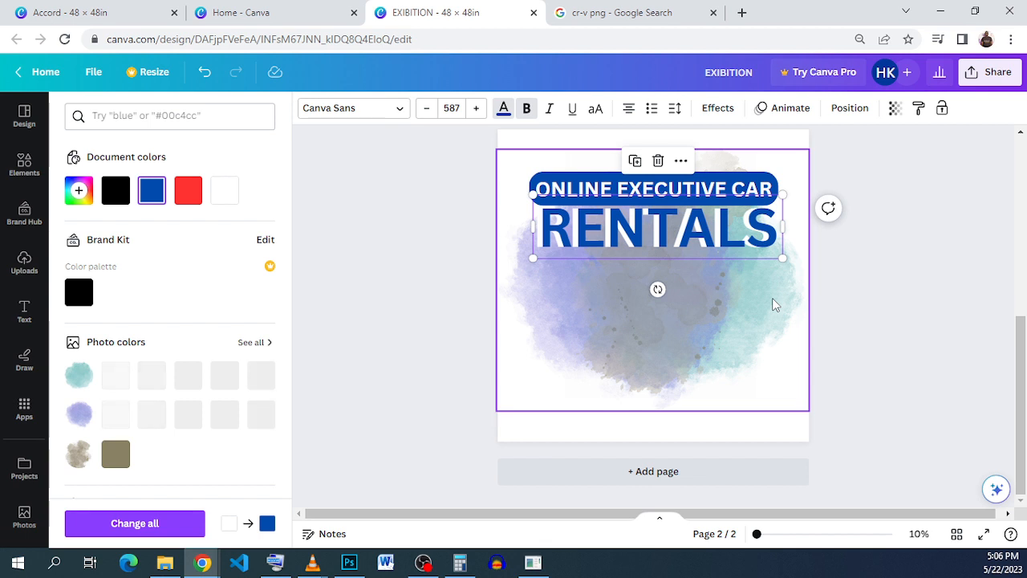
{"action": "left_click", "coordinate": [840, 311]}
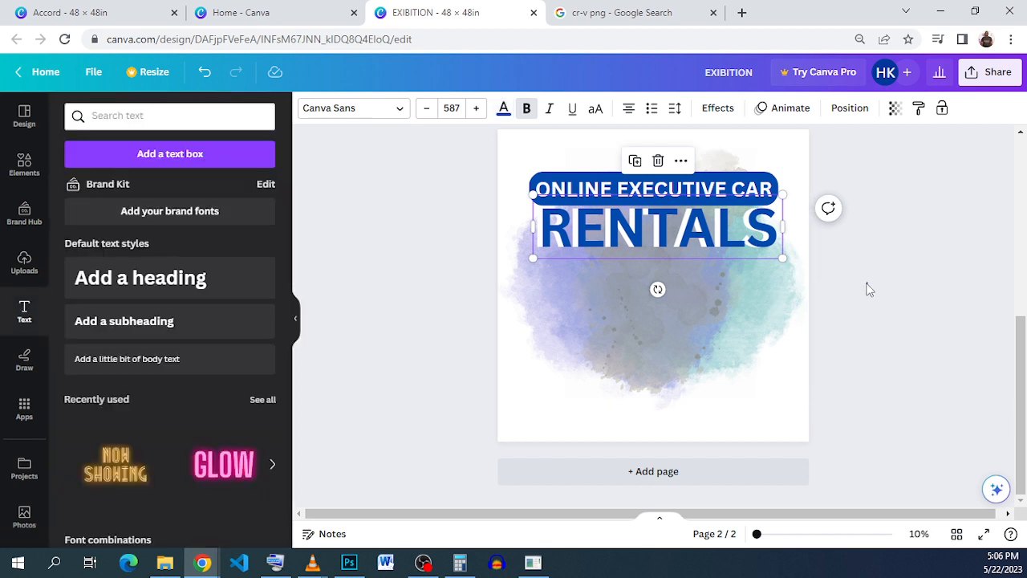
{"action": "left_click", "coordinate": [726, 239]}
{"action": "left_click", "coordinate": [726, 239]}
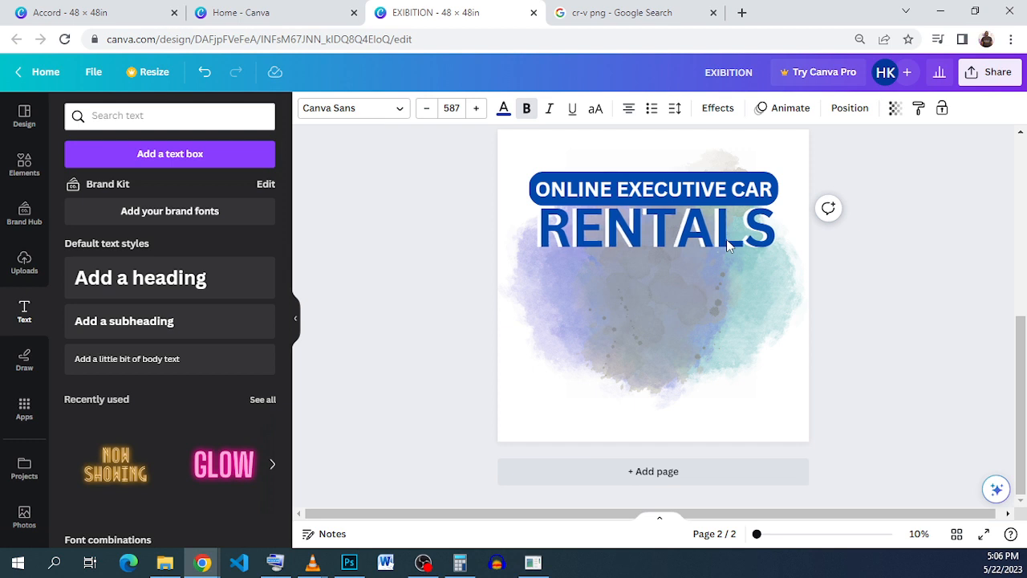
{"action": "key", "text": "Escape"}
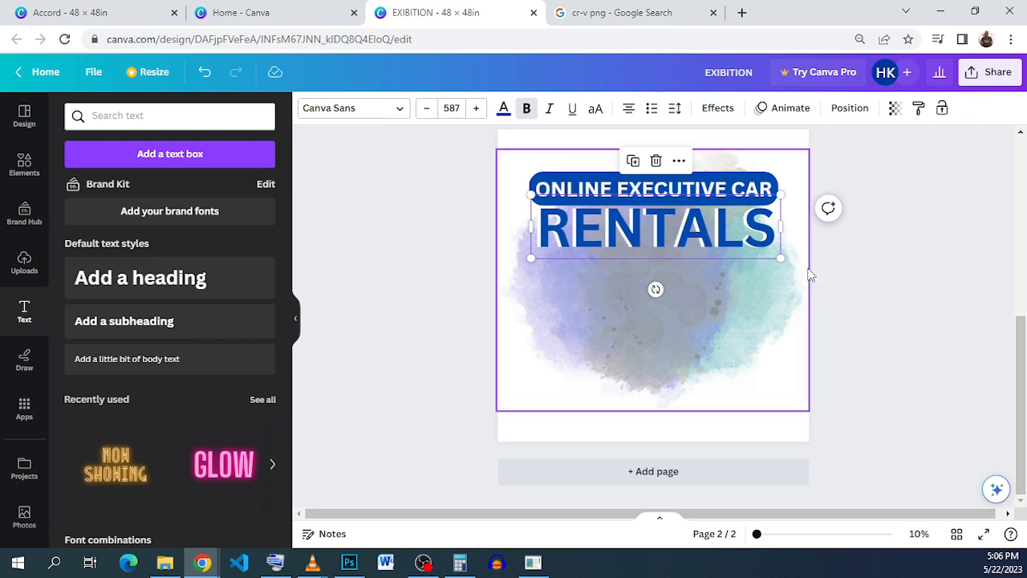
{"action": "left_click", "coordinate": [881, 276]}
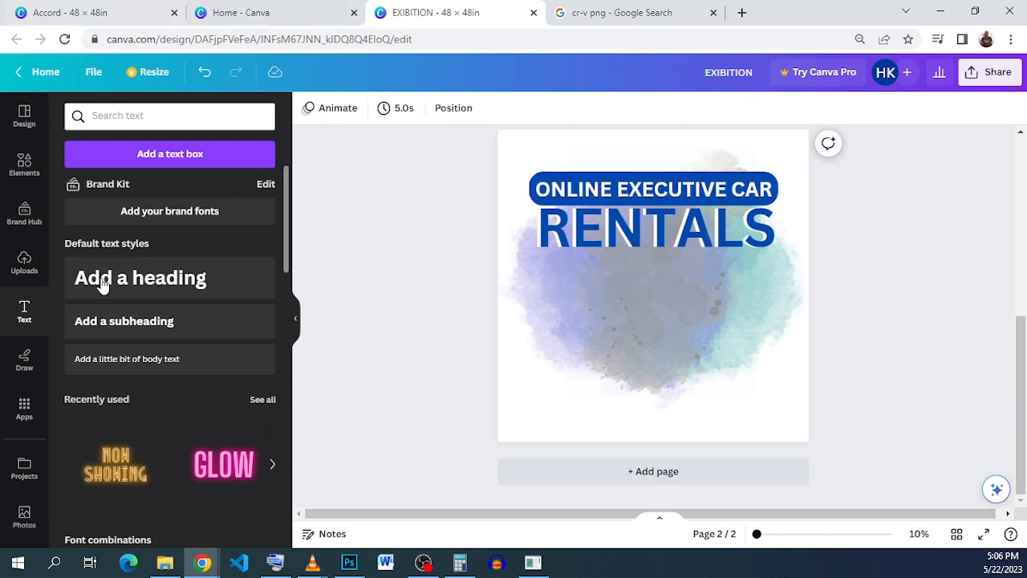
Step: Search the elements for "phone frame" graphics and place the phone outline with a home button below the left half of RENTALS
{"action": "left_click", "coordinate": [22, 173]}
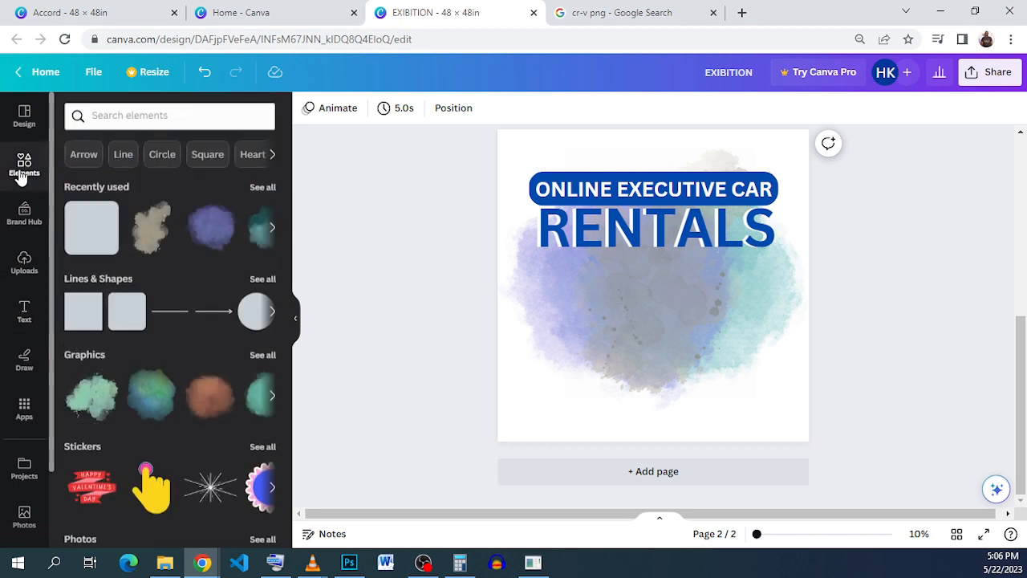
{"action": "left_click", "coordinate": [148, 113]}
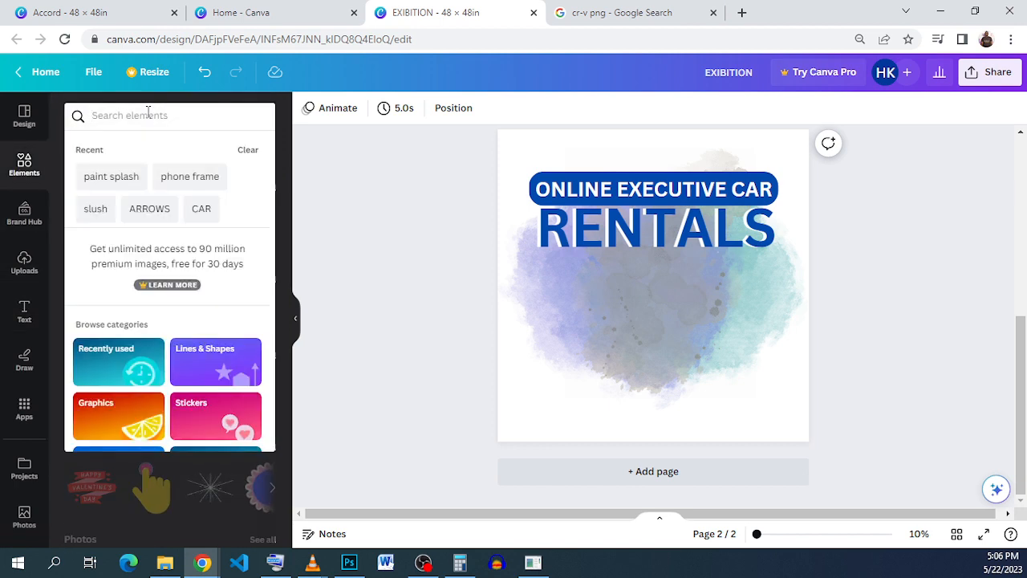
{"action": "left_click", "coordinate": [209, 188]}
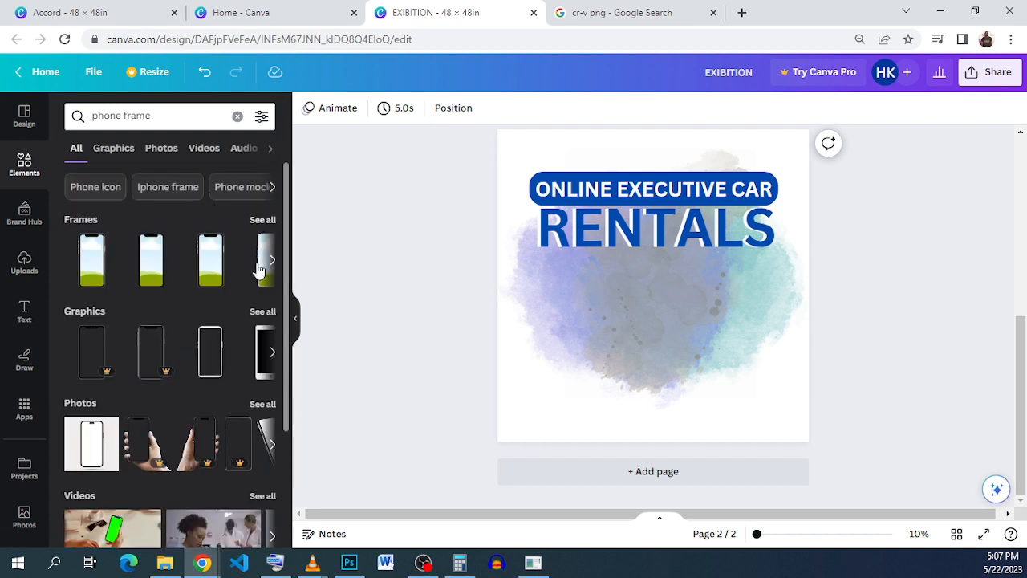
{"action": "left_click", "coordinate": [262, 312]}
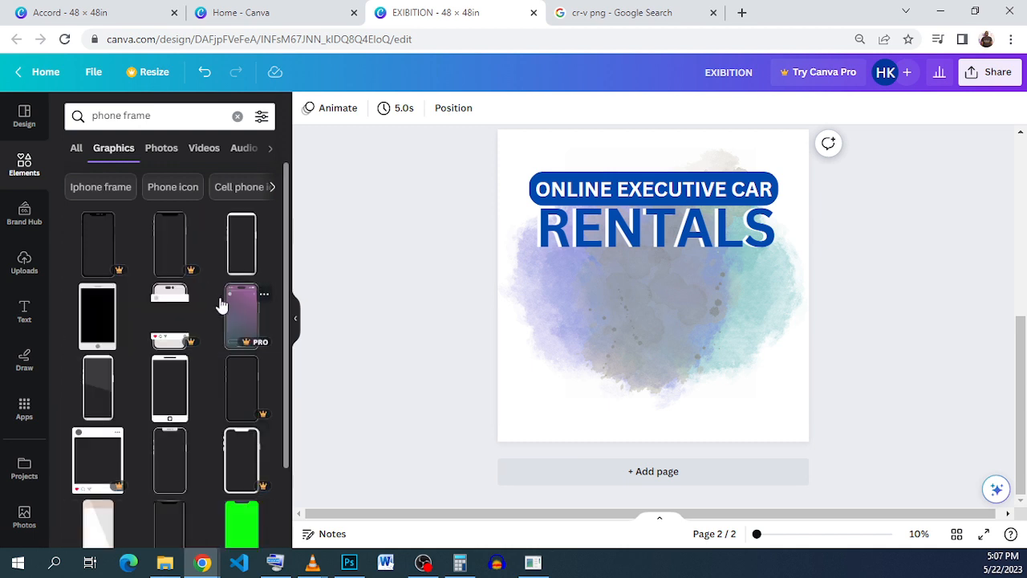
{"action": "scroll", "coordinate": [221, 305], "scroll_direction": "down", "scroll_amount": 2}
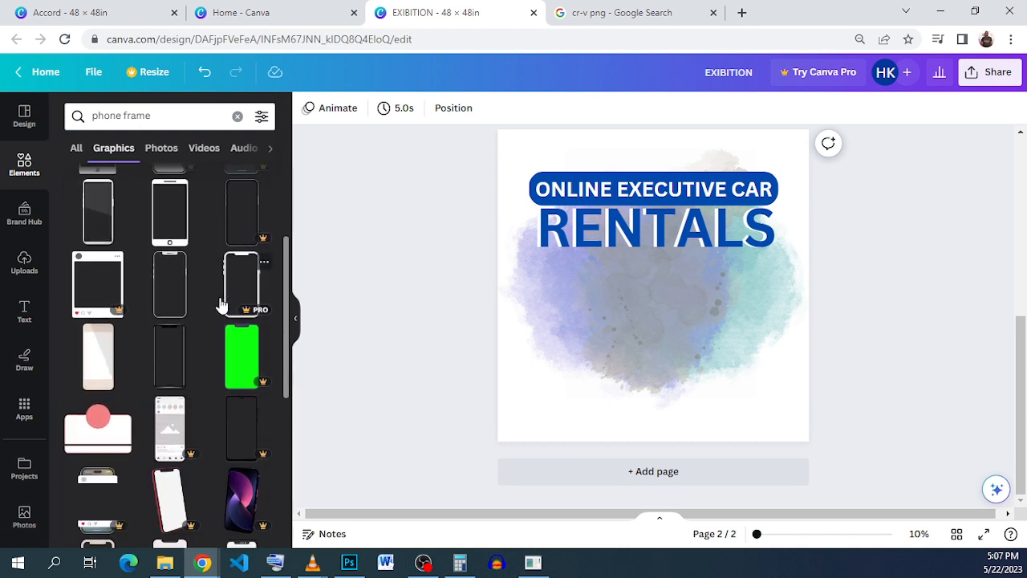
{"action": "left_click", "coordinate": [184, 225]}
{"action": "left_click_drag", "start_coordinate": [662, 333], "coordinate": [598, 355]}
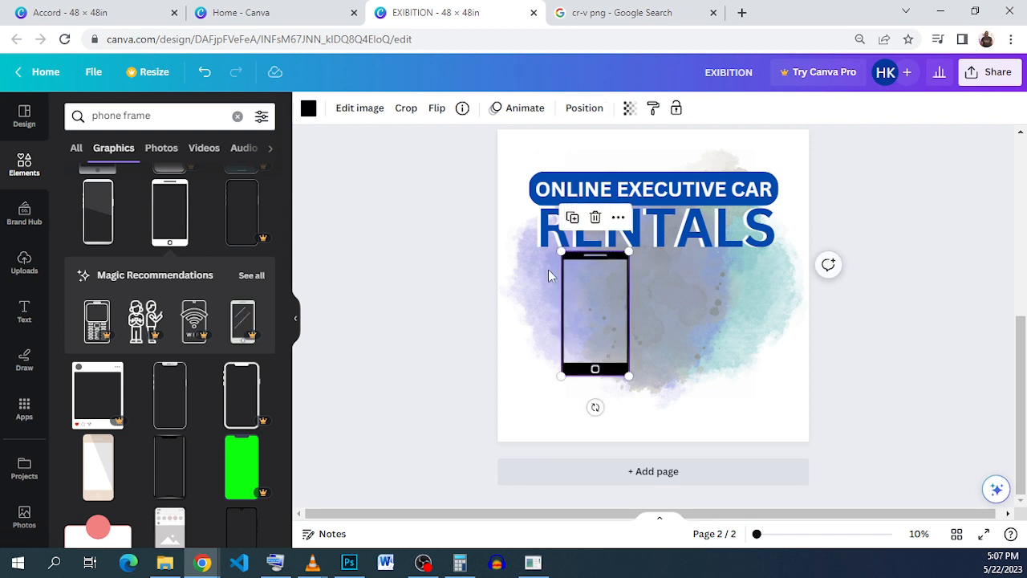
Step: Try grey shades on the phone frame with the home button, and color it white
{"action": "left_click", "coordinate": [309, 109]}
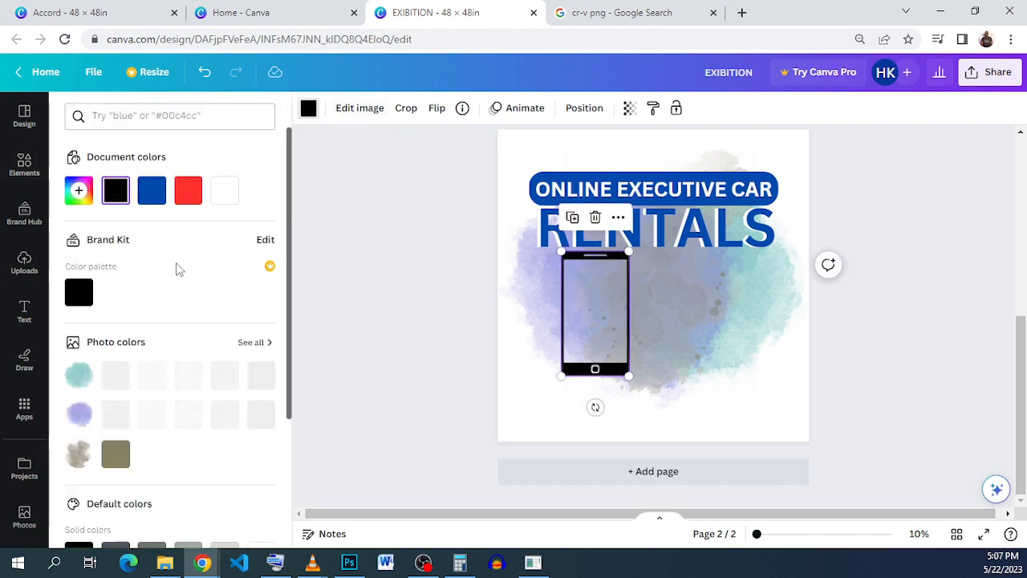
{"action": "scroll", "coordinate": [190, 316], "scroll_direction": "down", "scroll_amount": 2}
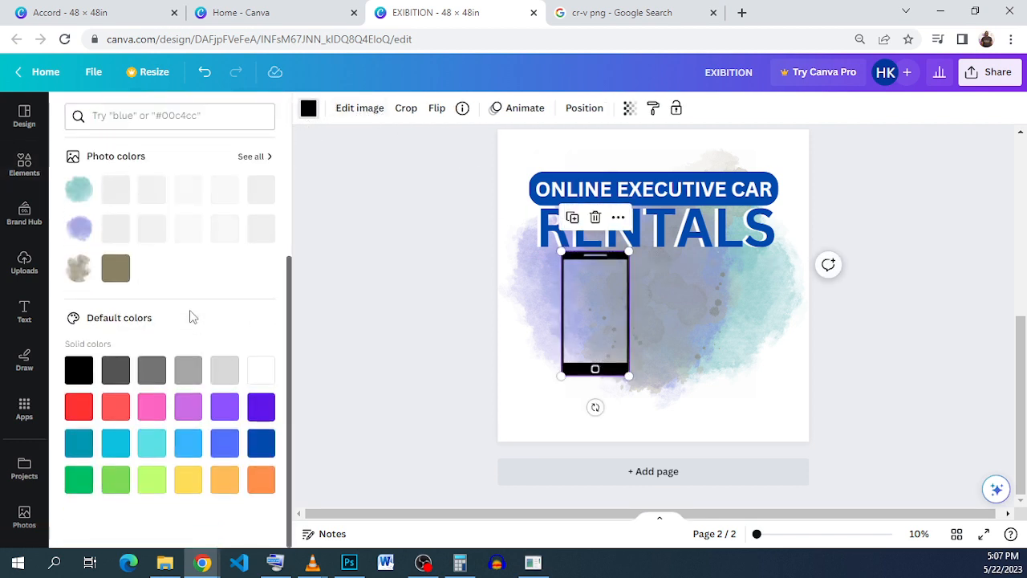
{"action": "left_click", "coordinate": [189, 373]}
{"action": "left_click", "coordinate": [116, 370]}
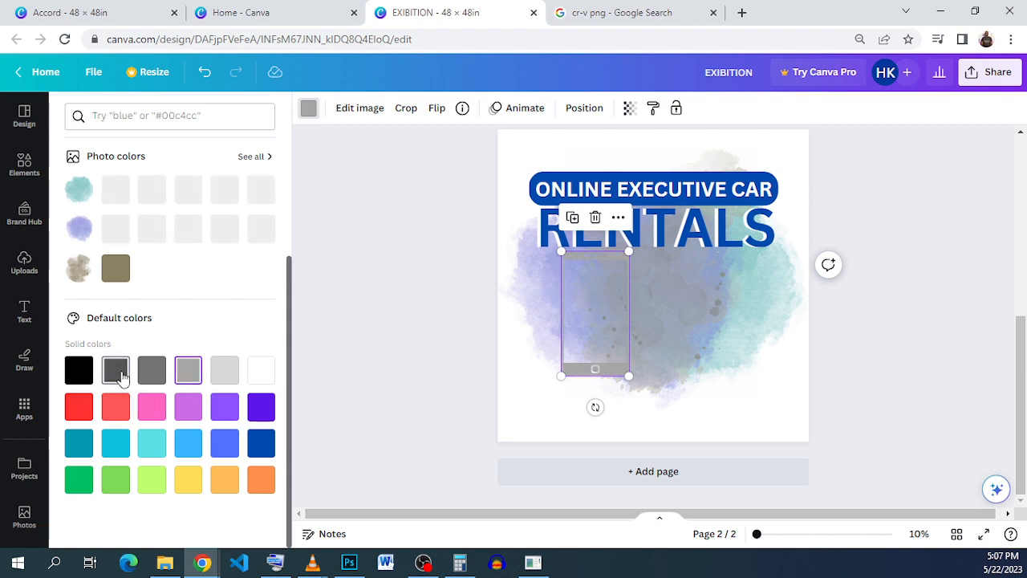
{"action": "left_click", "coordinate": [225, 371]}
{"action": "left_click", "coordinate": [264, 380]}
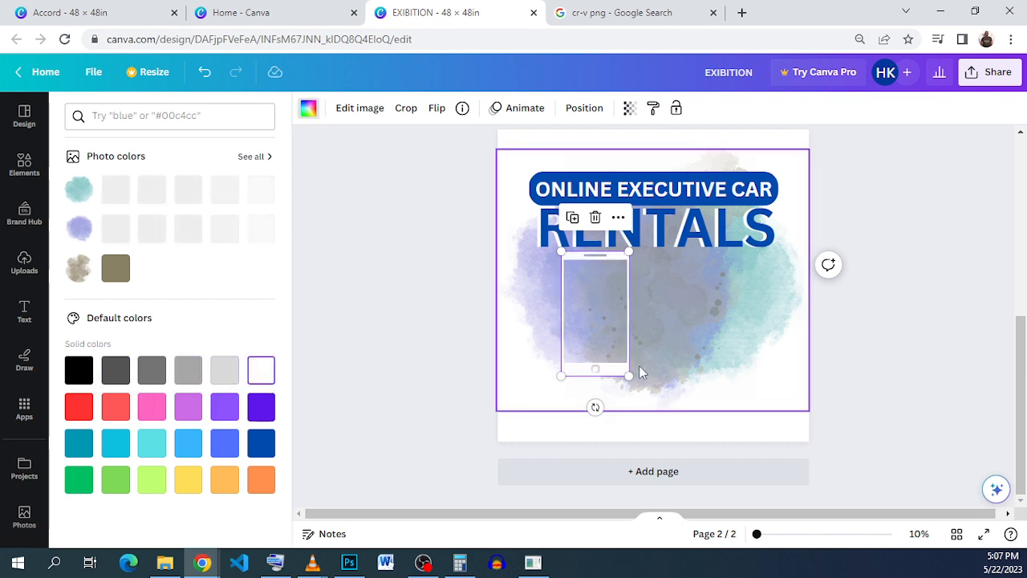
Step: Add the thin notched phone outline from the "phone frame" graphics and place it beside the first phone, below RENTALS
{"action": "left_click", "coordinate": [24, 164]}
{"action": "left_click", "coordinate": [194, 119]}
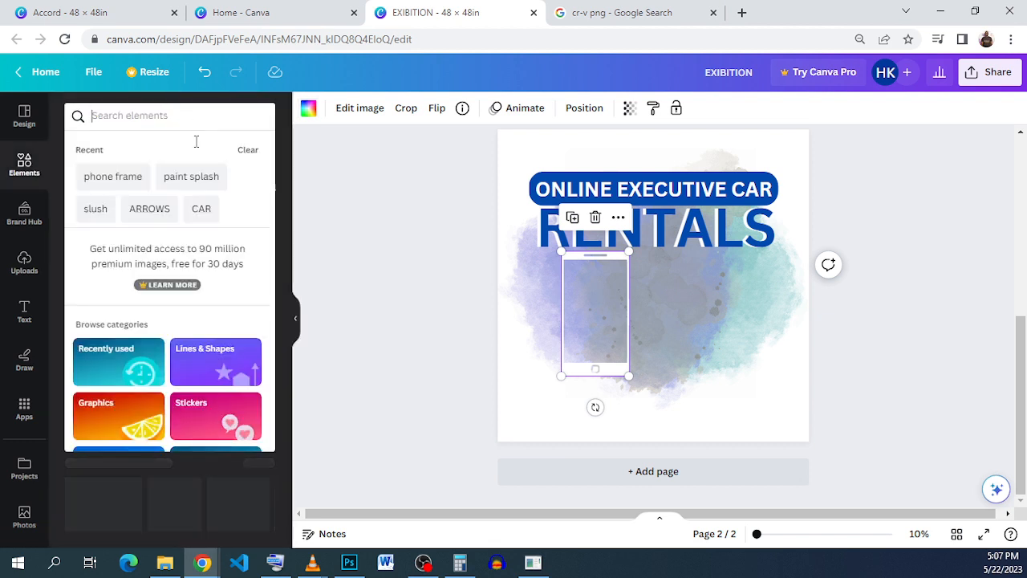
{"action": "left_click", "coordinate": [87, 181]}
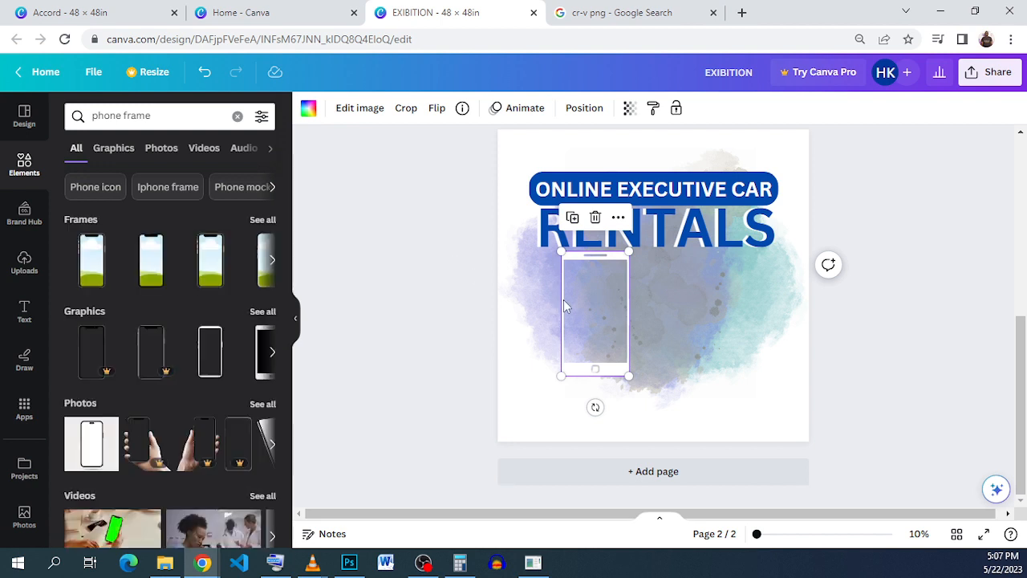
{"action": "left_click", "coordinate": [263, 311]}
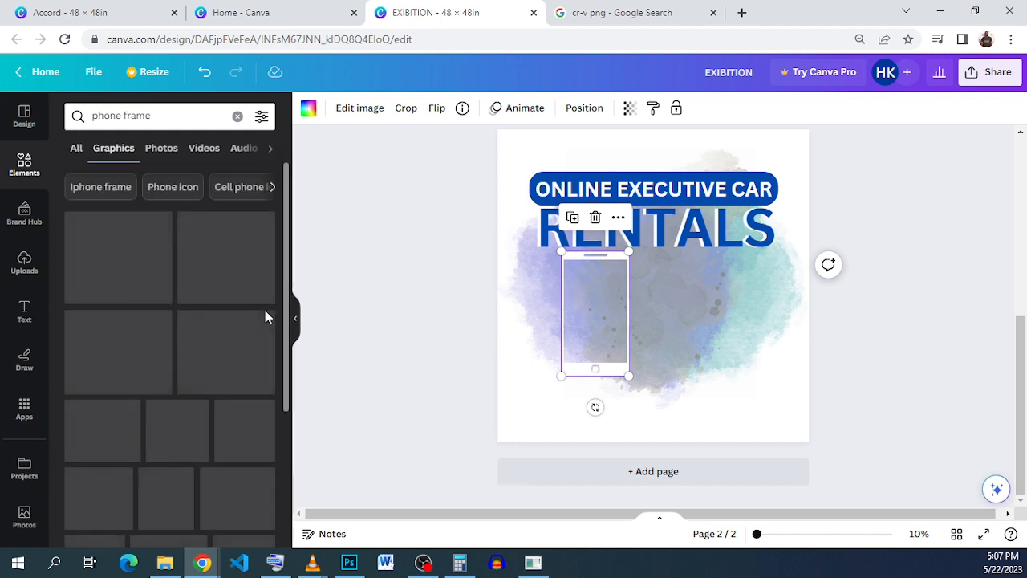
{"action": "scroll", "coordinate": [211, 305], "scroll_direction": "down", "scroll_amount": 3}
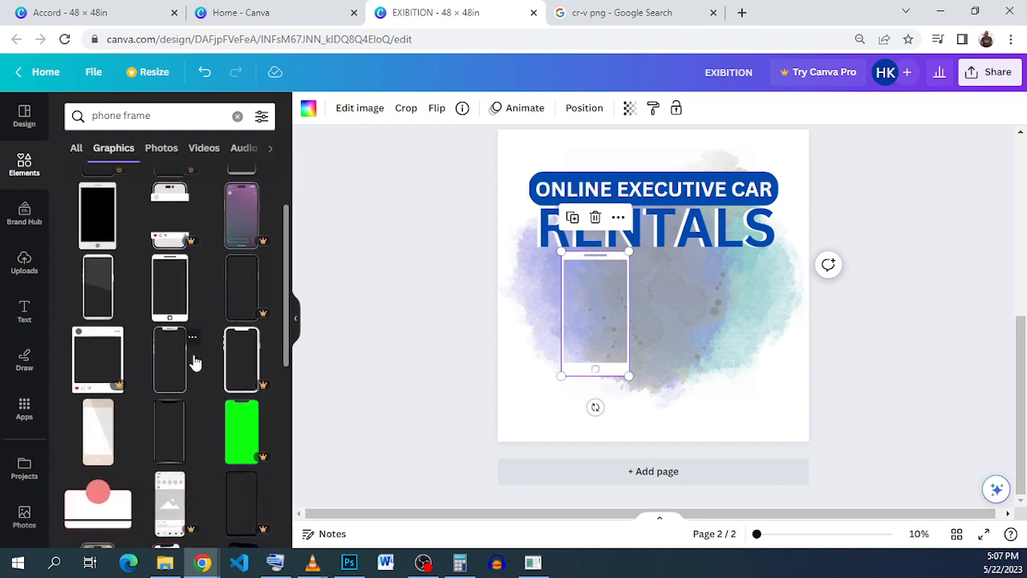
{"action": "left_click", "coordinate": [183, 383]}
{"action": "left_click_drag", "start_coordinate": [672, 321], "coordinate": [710, 345]}
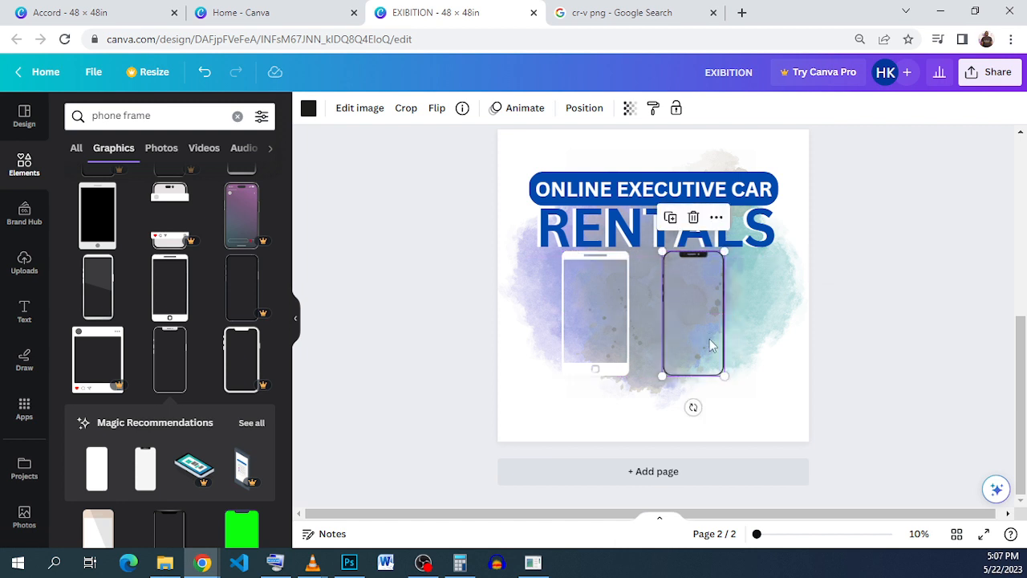
Step: Recolor the phone frame with the home button to the near-black document color used by the notched phone
{"action": "left_click", "coordinate": [611, 336]}
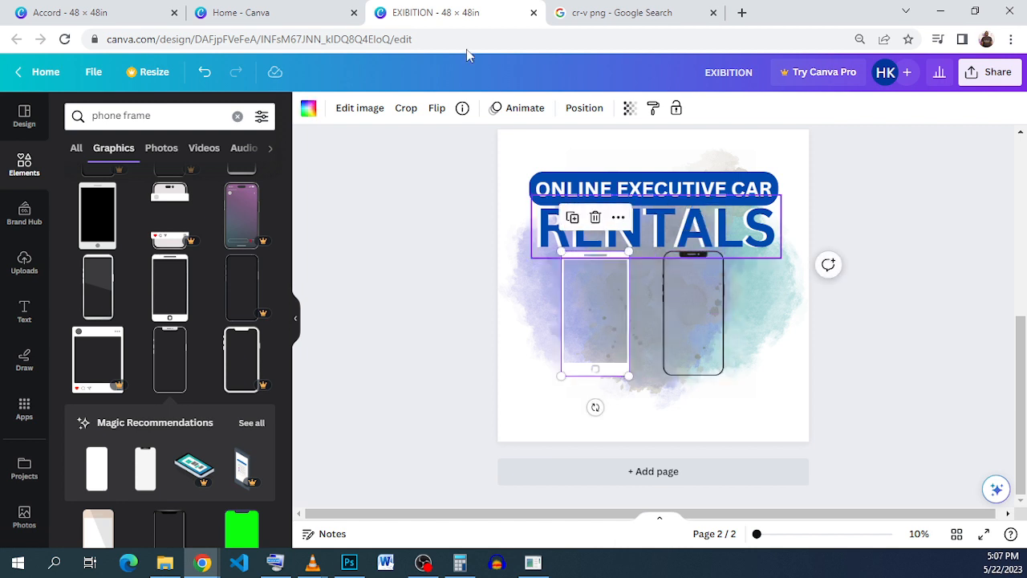
{"action": "left_click", "coordinate": [308, 108]}
{"action": "left_click", "coordinate": [186, 192]}
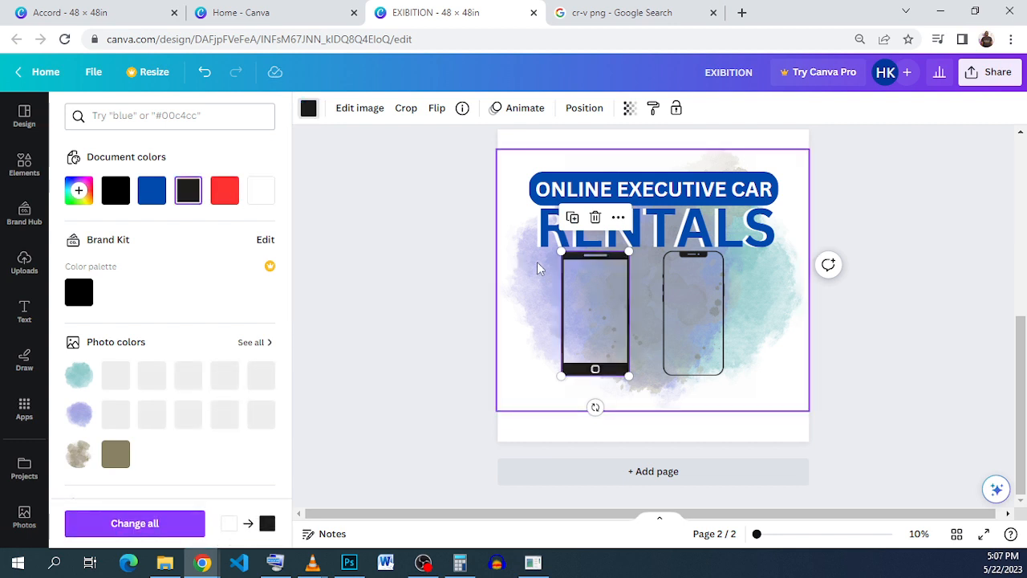
{"action": "left_click", "coordinate": [691, 300]}
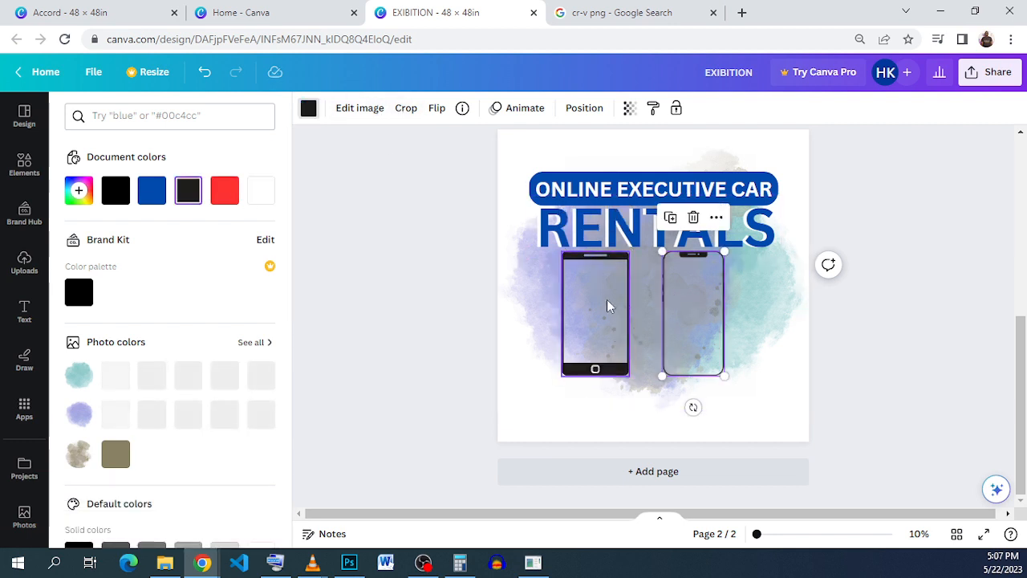
Step: Move the two phone frames closer together below RENTALS, and compare the layout with the finished poster in the Accord design
{"action": "left_click_drag", "start_coordinate": [606, 299], "coordinate": [618, 300]}
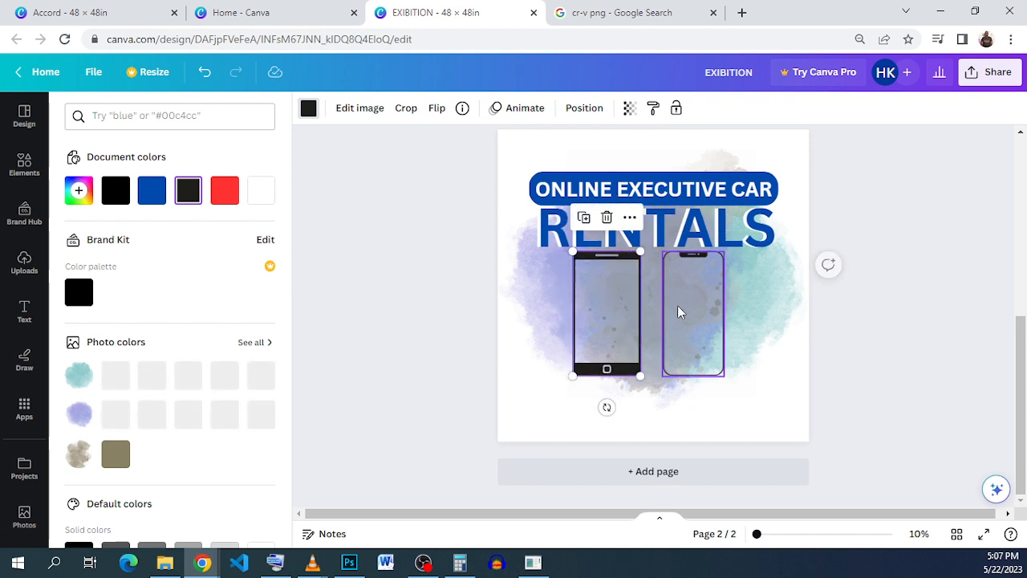
{"action": "left_click", "coordinate": [680, 310]}
{"action": "left_click_drag", "start_coordinate": [677, 311], "coordinate": [671, 306]}
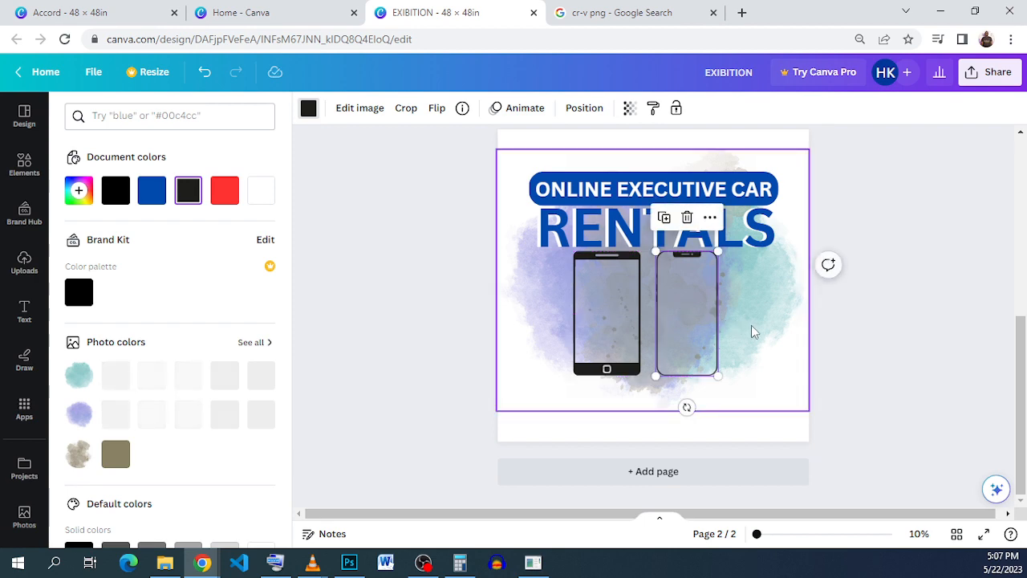
{"action": "left_click", "coordinate": [752, 326]}
{"action": "left_click", "coordinate": [874, 340]}
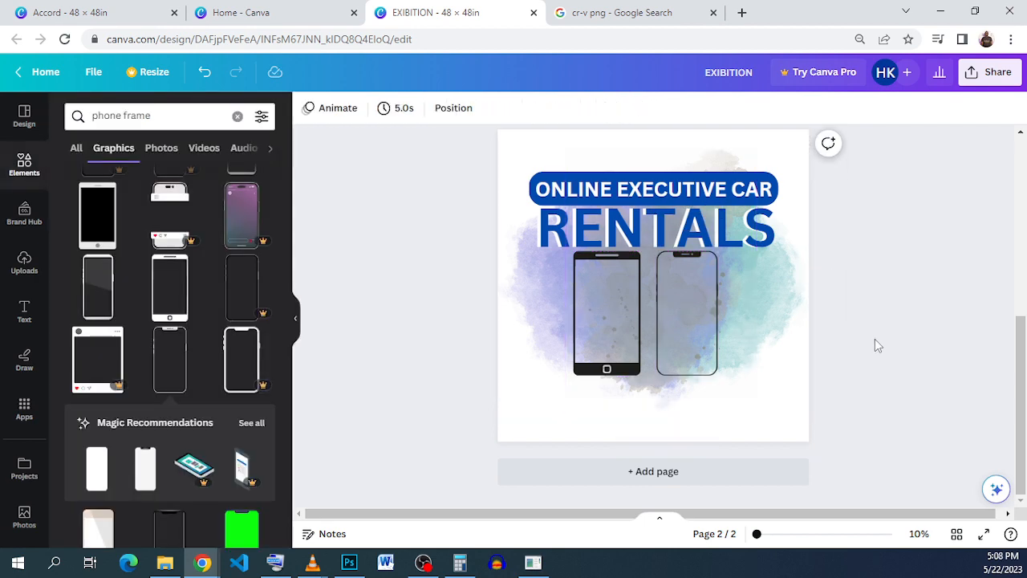
{"action": "left_click", "coordinate": [134, 10]}
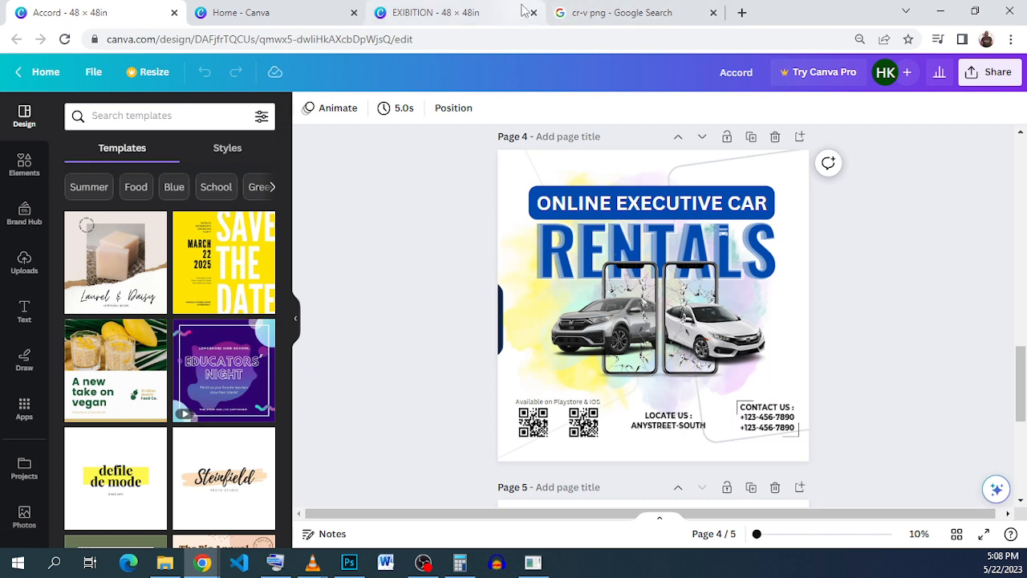
{"action": "left_click", "coordinate": [470, 13]}
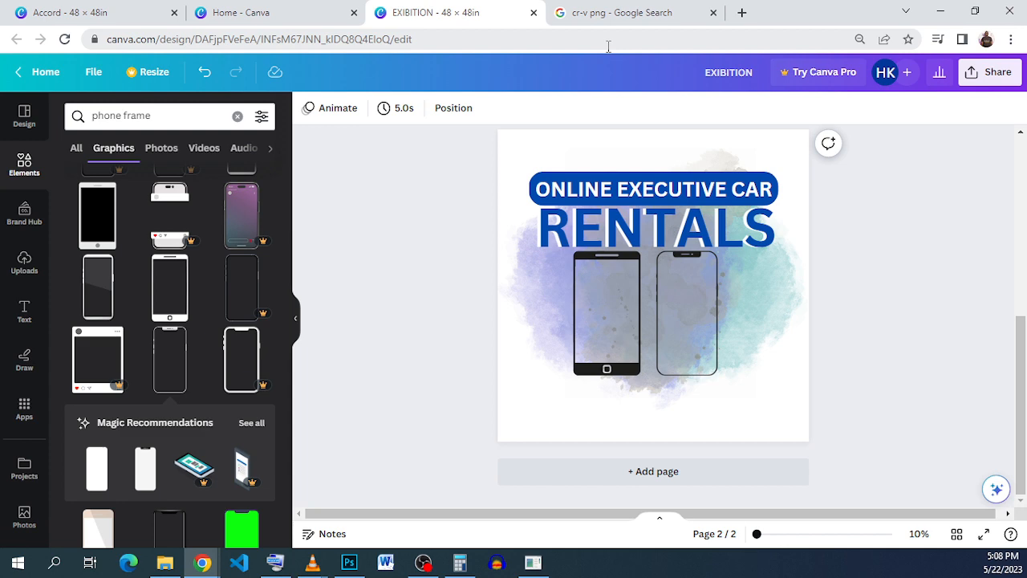
Step: Browse the "cr-v png" Google image results, closing the dark CR-V preview and previewing the white PNGWing CR-V
{"action": "left_click", "coordinate": [612, 14]}
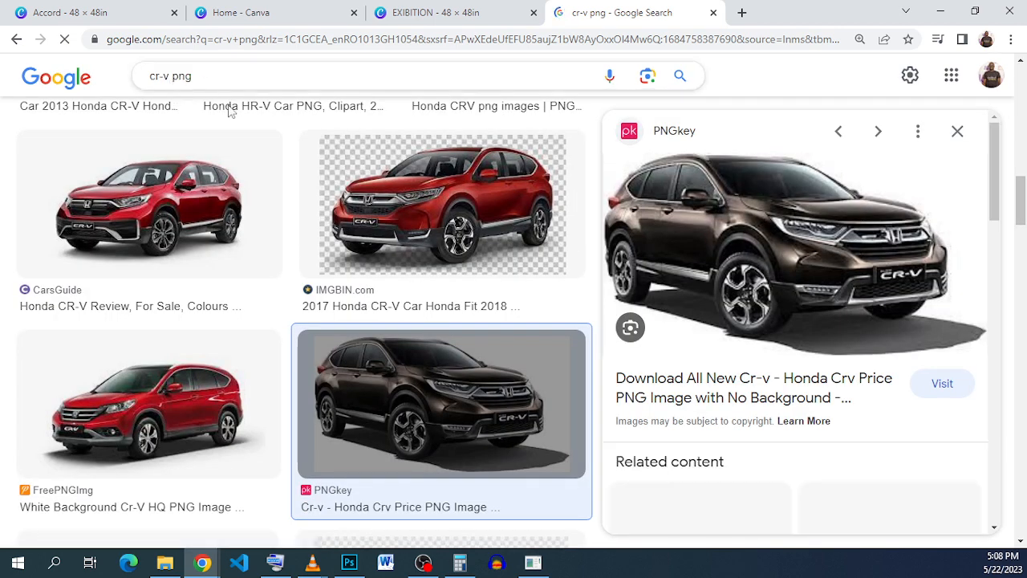
{"action": "scroll", "coordinate": [529, 353], "scroll_direction": "down", "scroll_amount": 5}
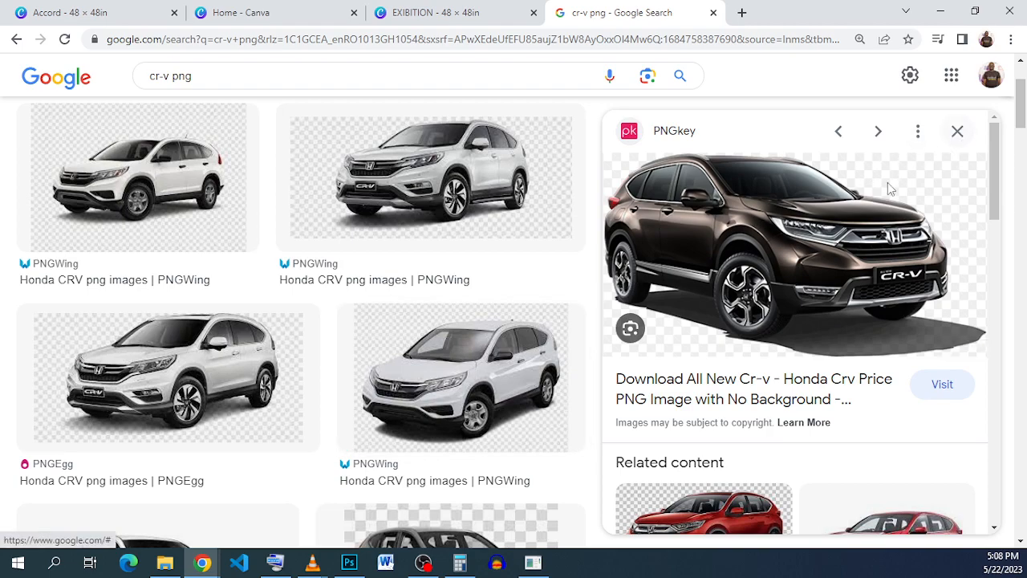
{"action": "left_click", "coordinate": [958, 131]}
{"action": "scroll", "coordinate": [686, 348], "scroll_direction": "up", "scroll_amount": 8}
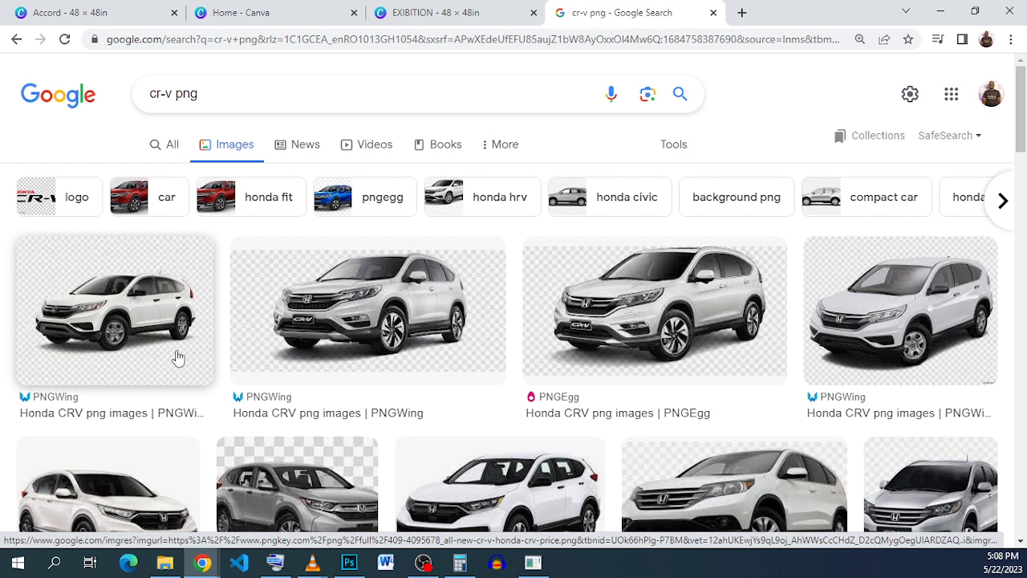
{"action": "left_click", "coordinate": [128, 336]}
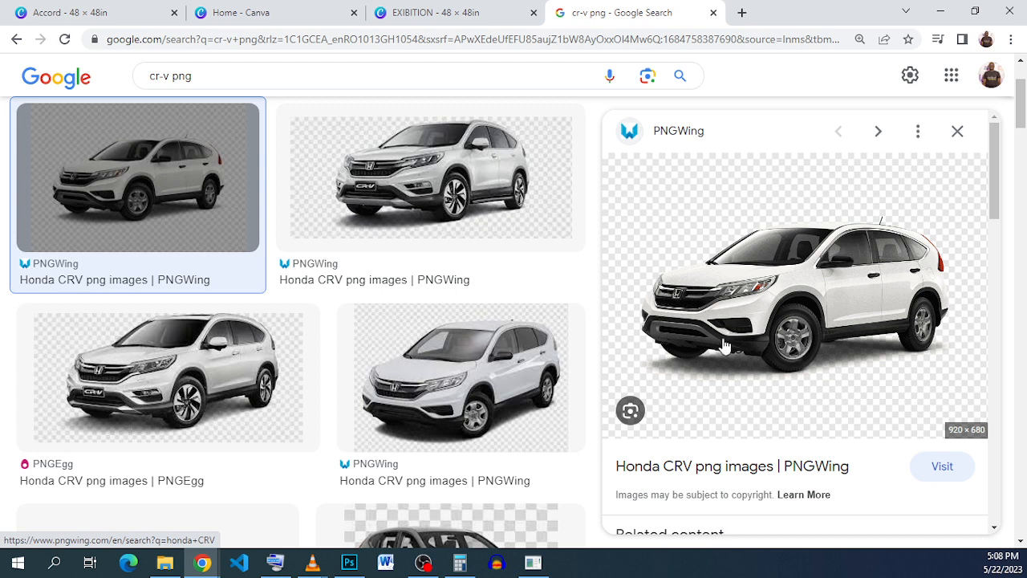
{"action": "scroll", "coordinate": [726, 345], "scroll_direction": "down", "scroll_amount": 2}
{"action": "scroll", "coordinate": [497, 291], "scroll_direction": "down", "scroll_amount": 3}
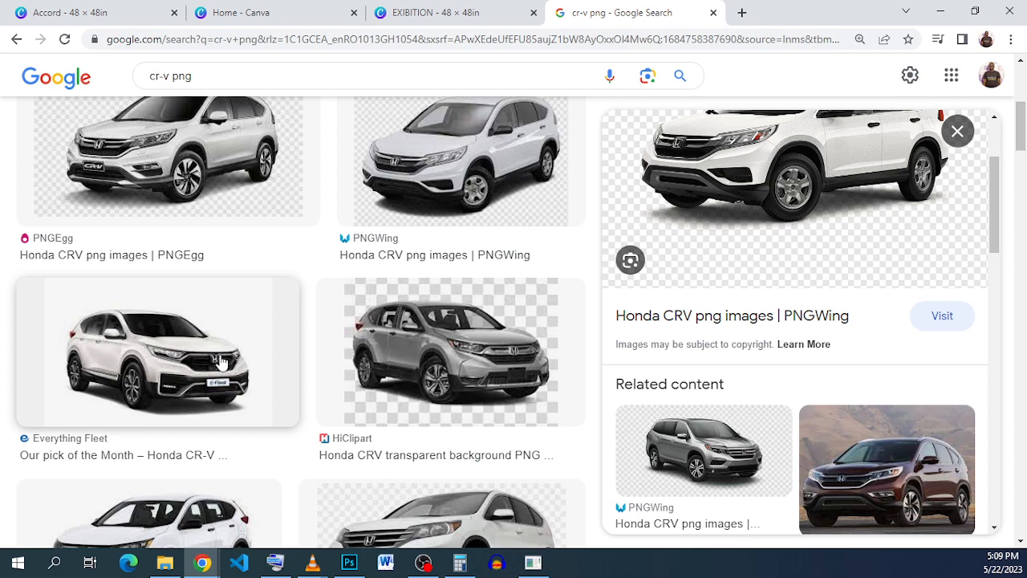
Step: Preview the white Everything Fleet CR-V and the red CarsGuide CR-V, and open the red car image's options
{"action": "left_click", "coordinate": [225, 337]}
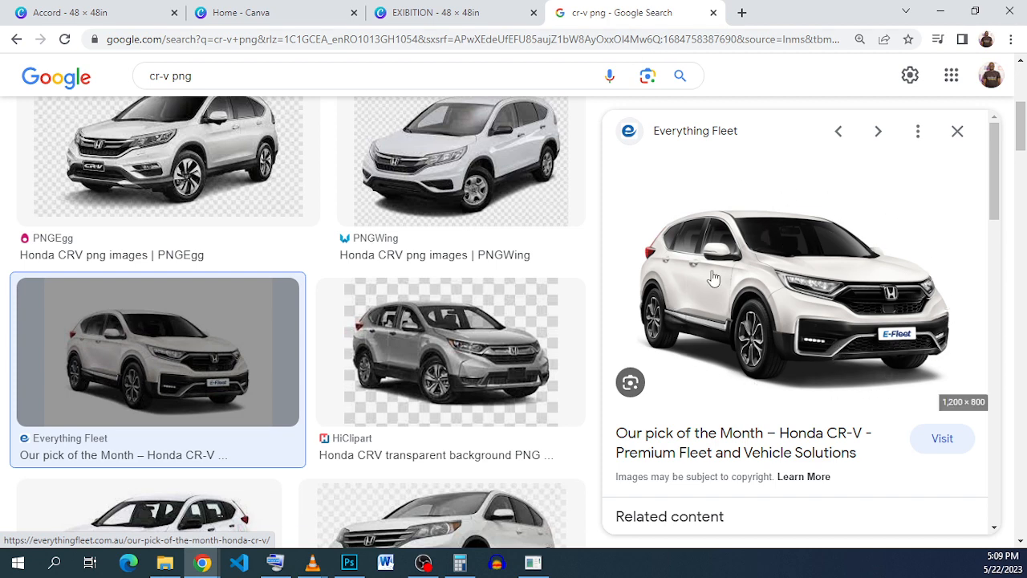
{"action": "scroll", "coordinate": [758, 296], "scroll_direction": "down", "scroll_amount": 3}
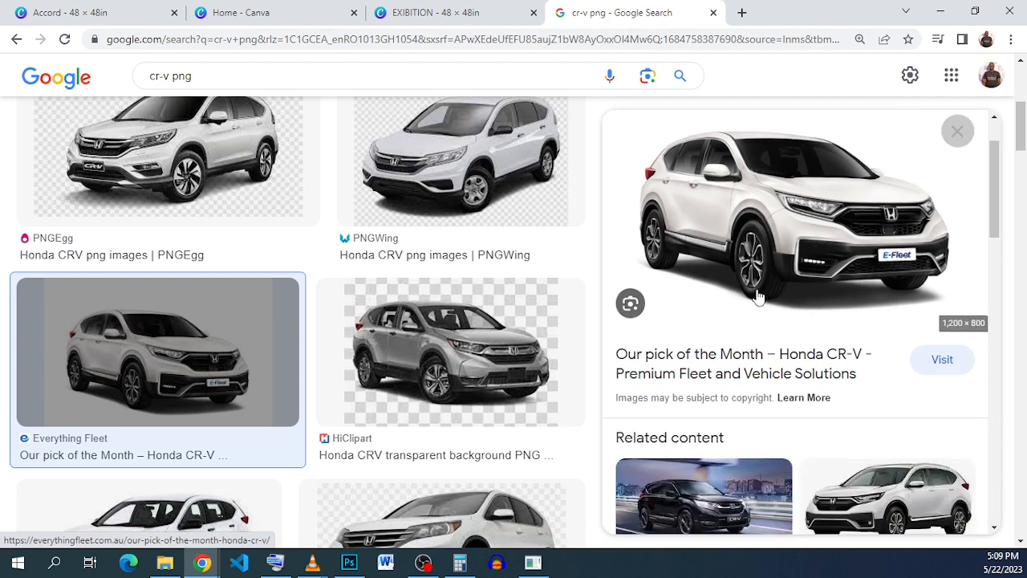
{"action": "scroll", "coordinate": [877, 273], "scroll_direction": "up", "scroll_amount": 3}
{"action": "scroll", "coordinate": [488, 271], "scroll_direction": "down", "scroll_amount": 6}
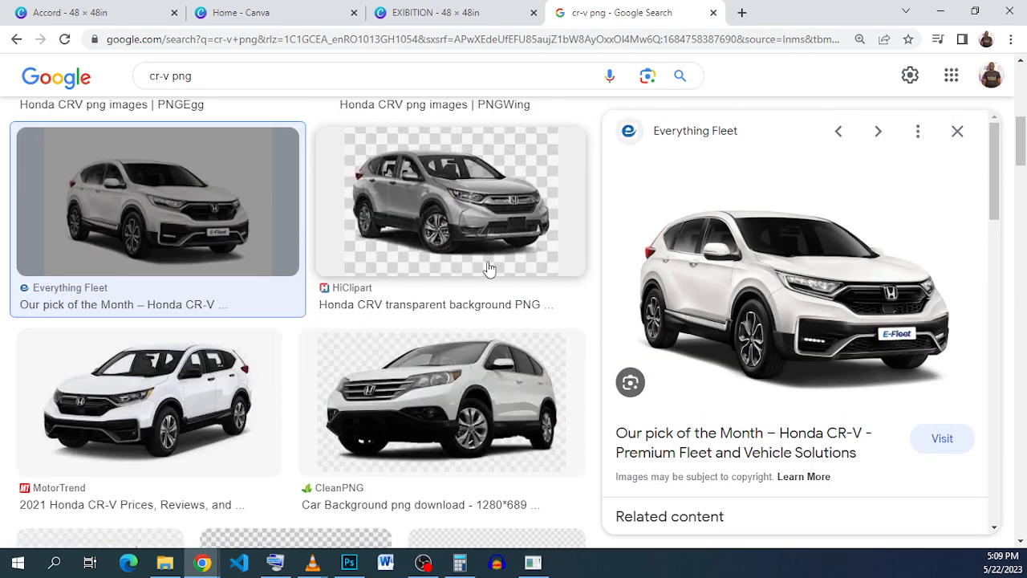
{"action": "scroll", "coordinate": [315, 276], "scroll_direction": "down", "scroll_amount": 2}
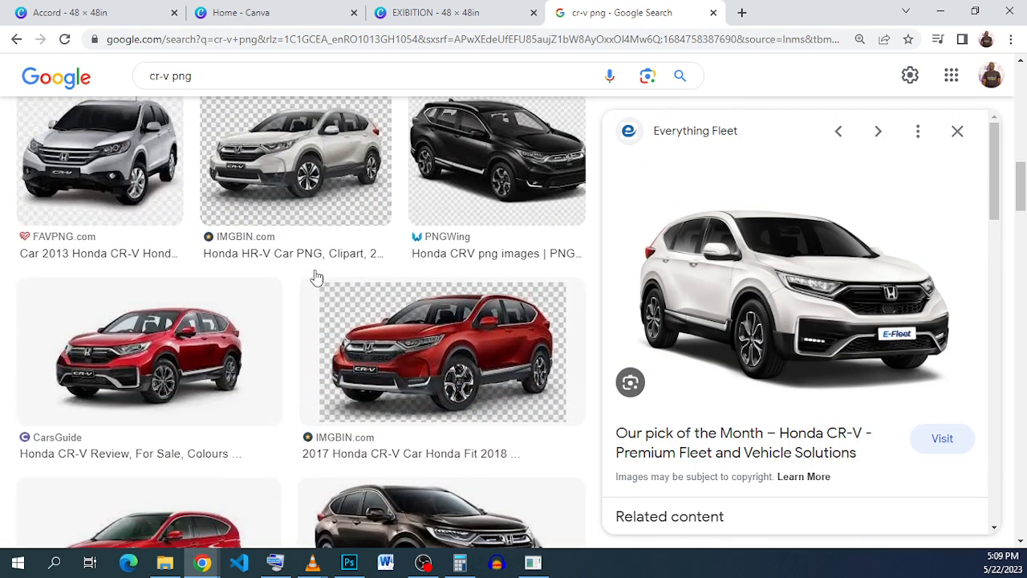
{"action": "left_click", "coordinate": [134, 374]}
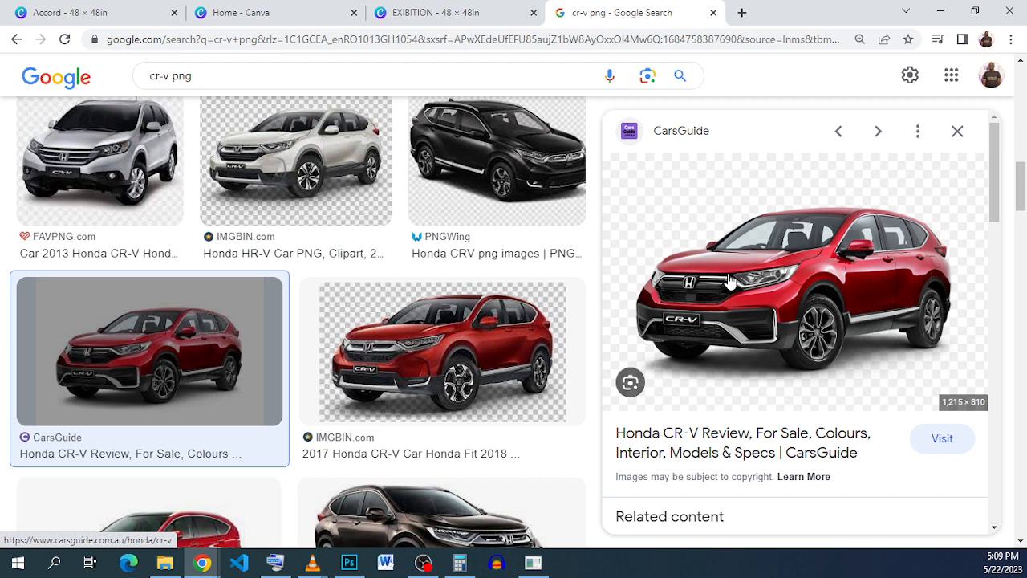
{"action": "right_click", "coordinate": [711, 254]}
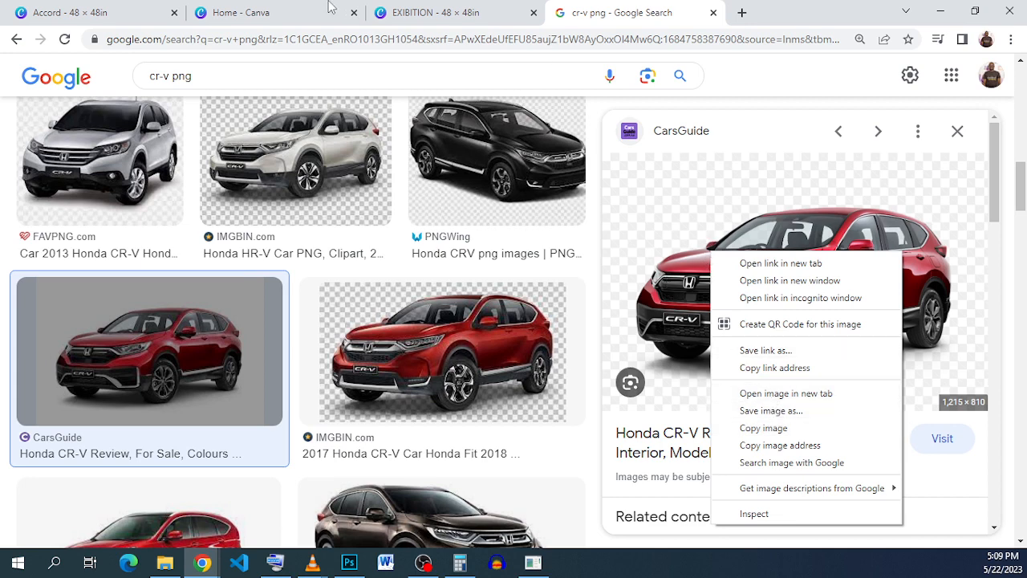
Step: Return to the EXIBITION design and add the white Honda sedan and the silver CR-V from the uploaded images to the poster
{"action": "left_click", "coordinate": [409, 10]}
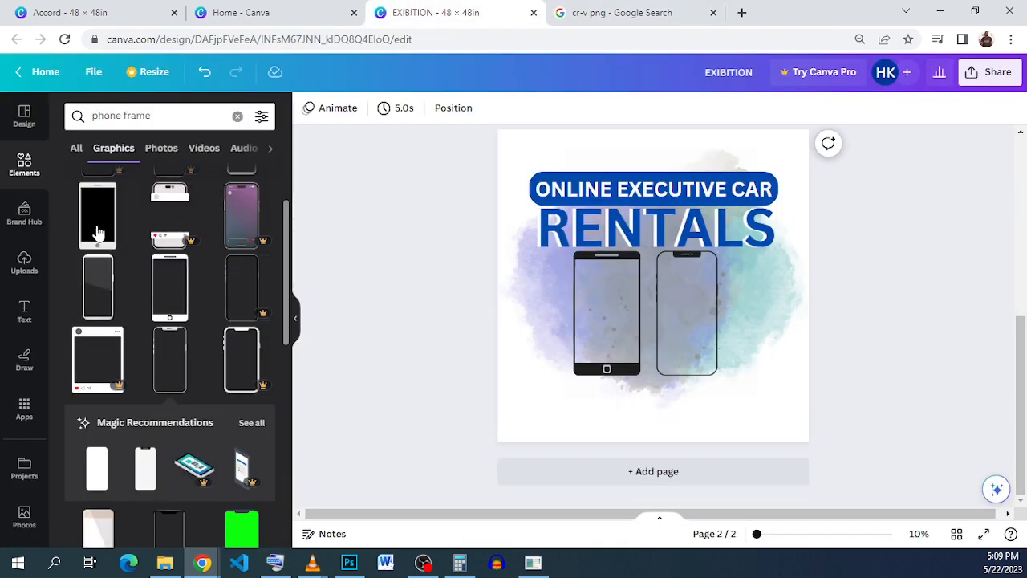
{"action": "left_click", "coordinate": [26, 275]}
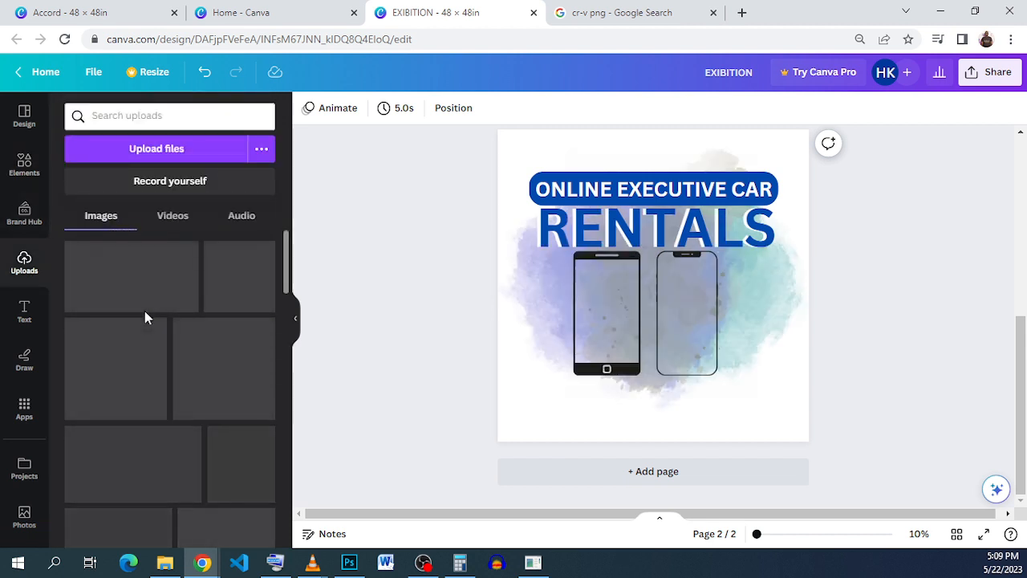
{"action": "scroll", "coordinate": [145, 318], "scroll_direction": "down", "scroll_amount": 1}
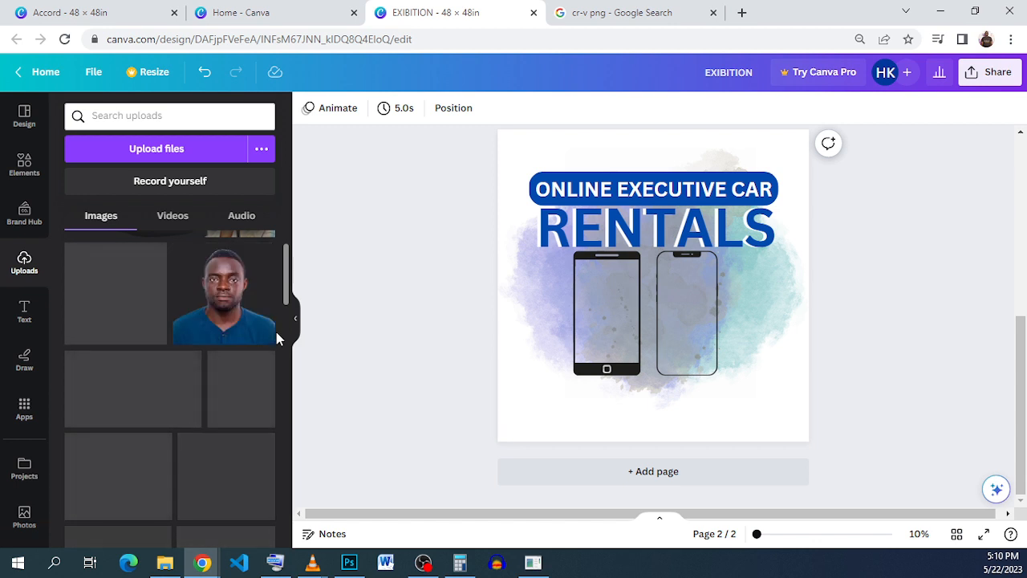
{"action": "scroll", "coordinate": [275, 317], "scroll_direction": "down", "scroll_amount": 1}
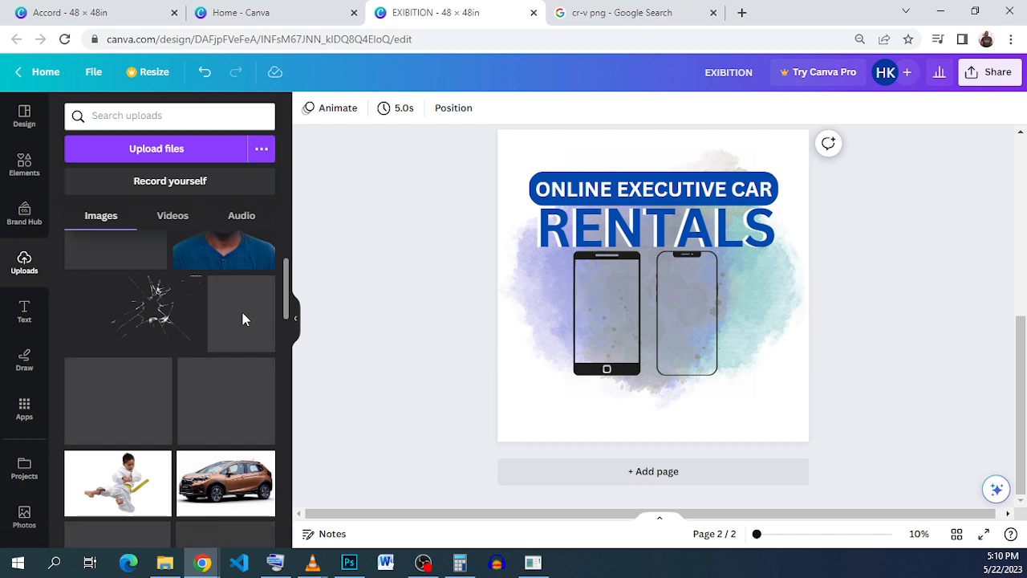
{"action": "scroll", "coordinate": [242, 312], "scroll_direction": "down", "scroll_amount": 1}
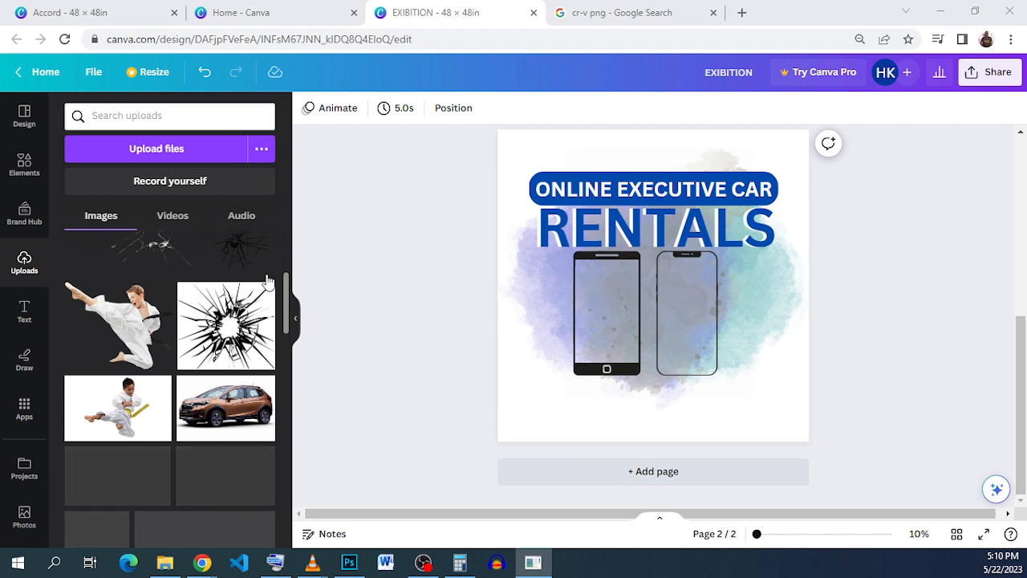
{"action": "scroll", "coordinate": [268, 280], "scroll_direction": "down", "scroll_amount": 1}
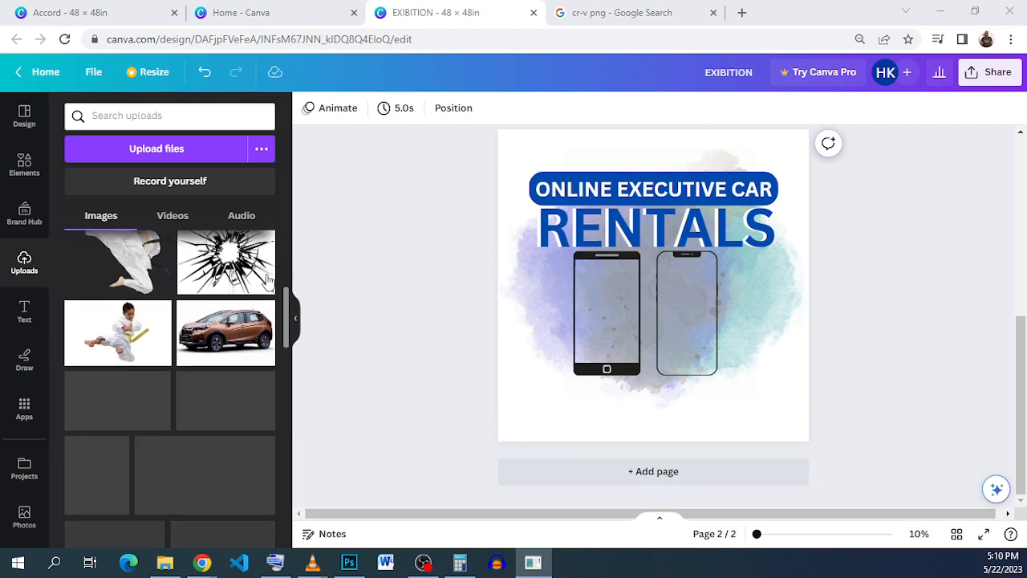
{"action": "scroll", "coordinate": [267, 280], "scroll_direction": "down", "scroll_amount": 1}
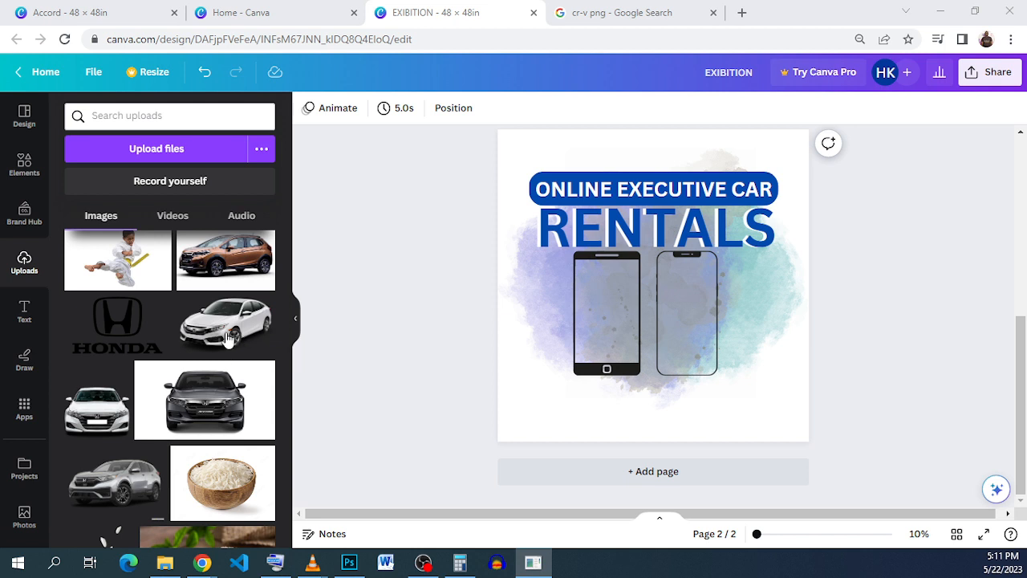
{"action": "mouse_move", "coordinate": [228, 339]}
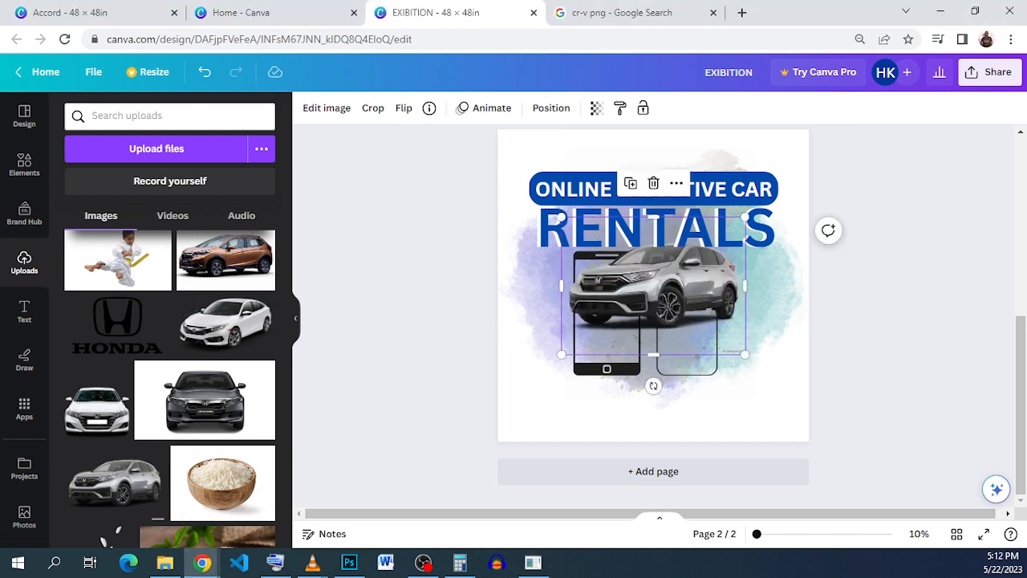
Step: Move the silver CR-V down across the lower phones, and place the white sedan, enlarged, over the phone with the home button
{"action": "left_click_drag", "start_coordinate": [643, 297], "coordinate": [667, 368]}
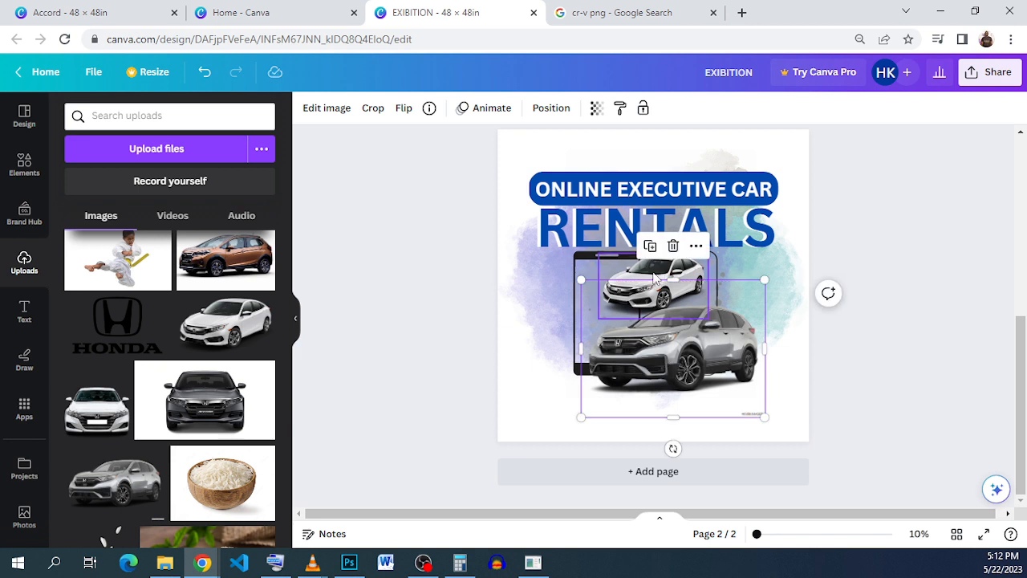
{"action": "left_click_drag", "start_coordinate": [656, 278], "coordinate": [642, 252]}
{"action": "left_click_drag", "start_coordinate": [600, 303], "coordinate": [603, 310]}
Step: Crop off the bottom strip of the silver CR-V image and flip the car horizontally
{"action": "left_click", "coordinate": [696, 343]}
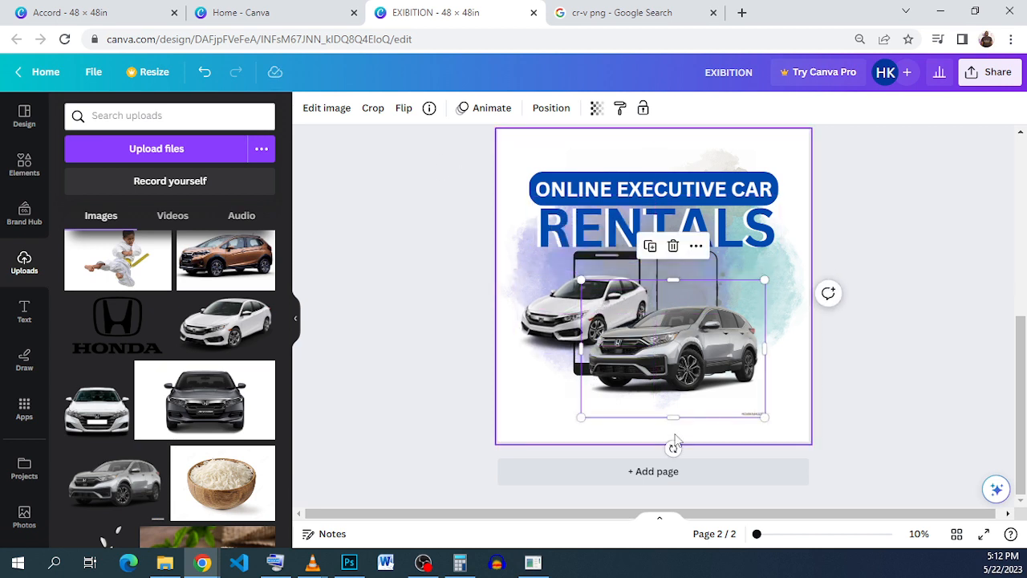
{"action": "left_click_drag", "start_coordinate": [673, 417], "coordinate": [673, 405]}
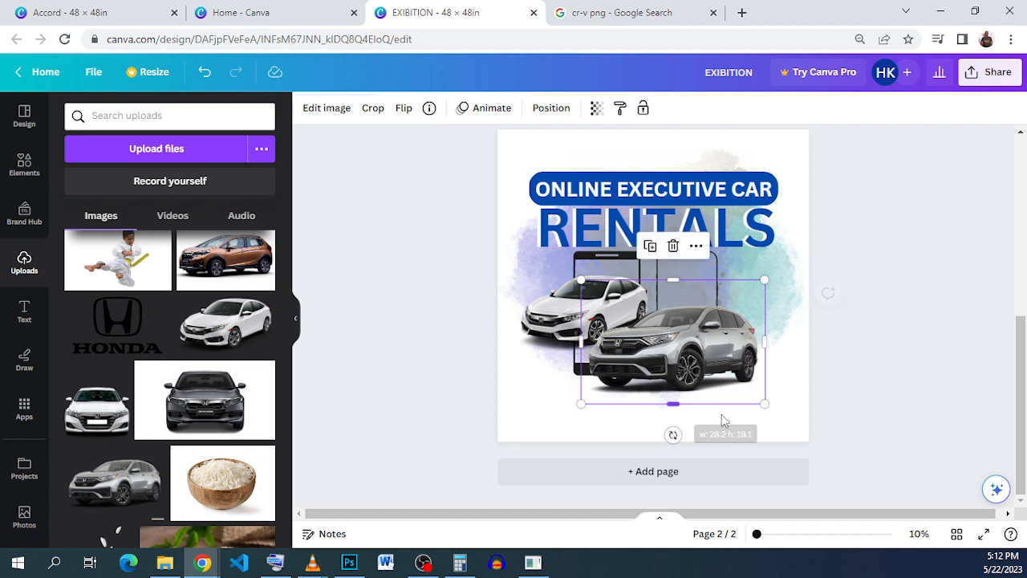
{"action": "left_click", "coordinate": [402, 107]}
{"action": "left_click", "coordinate": [429, 142]}
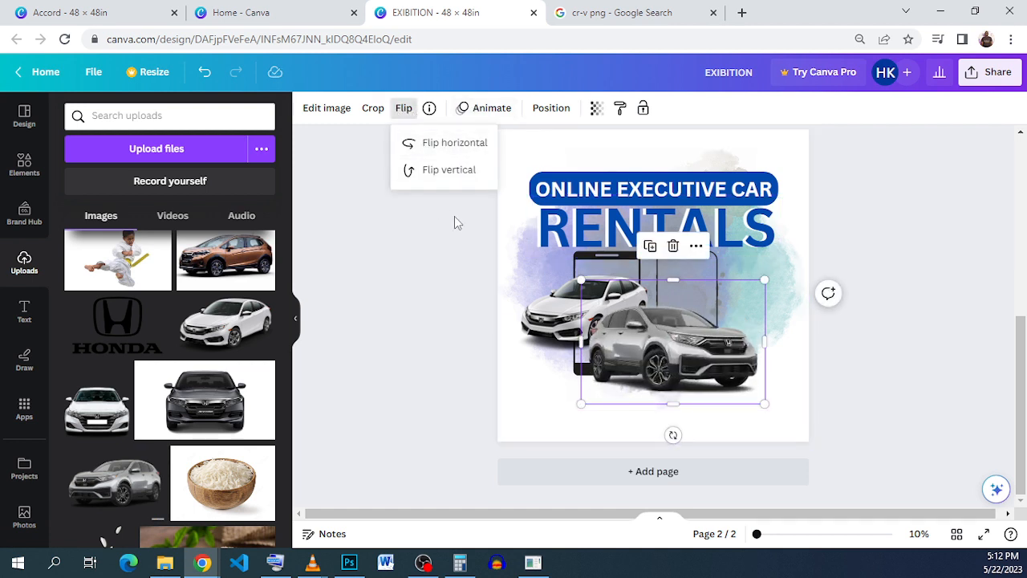
Step: Place the silver CR-V over the notched phone, and enlarge the white sedan beside it so both cars fit within the page
{"action": "left_click_drag", "start_coordinate": [684, 364], "coordinate": [761, 322]}
{"action": "left_click", "coordinate": [564, 321]}
{"action": "left_click_drag", "start_coordinate": [564, 321], "coordinate": [565, 333]}
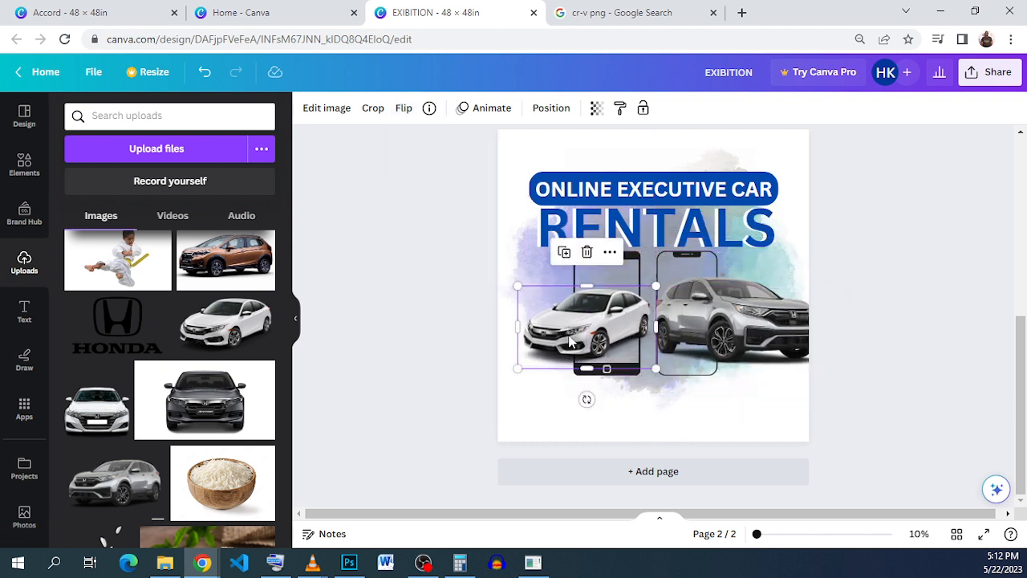
{"action": "left_click_drag", "start_coordinate": [516, 367], "coordinate": [493, 385]}
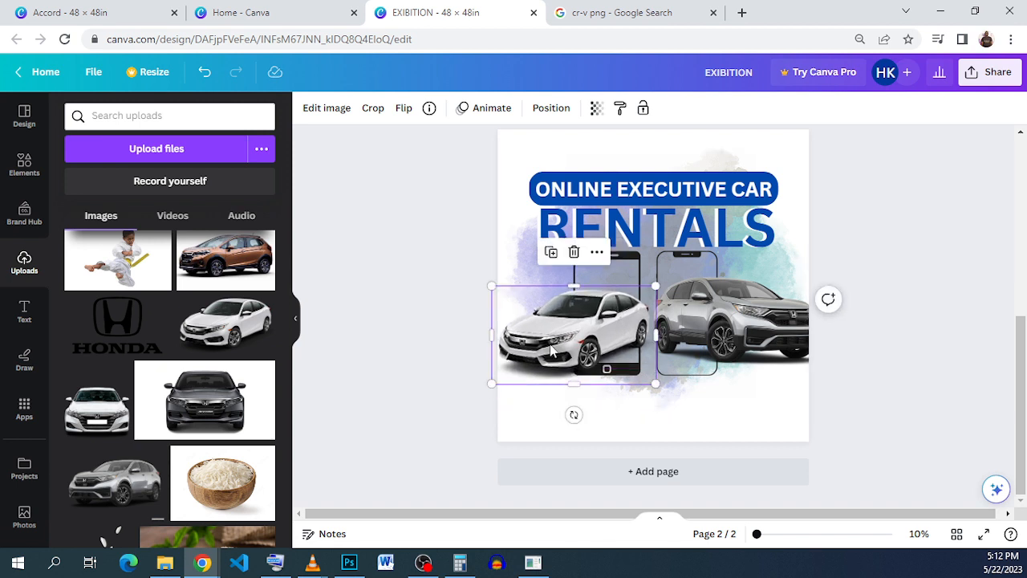
{"action": "left_click_drag", "start_coordinate": [553, 350], "coordinate": [556, 347]}
{"action": "left_click", "coordinate": [734, 333]}
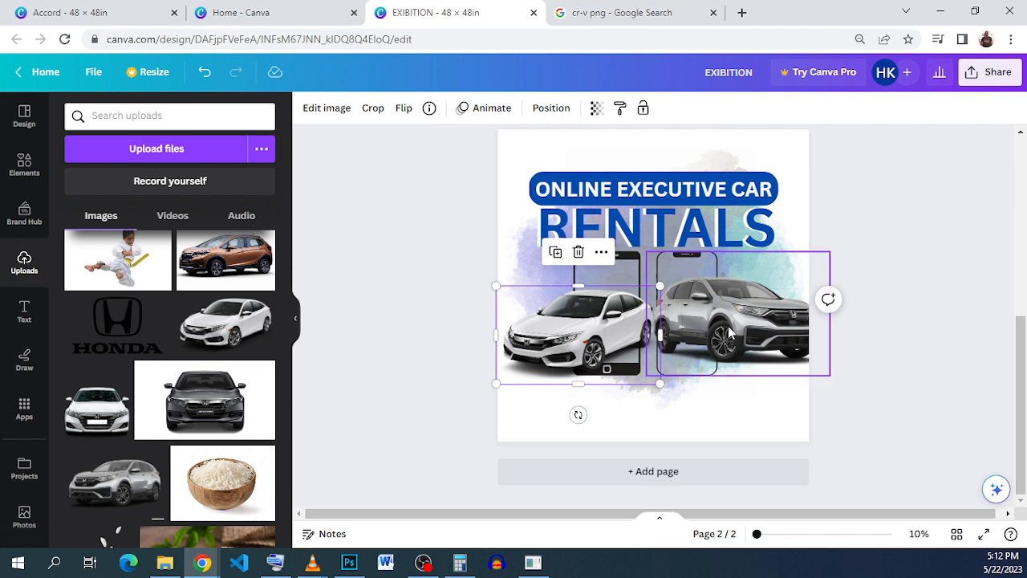
{"action": "left_click_drag", "start_coordinate": [773, 297], "coordinate": [755, 295]}
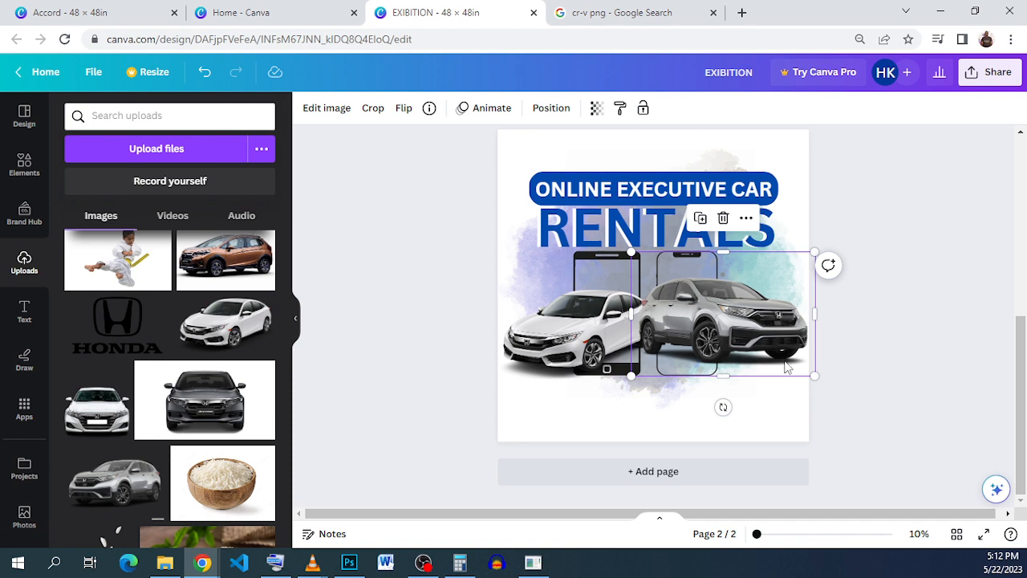
Step: Crop the rear side of the silver CR-V image so the car starts at the notched phone's inner frame edge
{"action": "scroll", "coordinate": [649, 323], "scroll_direction": "up", "scroll_amount": 3}
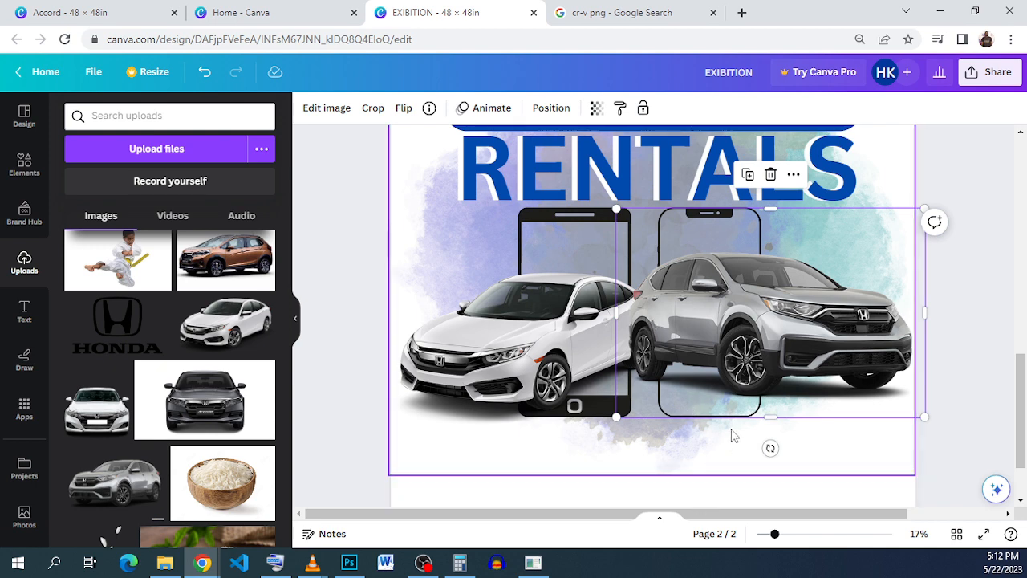
{"action": "left_click", "coordinate": [722, 466]}
{"action": "left_click", "coordinate": [760, 357]}
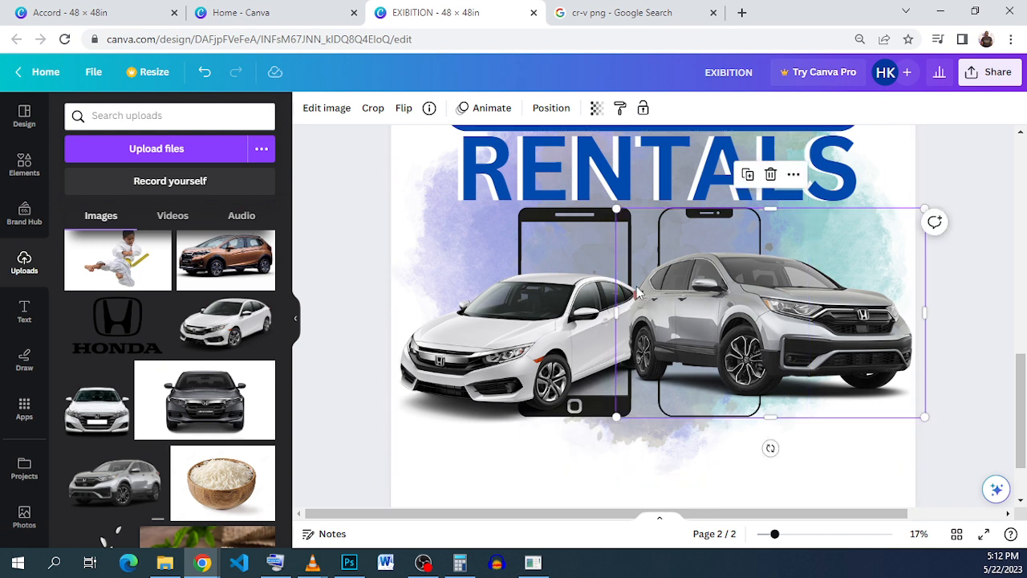
{"action": "left_click_drag", "start_coordinate": [615, 313], "coordinate": [660, 309]}
{"action": "scroll", "coordinate": [660, 310], "scroll_direction": "up", "scroll_amount": 5}
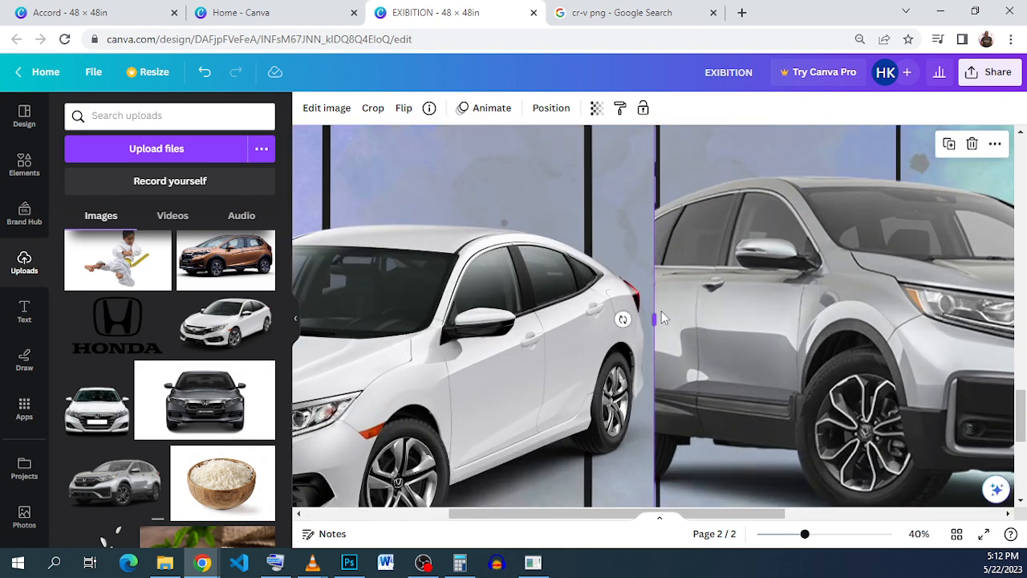
{"action": "left_click_drag", "start_coordinate": [661, 310], "coordinate": [665, 310]}
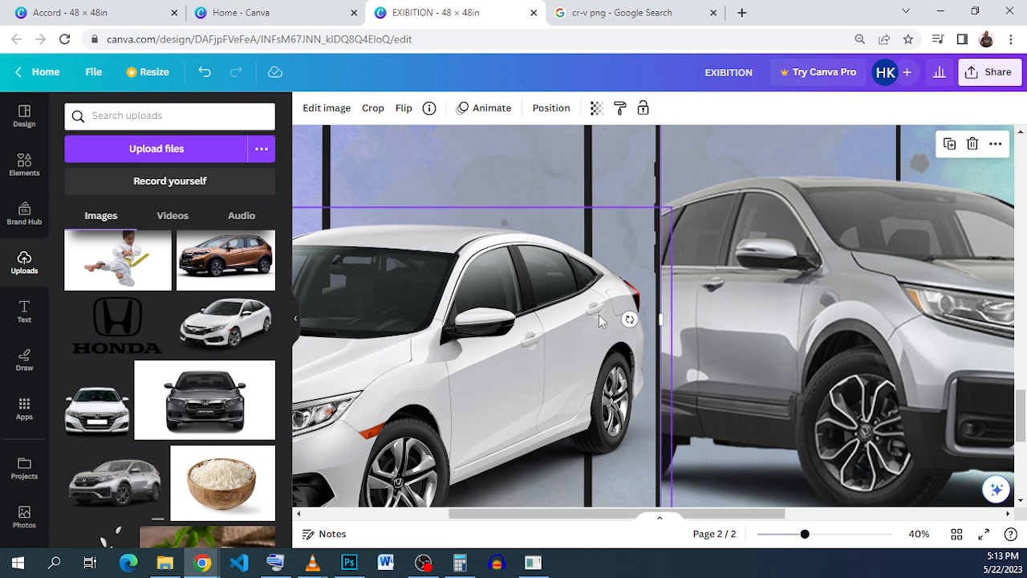
Step: Crop the rear of the white sedan image so the car ends at the frame edge of the phone with the home button
{"action": "left_click", "coordinate": [562, 333]}
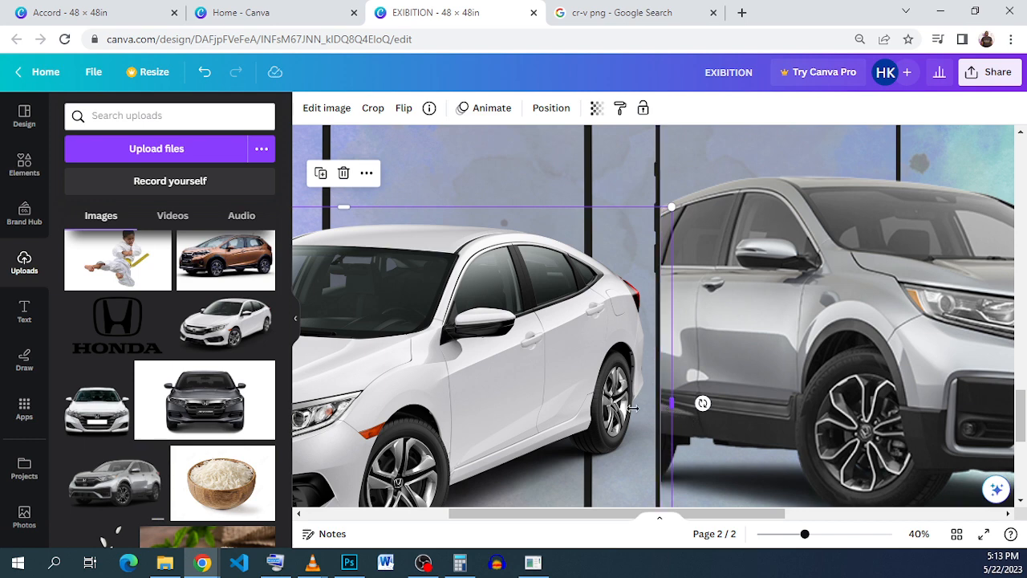
{"action": "left_click_drag", "start_coordinate": [633, 408], "coordinate": [584, 404]}
{"action": "left_click", "coordinate": [611, 396]}
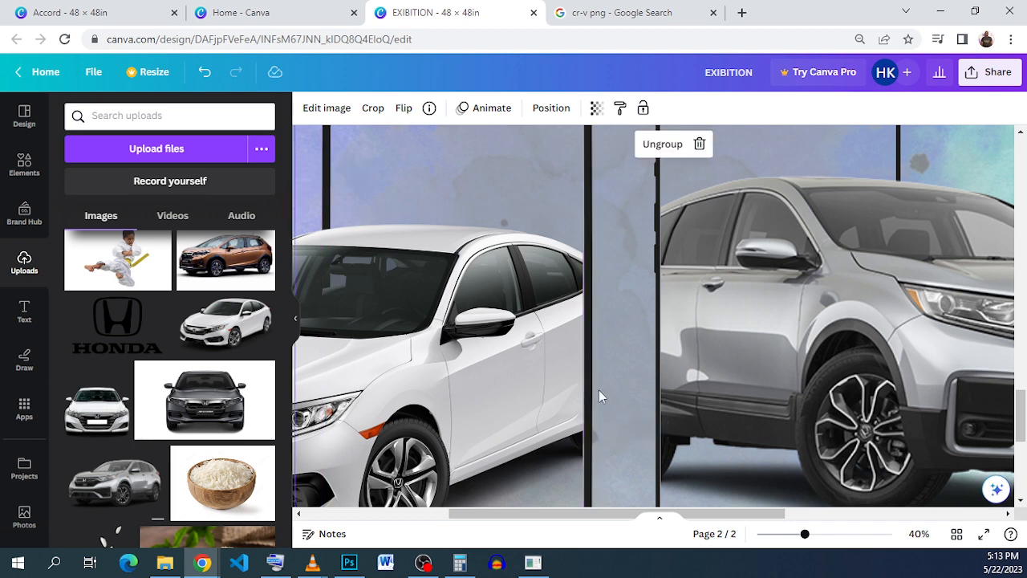
{"action": "scroll", "coordinate": [572, 371], "scroll_direction": "down", "scroll_amount": 4}
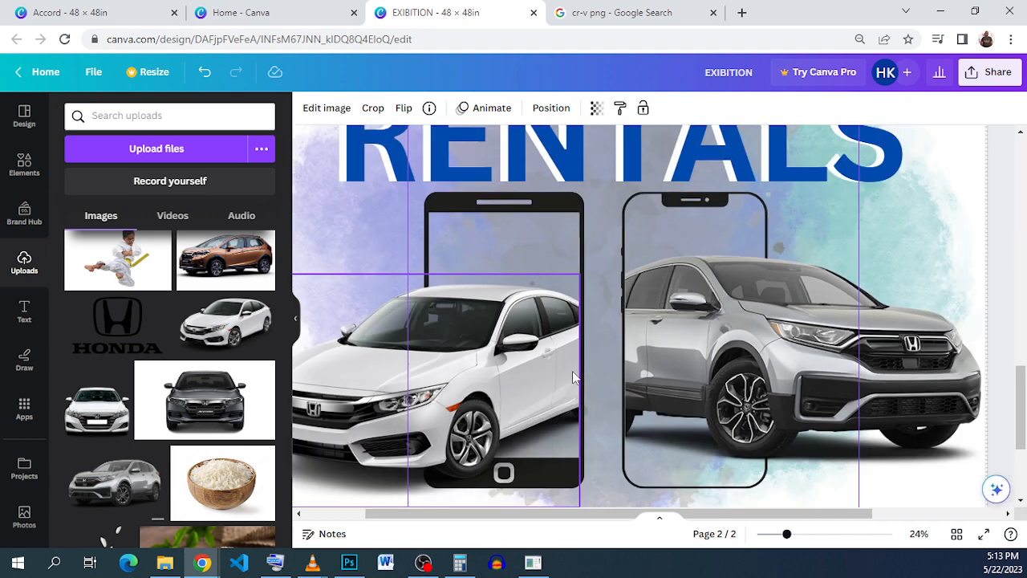
{"action": "scroll", "coordinate": [618, 370], "scroll_direction": "down", "scroll_amount": 1}
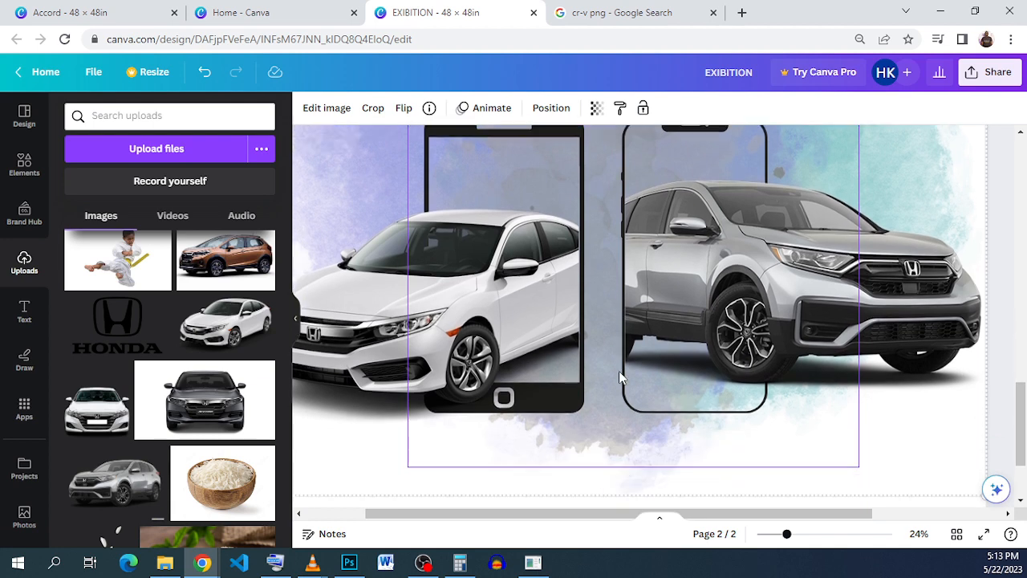
Step: Add the white-and-black shattered-glass image from the uploads to the poster and move it over the notched phone and silver CR-V
{"action": "scroll", "coordinate": [619, 371], "scroll_direction": "up", "scroll_amount": 1}
{"action": "scroll", "coordinate": [140, 271], "scroll_direction": "up", "scroll_amount": 1}
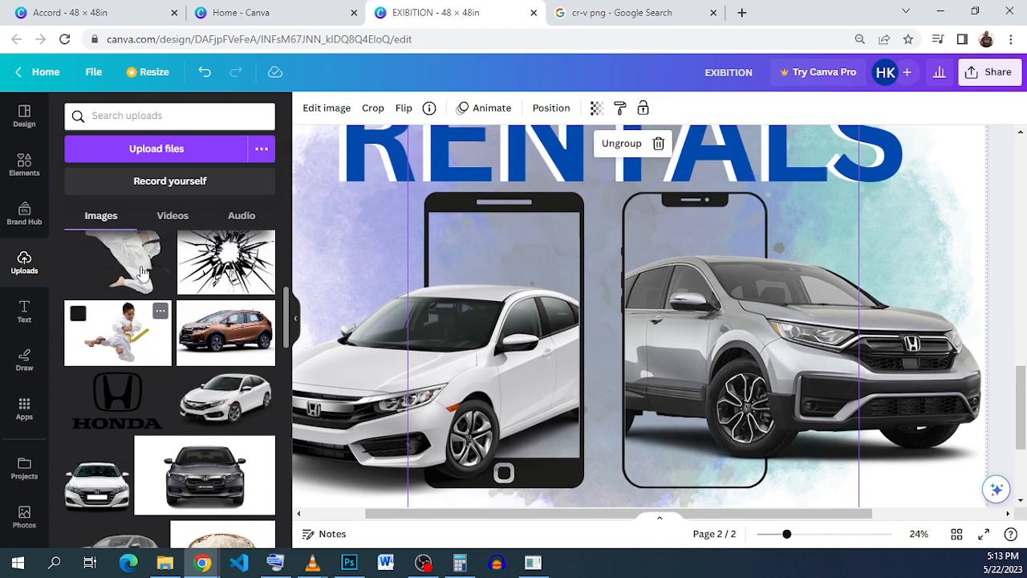
{"action": "scroll", "coordinate": [191, 375], "scroll_direction": "up", "scroll_amount": 1}
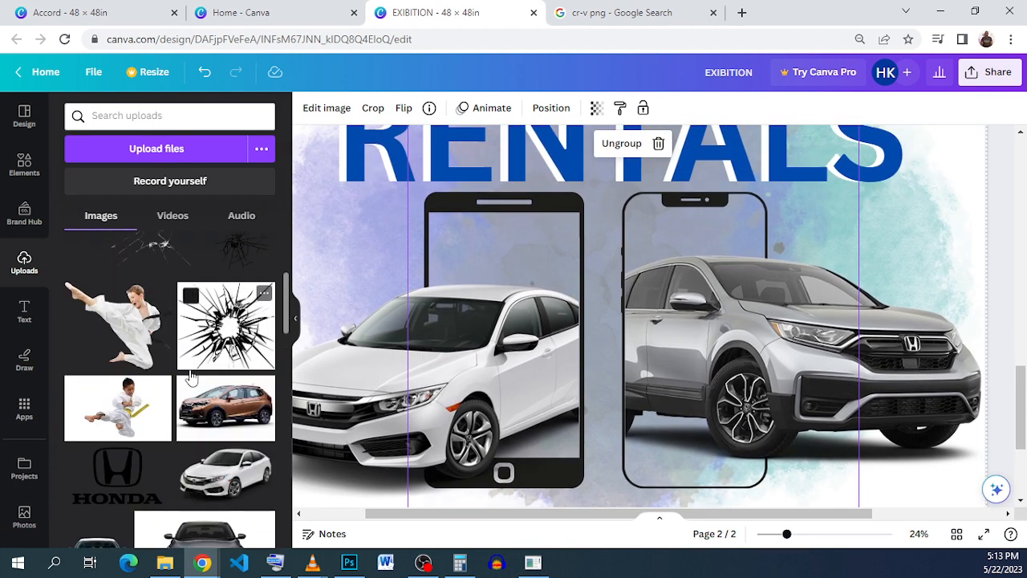
{"action": "scroll", "coordinate": [191, 375], "scroll_direction": "up", "scroll_amount": 1}
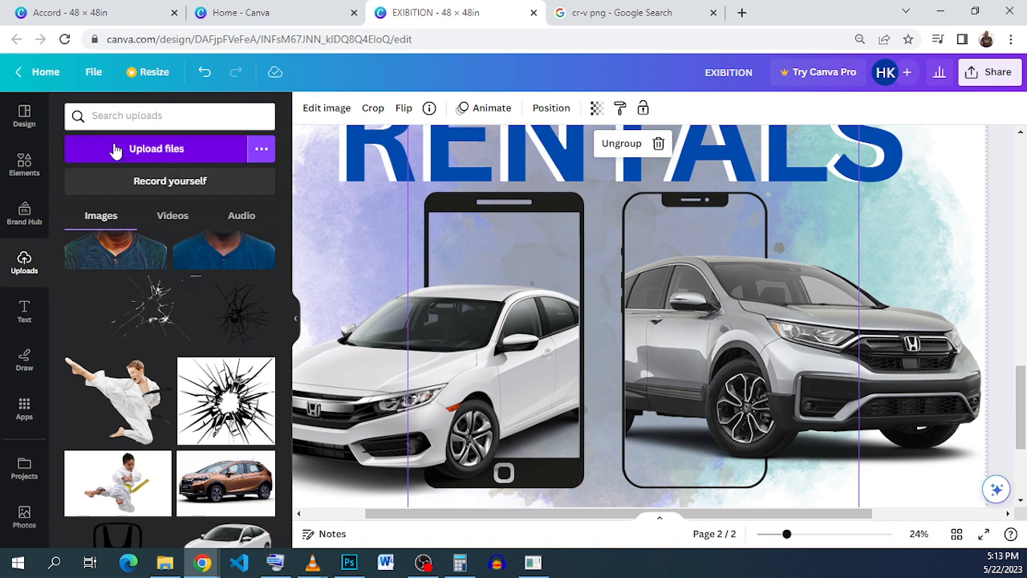
{"action": "left_click", "coordinate": [128, 319]}
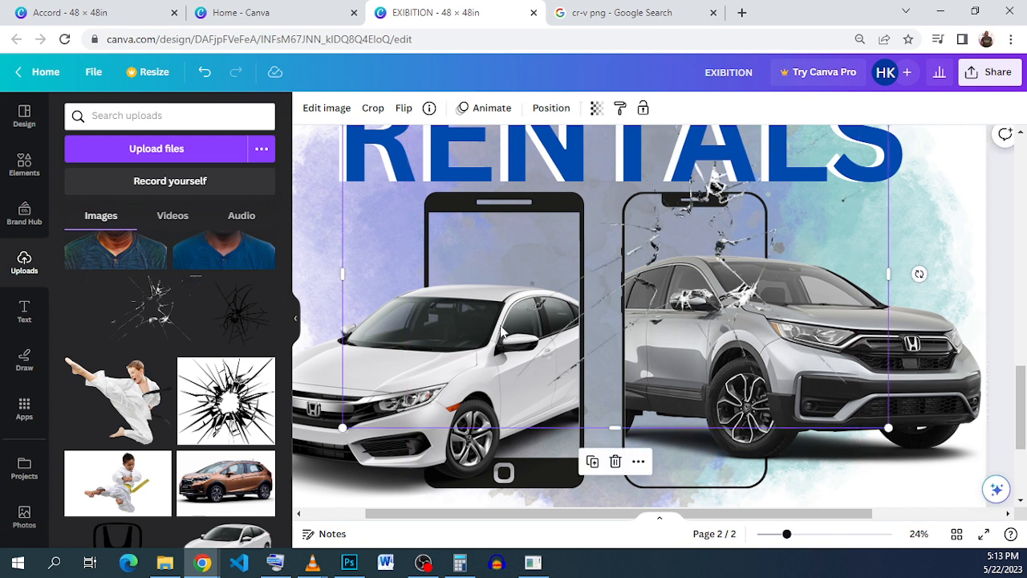
{"action": "left_click_drag", "start_coordinate": [676, 255], "coordinate": [602, 294]}
{"action": "left_click_drag", "start_coordinate": [447, 337], "coordinate": [535, 343]}
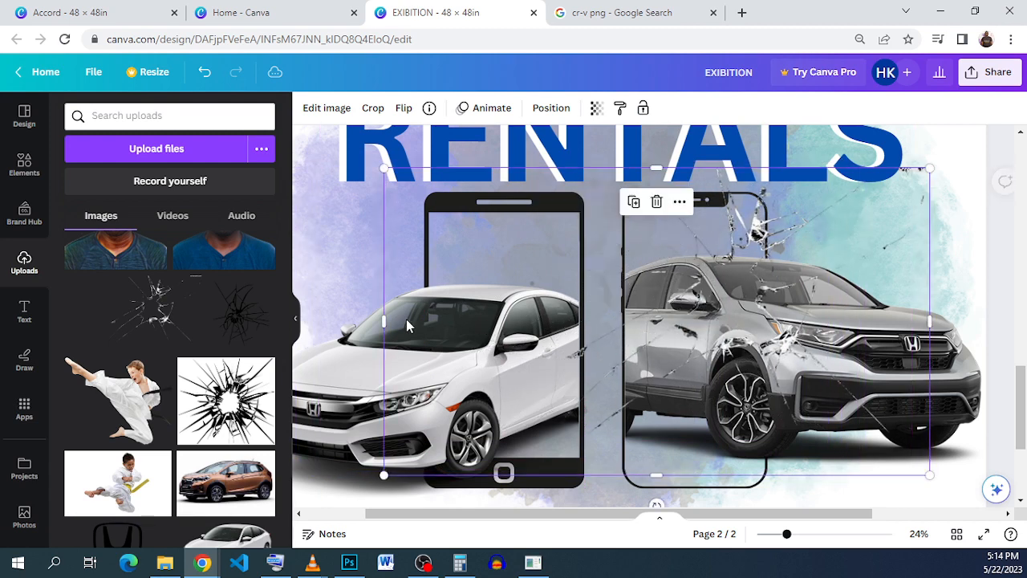
Step: Crop both sides of the shattered-glass image to a narrow vertical strip over the rear part of the CR-V inside the notched phone
{"action": "left_click_drag", "start_coordinate": [378, 317], "coordinate": [516, 317]}
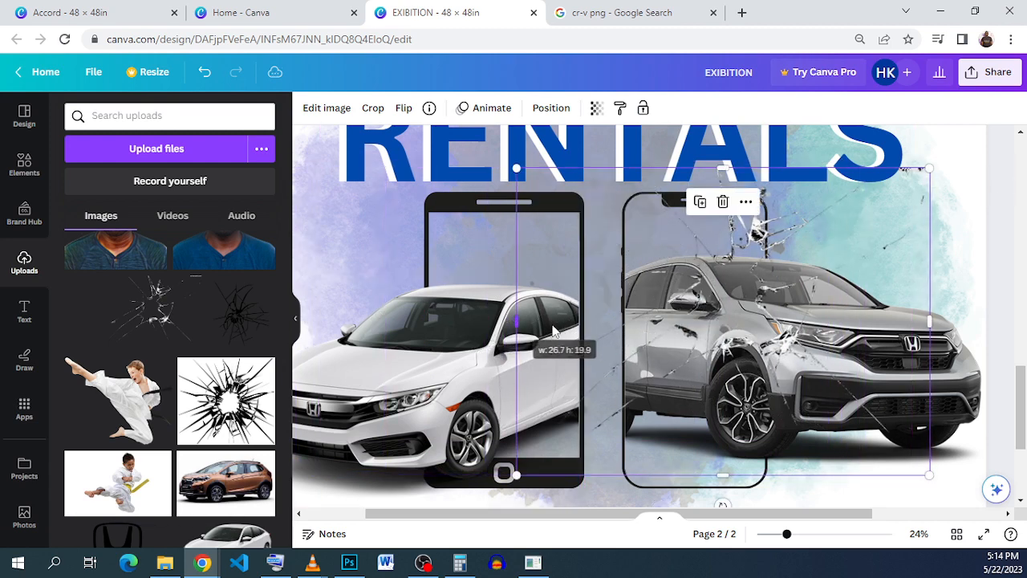
{"action": "mouse_move", "coordinate": [668, 310]}
{"action": "left_mouse_down"}
{"action": "mouse_move", "coordinate": [610, 312]}
{"action": "mouse_move", "coordinate": [666, 298]}
{"action": "left_mouse_up"}
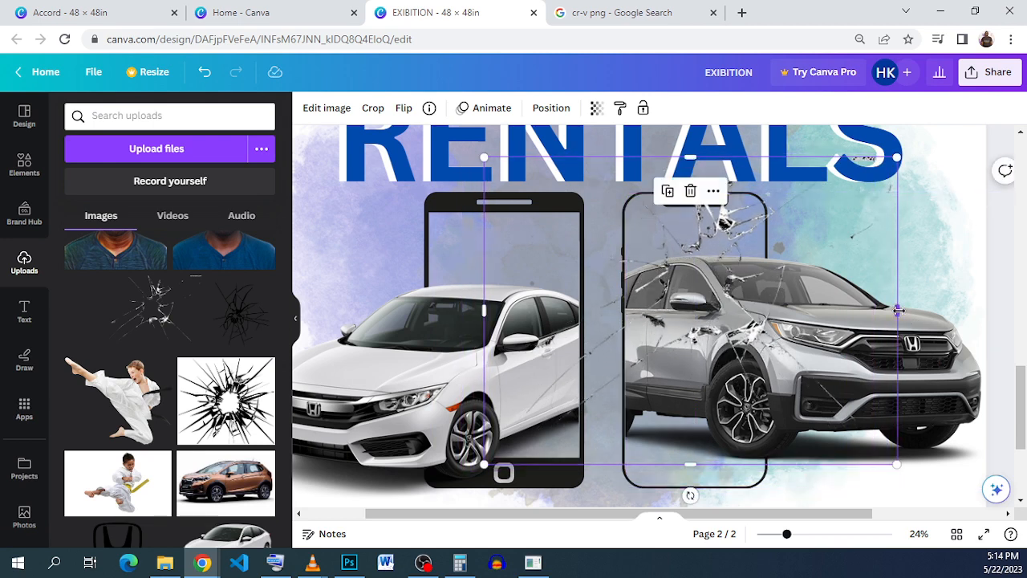
{"action": "left_click_drag", "start_coordinate": [900, 310], "coordinate": [714, 332]}
{"action": "left_click_drag", "start_coordinate": [544, 312], "coordinate": [627, 314]}
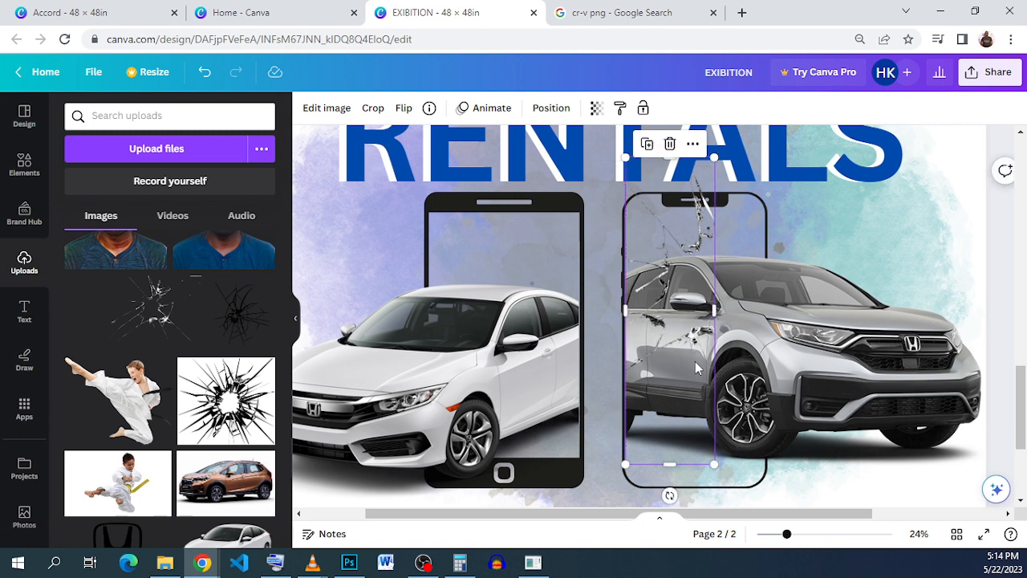
Step: Duplicate the crack strip, tilt the copy by about -1°, and trim and fit it inside the lower part of the notched phone's frame
{"action": "left_click", "coordinate": [648, 146]}
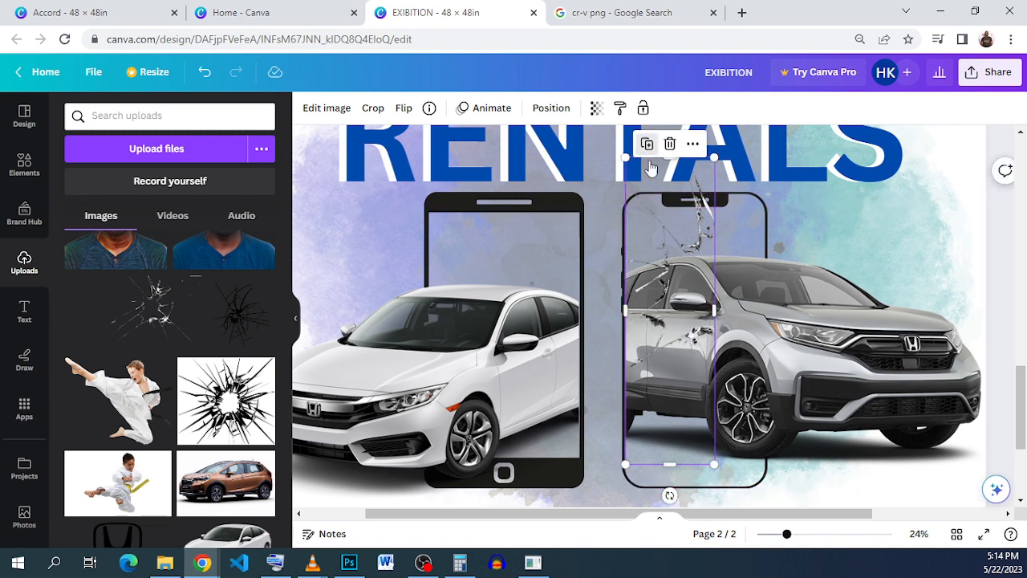
{"action": "left_click_drag", "start_coordinate": [672, 265], "coordinate": [651, 331]}
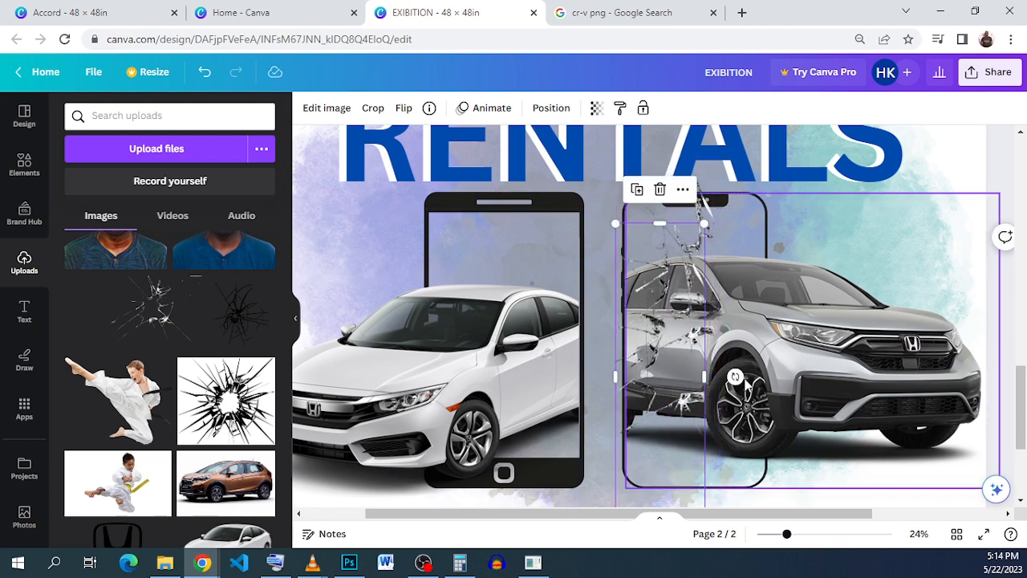
{"action": "left_click_drag", "start_coordinate": [736, 376], "coordinate": [772, 373]}
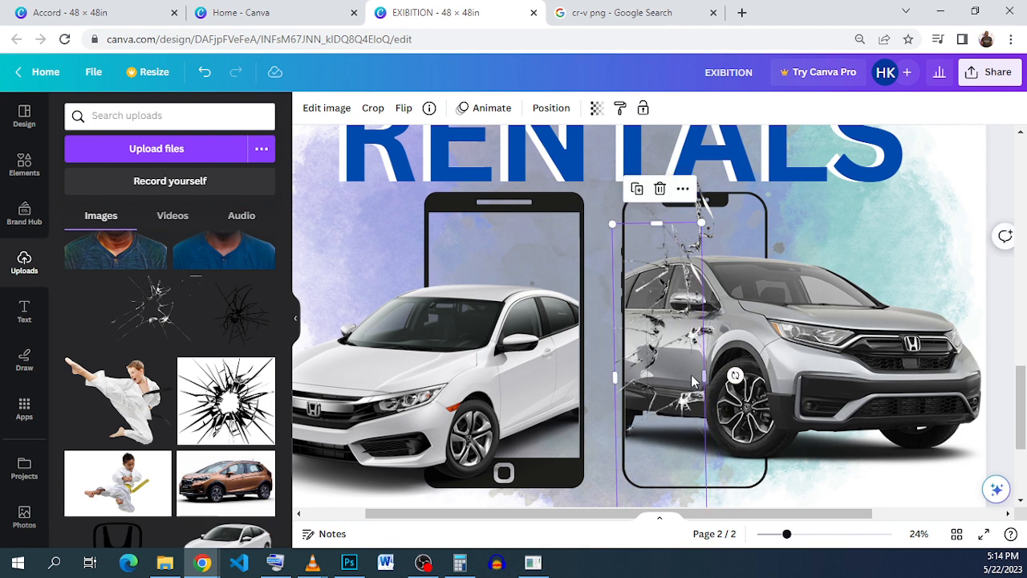
{"action": "mouse_move", "coordinate": [678, 385]}
{"action": "left_mouse_down"}
{"action": "mouse_move", "coordinate": [687, 392]}
{"action": "mouse_move", "coordinate": [691, 375]}
{"action": "left_mouse_up"}
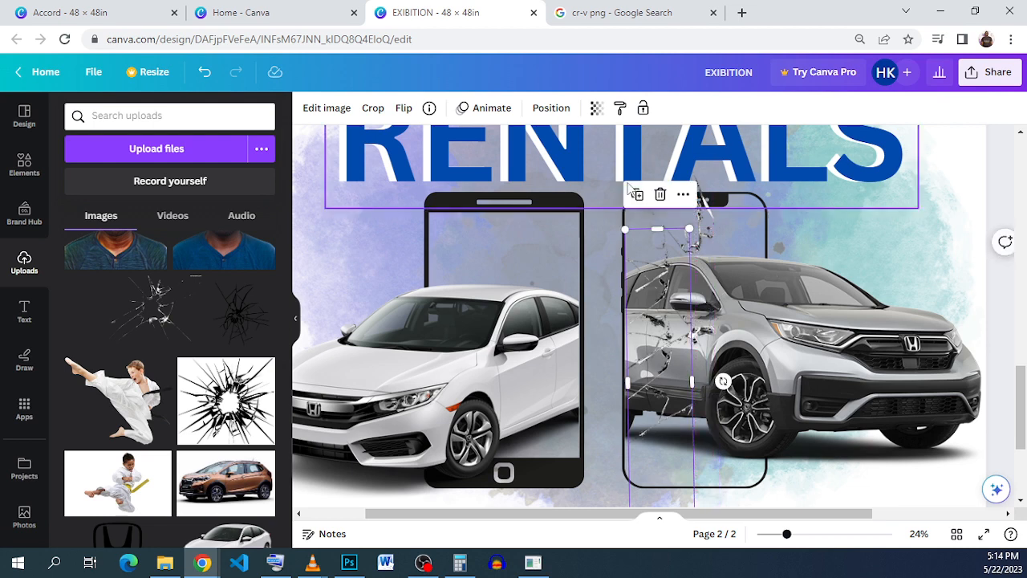
{"action": "left_click_drag", "start_coordinate": [670, 308], "coordinate": [669, 281]}
{"action": "scroll", "coordinate": [678, 393], "scroll_direction": "down", "scroll_amount": 2}
{"action": "scroll", "coordinate": [683, 427], "scroll_direction": "down", "scroll_amount": 3}
{"action": "scroll", "coordinate": [666, 297], "scroll_direction": "up", "scroll_amount": 4}
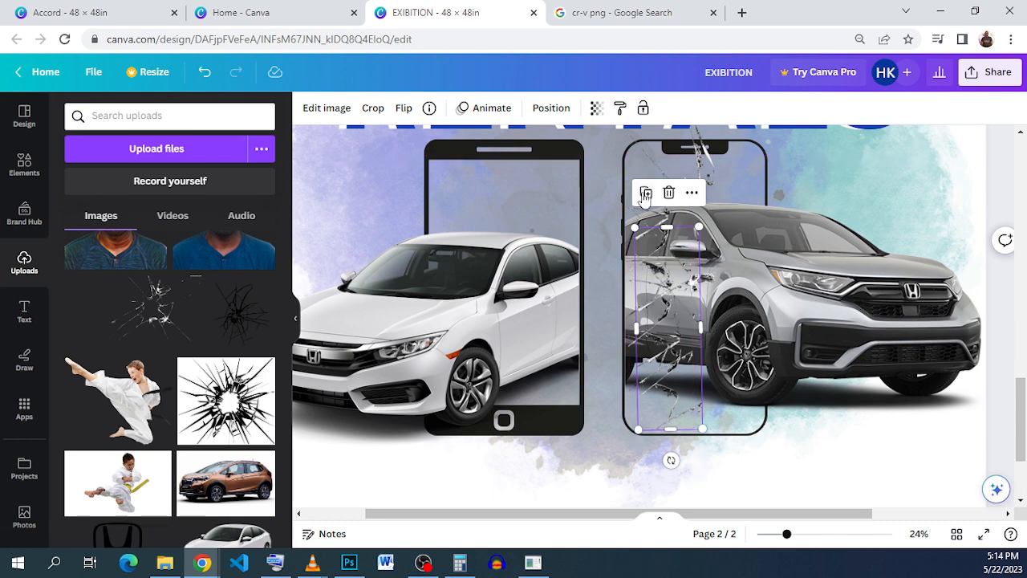
Step: Duplicate the lower crack strip, place the copy beside the first one at the notched phone's upper far edge, and flip it horizontally
{"action": "left_click_drag", "start_coordinate": [651, 277], "coordinate": [717, 247]}
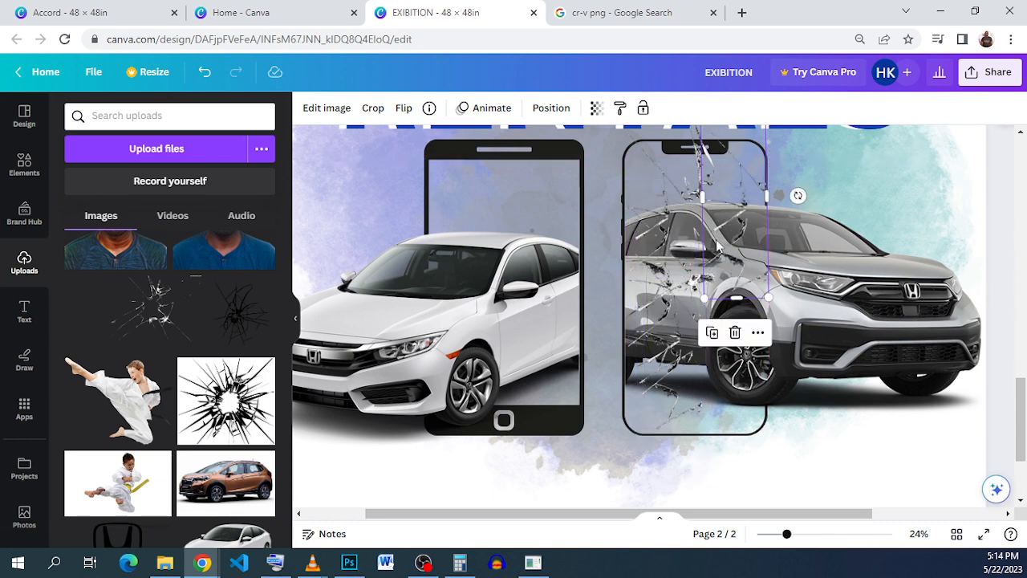
{"action": "left_click", "coordinate": [404, 107]}
{"action": "left_click", "coordinate": [437, 144]}
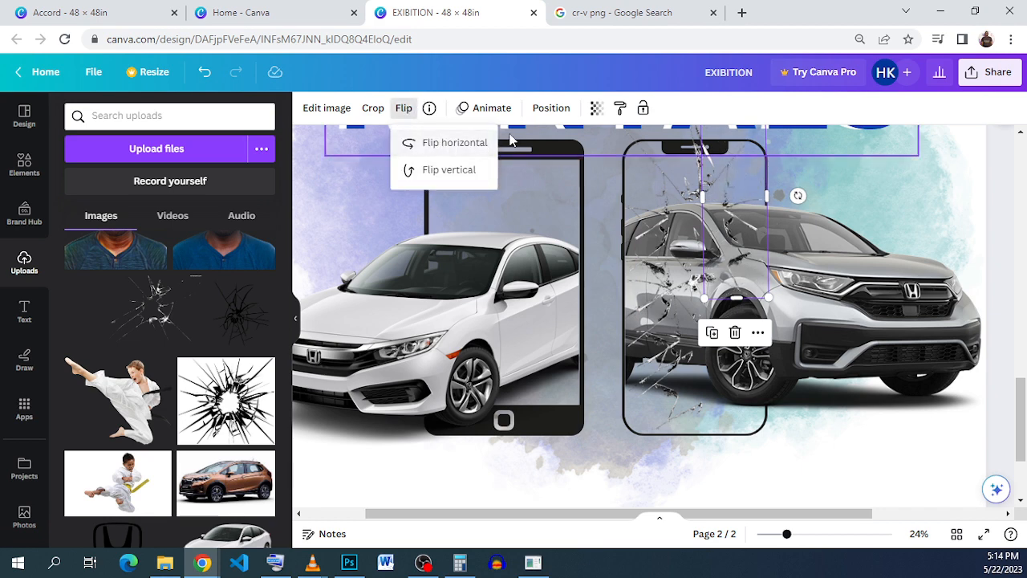
{"action": "left_click_drag", "start_coordinate": [732, 255], "coordinate": [743, 238]}
{"action": "scroll", "coordinate": [714, 257], "scroll_direction": "up", "scroll_amount": 1}
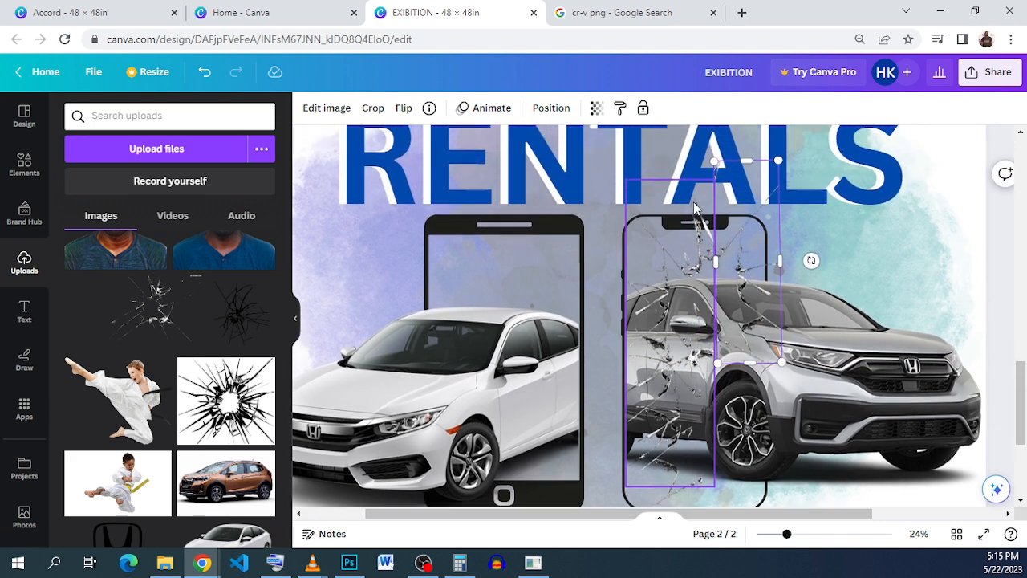
Step: Crop the top of the original crack strip so it starts just below the notch of the phone
{"action": "left_click", "coordinate": [683, 275]}
{"action": "left_click", "coordinate": [703, 233]}
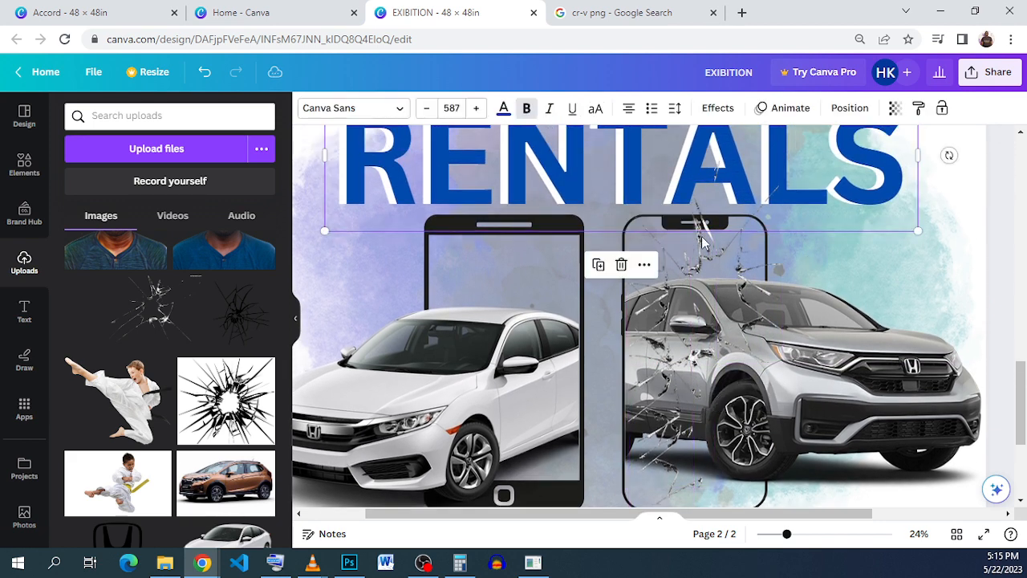
{"action": "left_click", "coordinate": [703, 251]}
{"action": "left_click_drag", "start_coordinate": [667, 181], "coordinate": [676, 232]}
Step: Enlarge and widen the flipped crack strip to 5.94 × 15.65 in, and send it backward behind the silver CR-V
{"action": "left_click", "coordinate": [754, 258]}
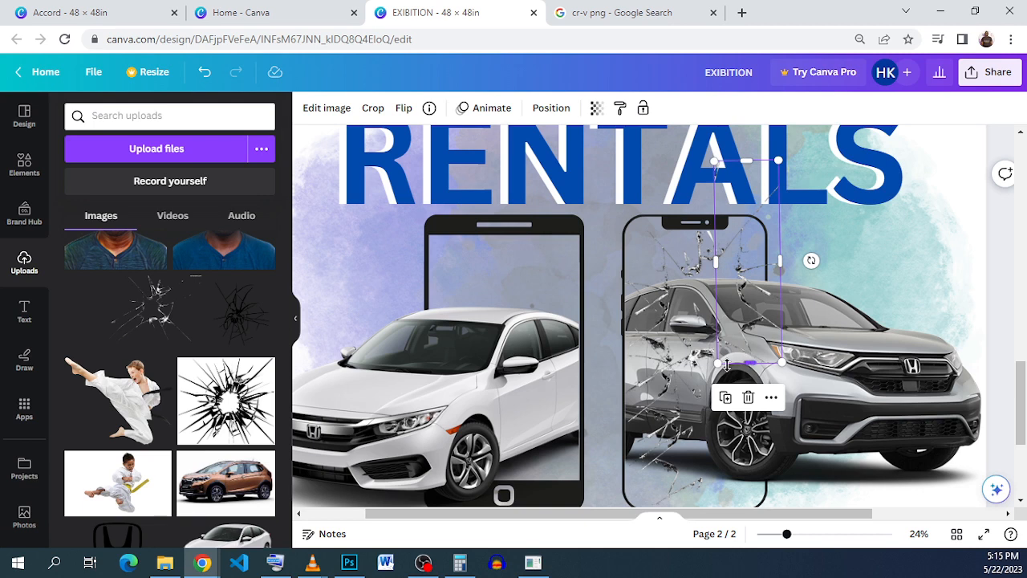
{"action": "left_click_drag", "start_coordinate": [717, 363], "coordinate": [704, 404]}
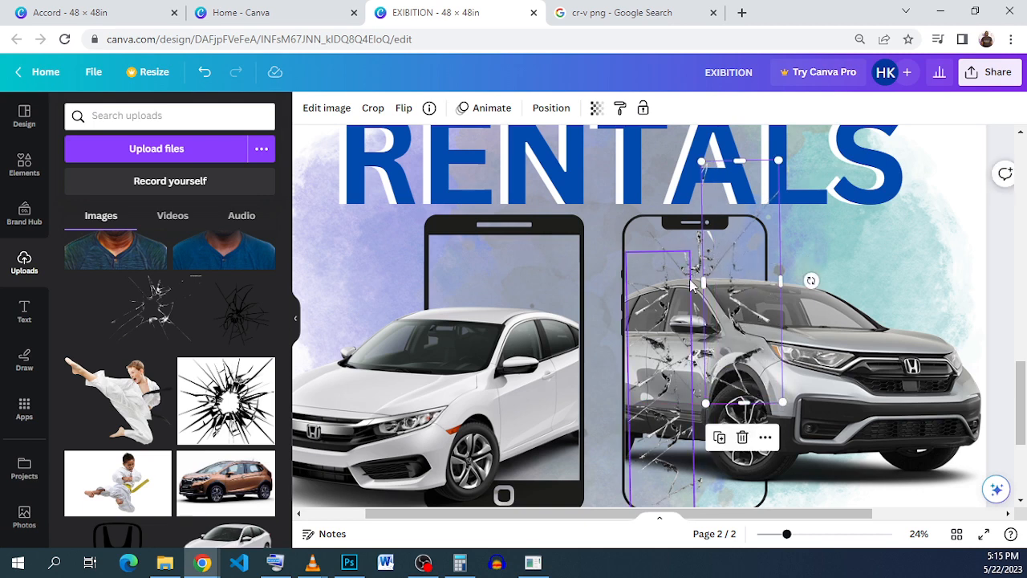
{"action": "mouse_move", "coordinate": [705, 278]}
{"action": "left_mouse_down"}
{"action": "mouse_move", "coordinate": [664, 277]}
{"action": "mouse_move", "coordinate": [690, 274]}
{"action": "left_mouse_up"}
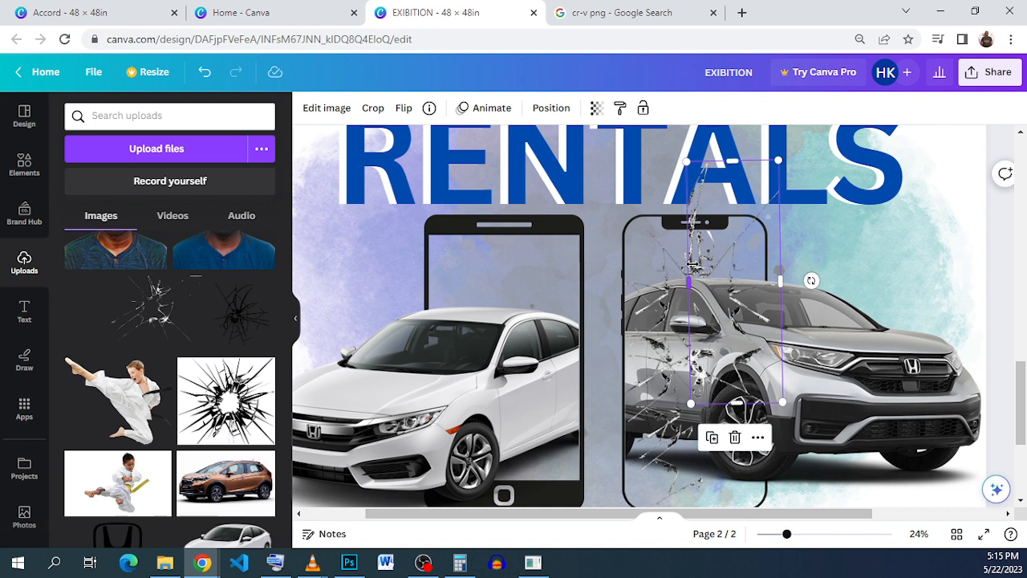
{"action": "left_click", "coordinate": [552, 108]}
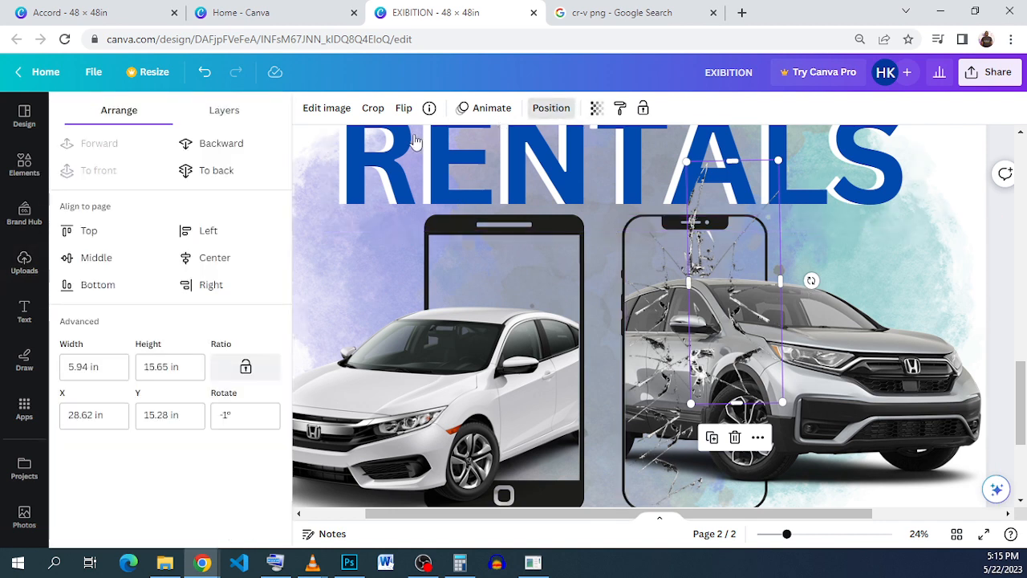
{"action": "left_click", "coordinate": [233, 153]}
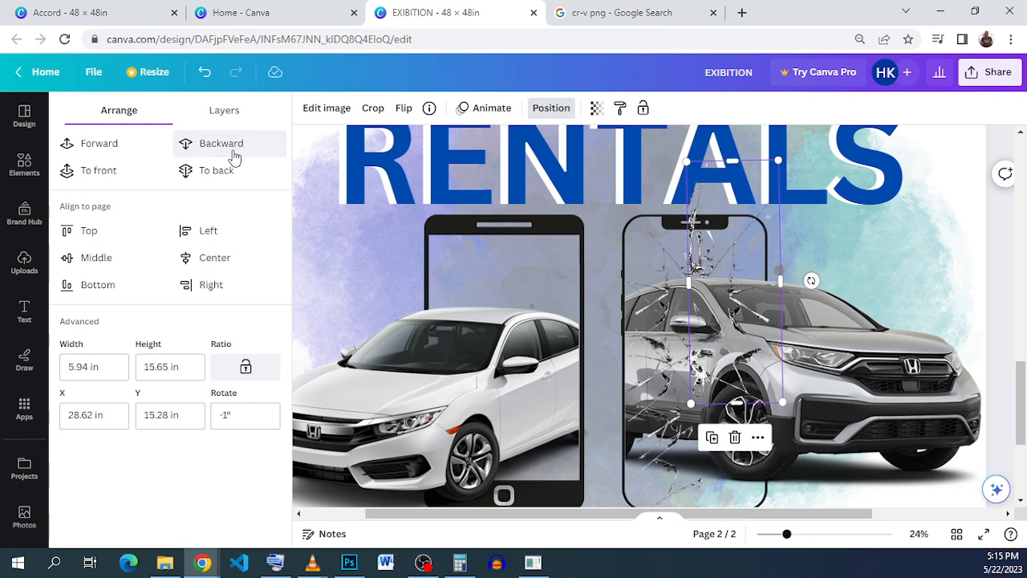
{"action": "left_click", "coordinate": [233, 155]}
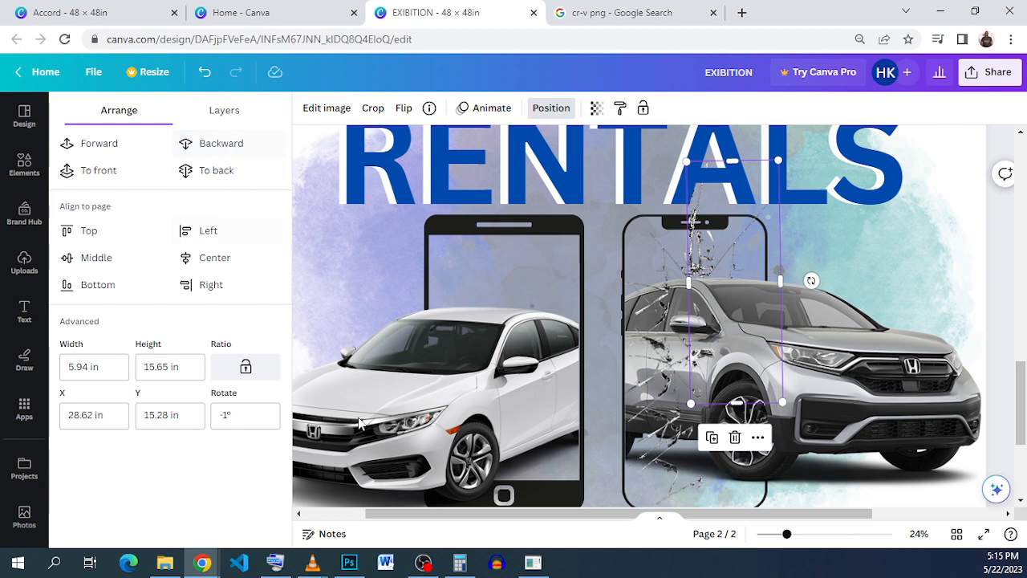
Step: Duplicate the flipped crack strip, move the copy down to X 27.72 in, Y 22.54 in, and send it backward behind the CR-V
{"action": "left_click", "coordinate": [713, 440]}
{"action": "scroll", "coordinate": [720, 338], "scroll_direction": "down", "scroll_amount": 2}
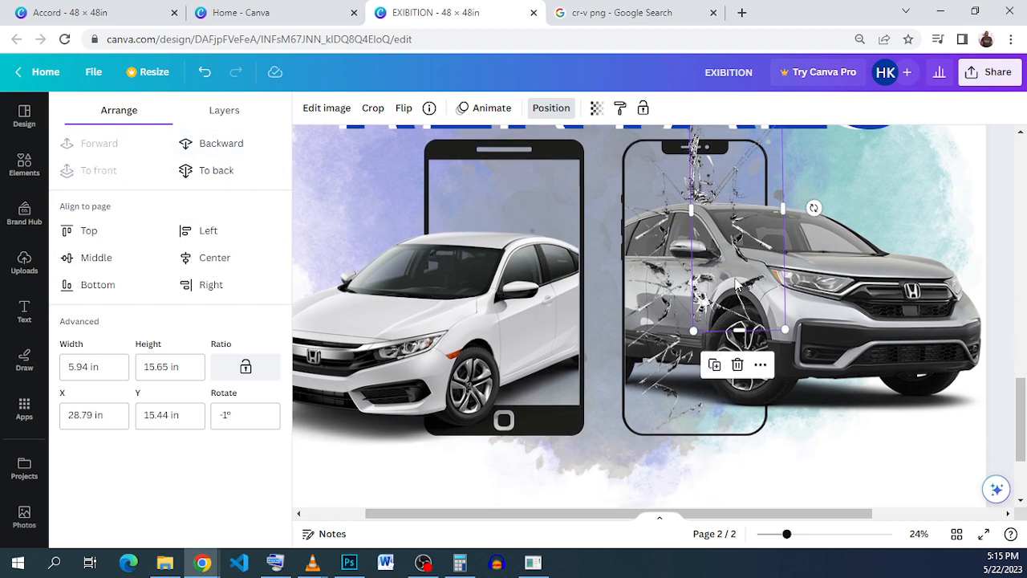
{"action": "left_click_drag", "start_coordinate": [737, 285], "coordinate": [721, 388]}
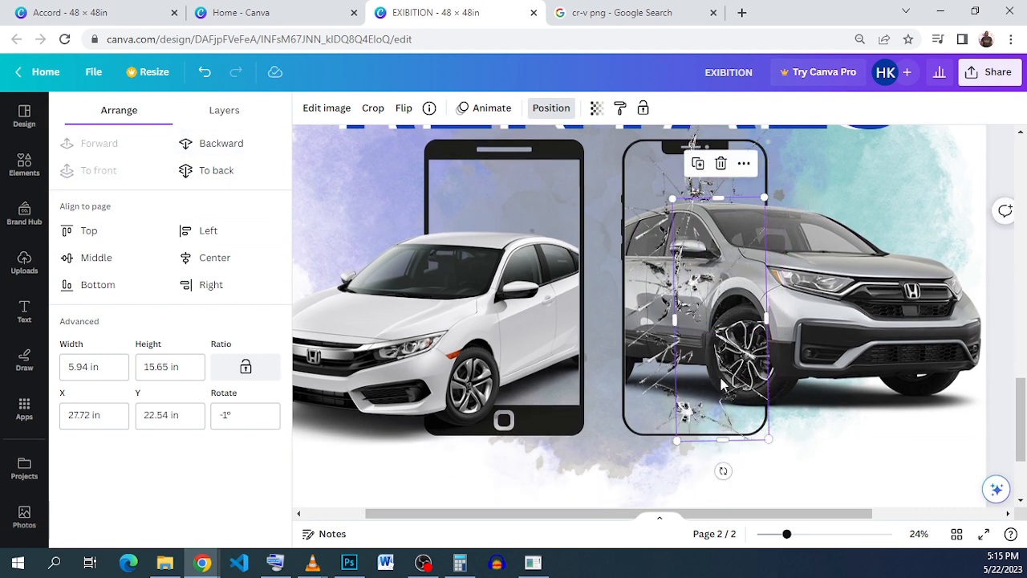
{"action": "left_click", "coordinate": [215, 142]}
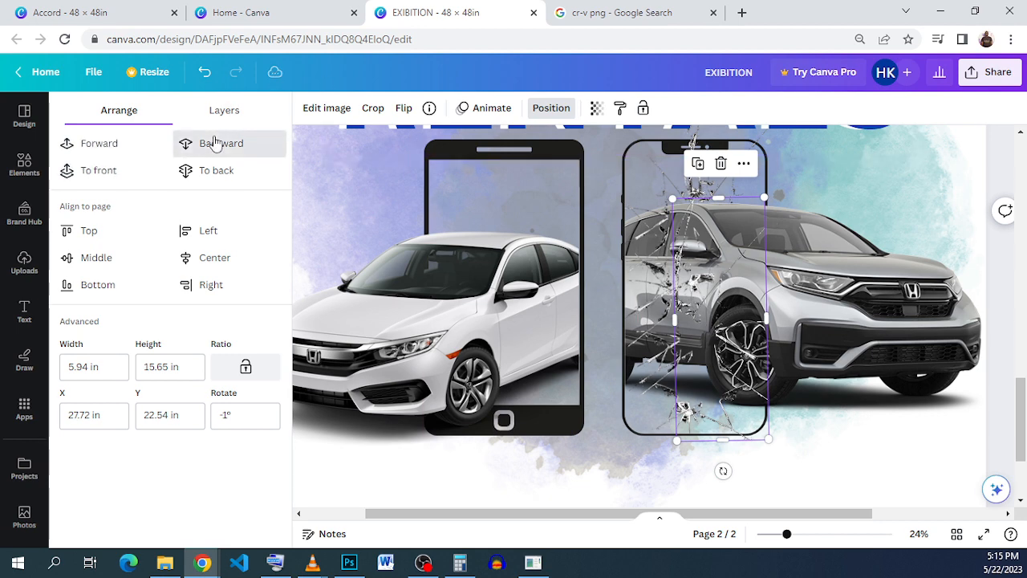
{"action": "left_click", "coordinate": [215, 142]}
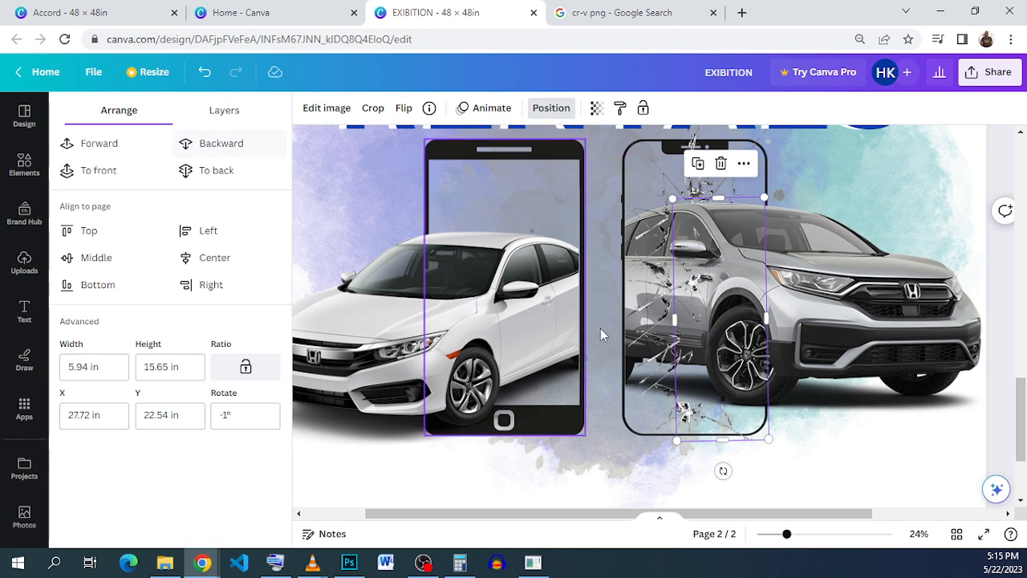
Step: Shorten the lower flipped crack strip to 15.33 in tall so it ends at the notched phone's lower edge
{"action": "left_click_drag", "start_coordinate": [718, 440], "coordinate": [718, 436]}
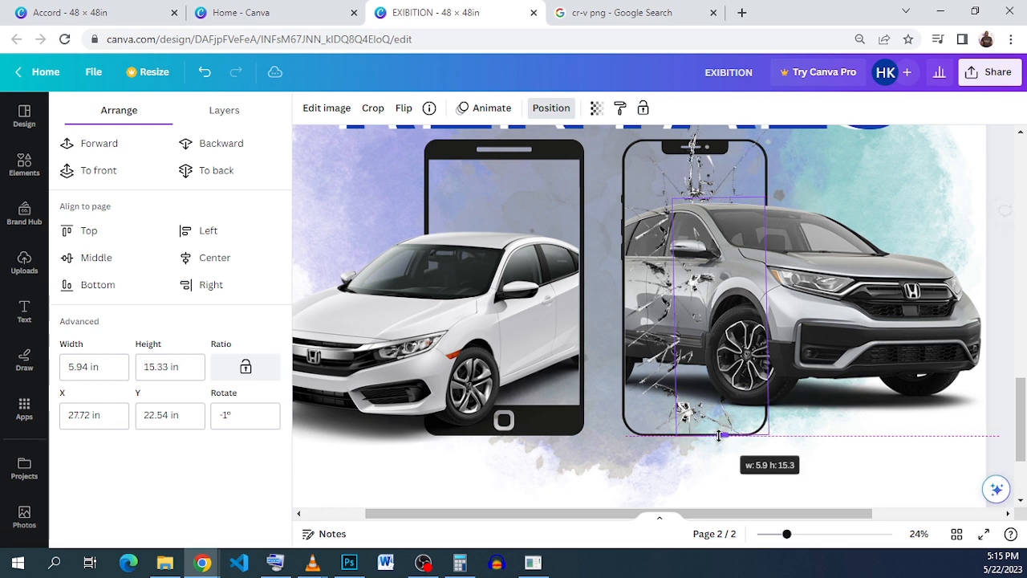
{"action": "left_click", "coordinate": [863, 447]}
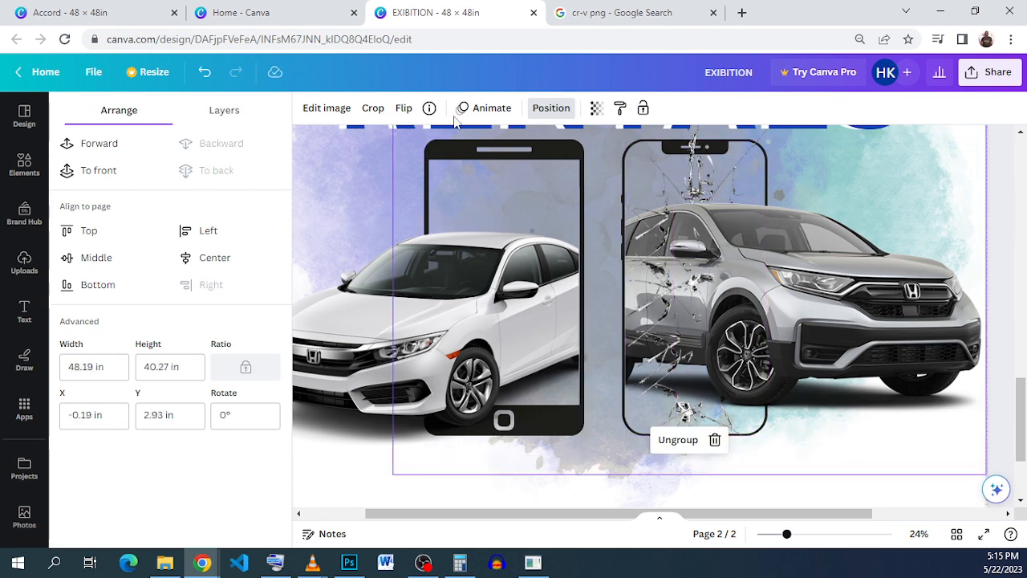
{"action": "left_click", "coordinate": [661, 190]}
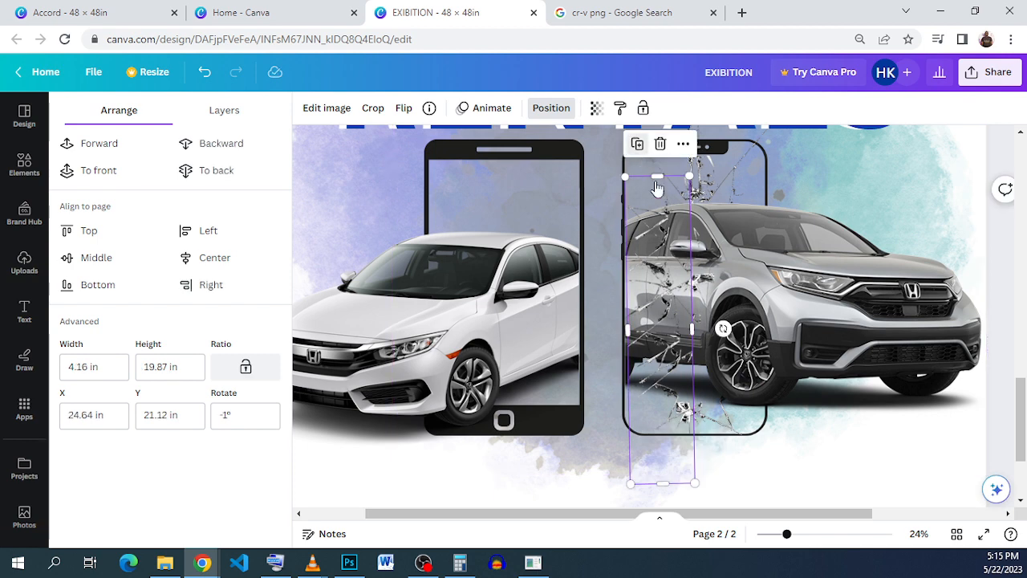
{"action": "left_click_drag", "start_coordinate": [663, 271], "coordinate": [468, 204]}
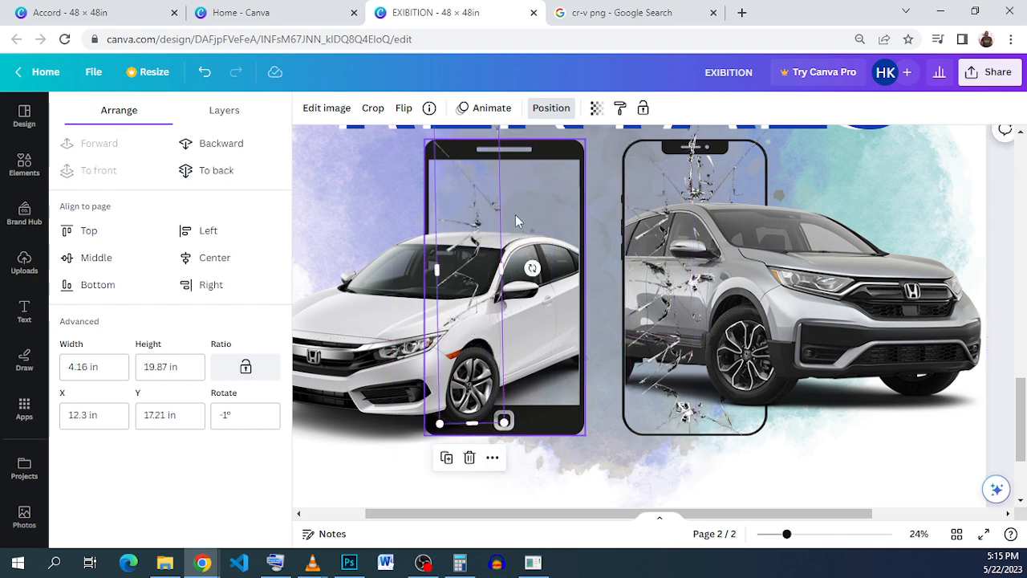
{"action": "left_click_drag", "start_coordinate": [532, 268], "coordinate": [616, 270]}
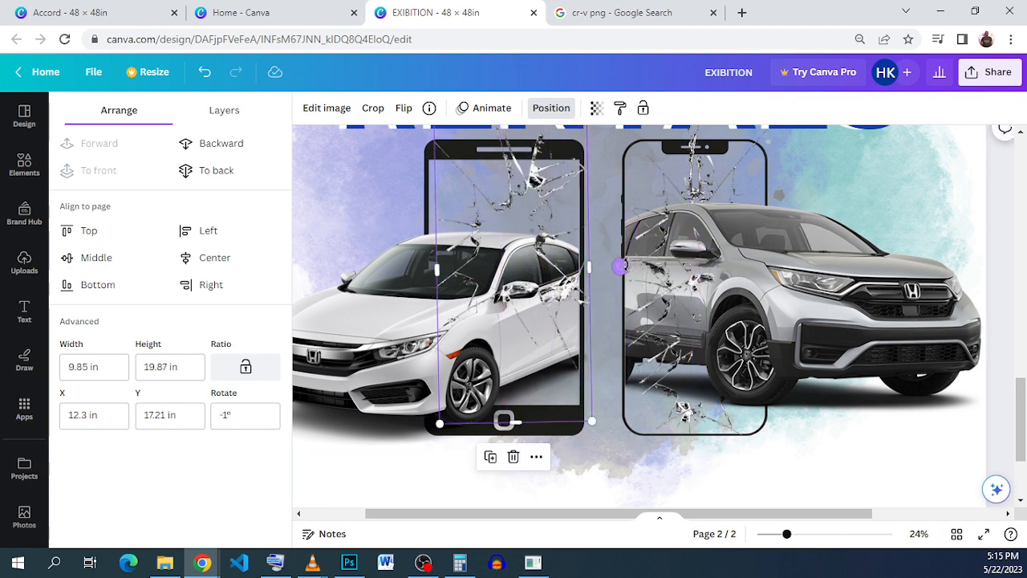
{"action": "left_click_drag", "start_coordinate": [538, 258], "coordinate": [533, 271]}
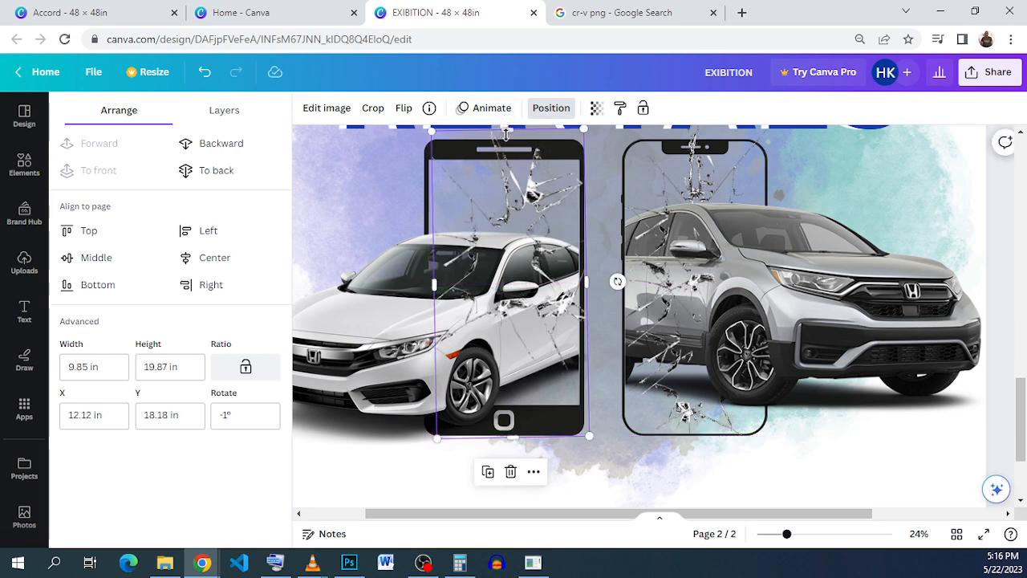
Step: Crop the Civic phone's crack strip to 4.89 × 17.77 in and fit it inside the phone screen at X 16.81 in, Y 20.02 in
{"action": "left_click_drag", "start_coordinate": [505, 130], "coordinate": [506, 162]}
{"action": "left_click_drag", "start_coordinate": [537, 223], "coordinate": [532, 220]}
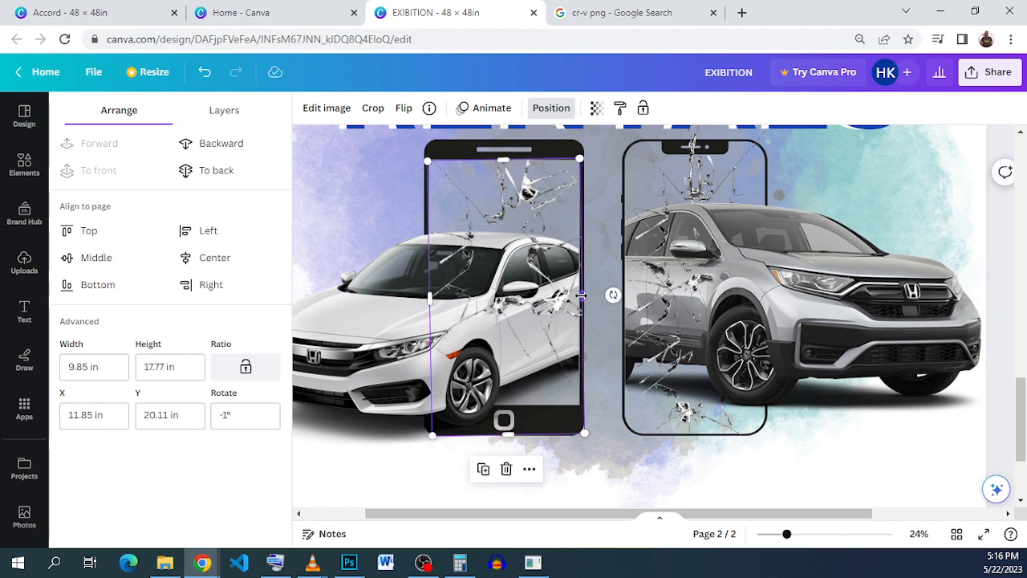
{"action": "left_click_drag", "start_coordinate": [581, 295], "coordinate": [582, 295]}
{"action": "left_click_drag", "start_coordinate": [434, 297], "coordinate": [512, 300]}
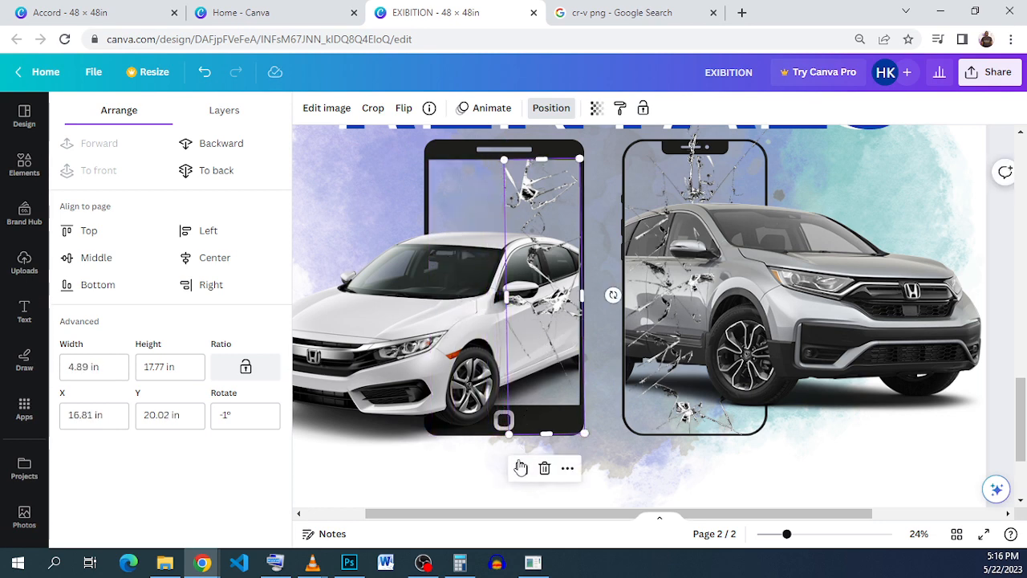
Step: Duplicate the Civic phone's crack strip, crop the copy to 4.33 in wide at X 13.82 in, Y 19.46 in, and send it backward behind the car
{"action": "left_click_drag", "start_coordinate": [571, 273], "coordinate": [524, 260]}
{"action": "left_click_drag", "start_coordinate": [461, 285], "coordinate": [514, 294]}
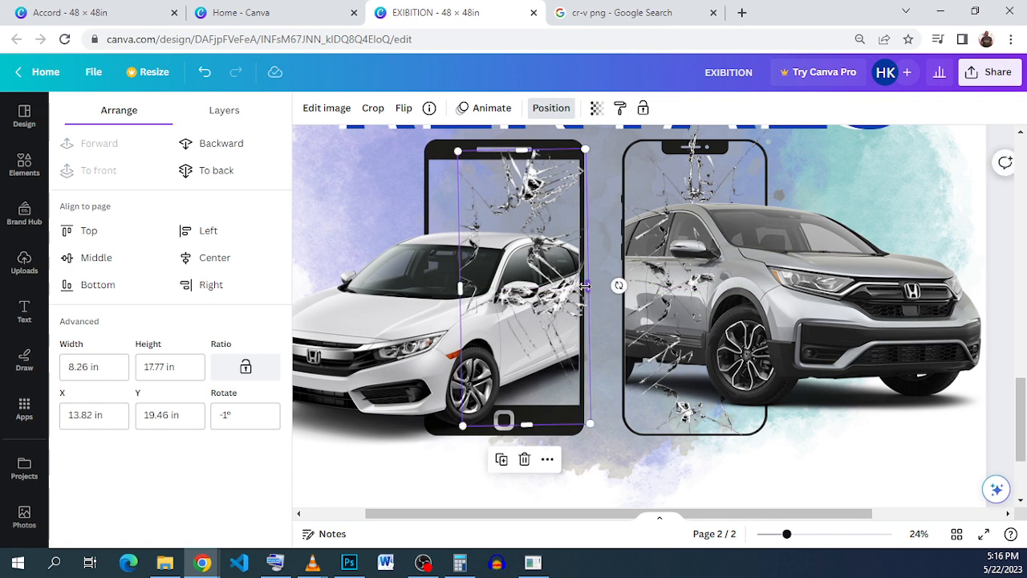
{"action": "left_click_drag", "start_coordinate": [585, 285], "coordinate": [526, 286]}
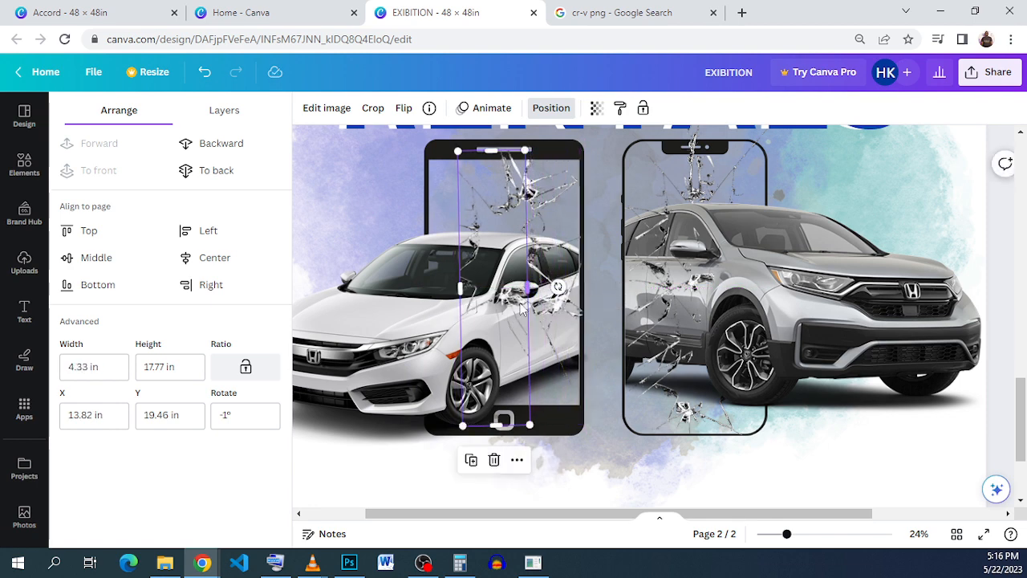
{"action": "left_click", "coordinate": [231, 154]}
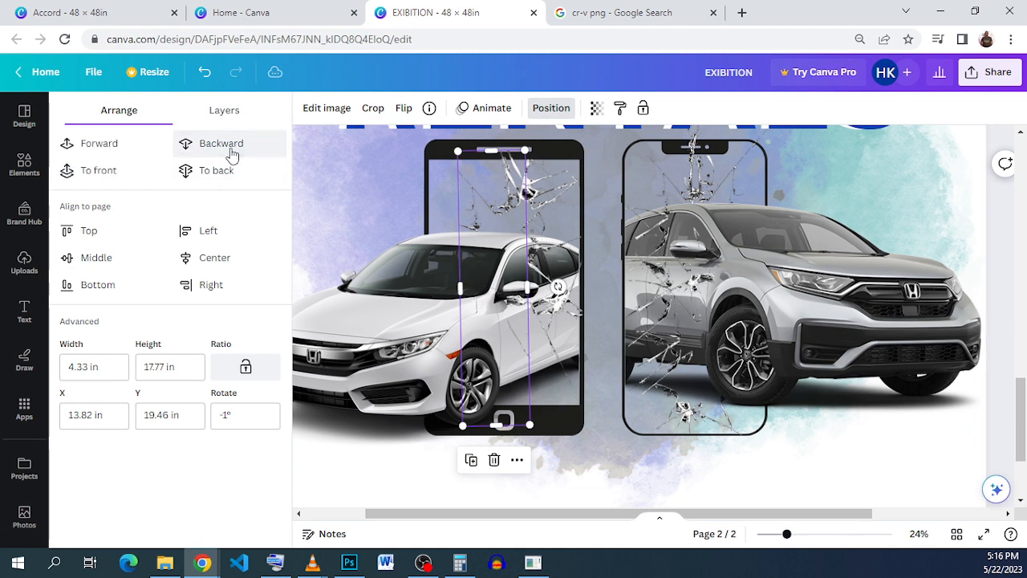
Step: Duplicate the front crack strip, move the copy lower over the Civic's doors, and crop it to 5.58 in wide at X 16.81 in, Y 24.93 in
{"action": "left_click", "coordinate": [558, 325]}
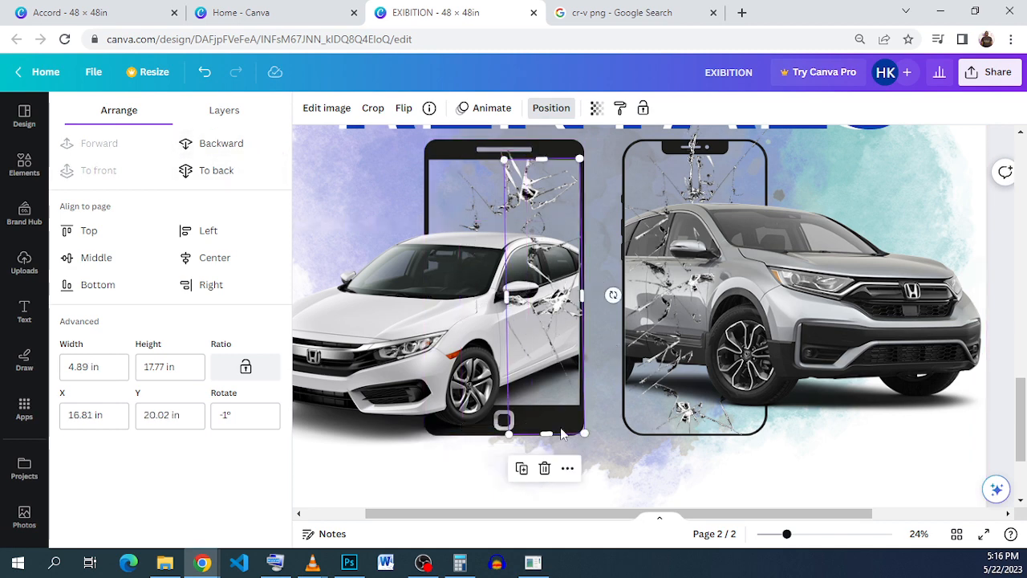
{"action": "left_click", "coordinate": [521, 468]}
{"action": "left_click_drag", "start_coordinate": [565, 301], "coordinate": [441, 373]}
{"action": "mouse_move", "coordinate": [547, 358]}
{"action": "left_mouse_down"}
{"action": "mouse_move", "coordinate": [569, 353]}
{"action": "mouse_move", "coordinate": [541, 353]}
{"action": "left_mouse_up"}
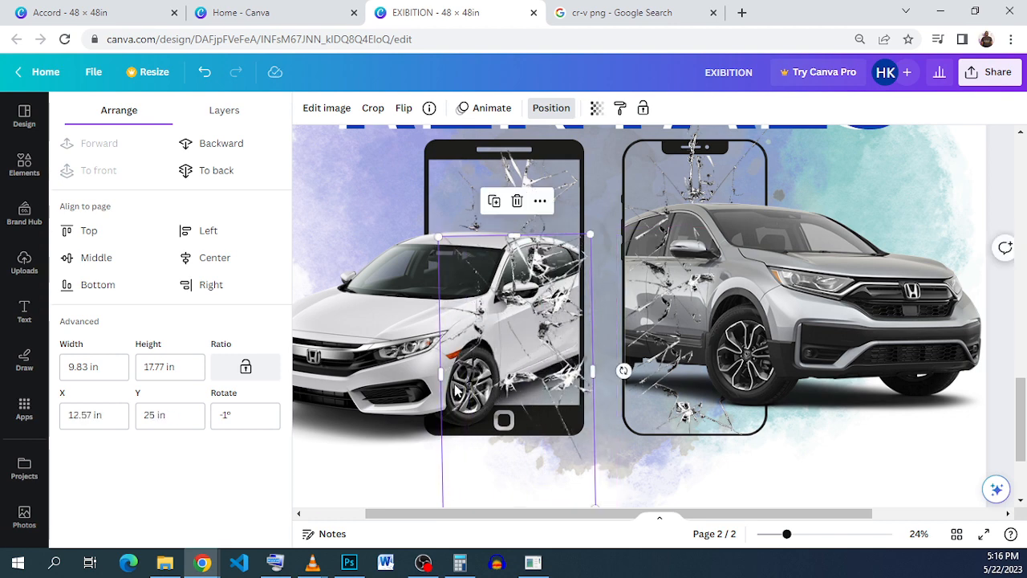
{"action": "left_click_drag", "start_coordinate": [443, 383], "coordinate": [506, 382]}
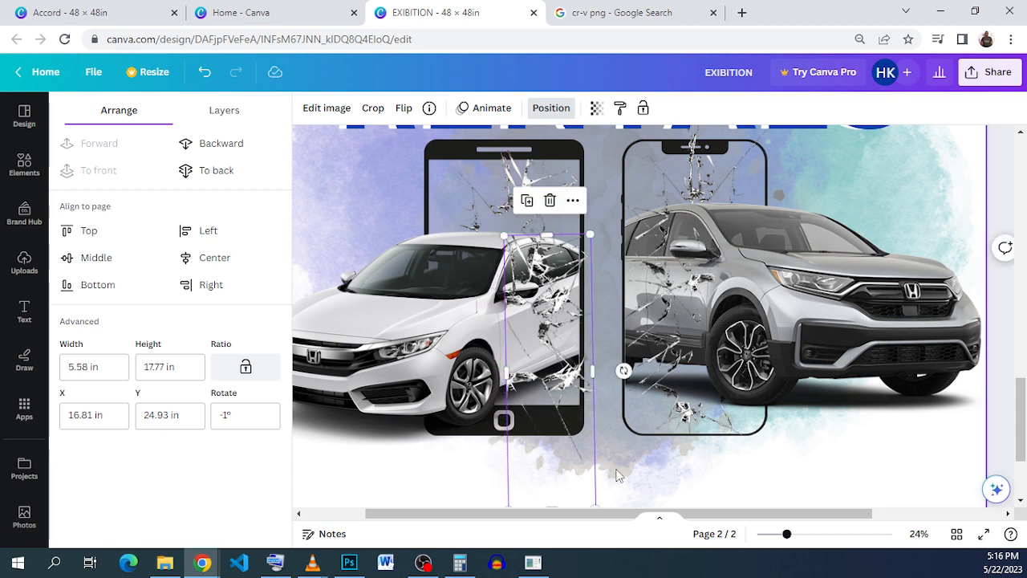
Step: Crop the lower crack copy to 10.98 in tall and trim its outer side to the edge of the Civic phone's screen
{"action": "left_click", "coordinate": [544, 403]}
{"action": "left_click", "coordinate": [544, 404]}
{"action": "scroll", "coordinate": [560, 488], "scroll_direction": "down", "scroll_amount": 4}
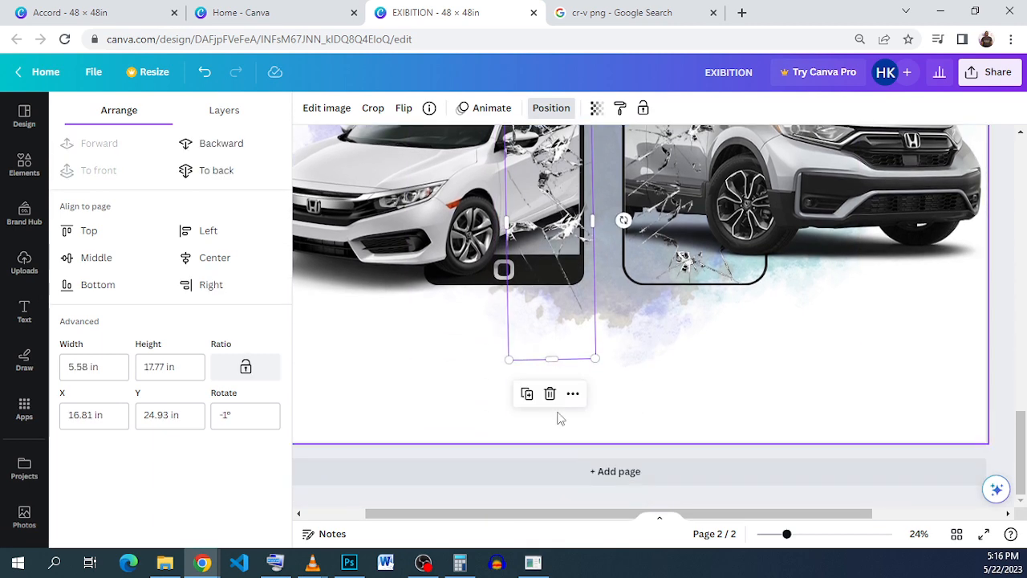
{"action": "left_click_drag", "start_coordinate": [552, 359], "coordinate": [553, 254]}
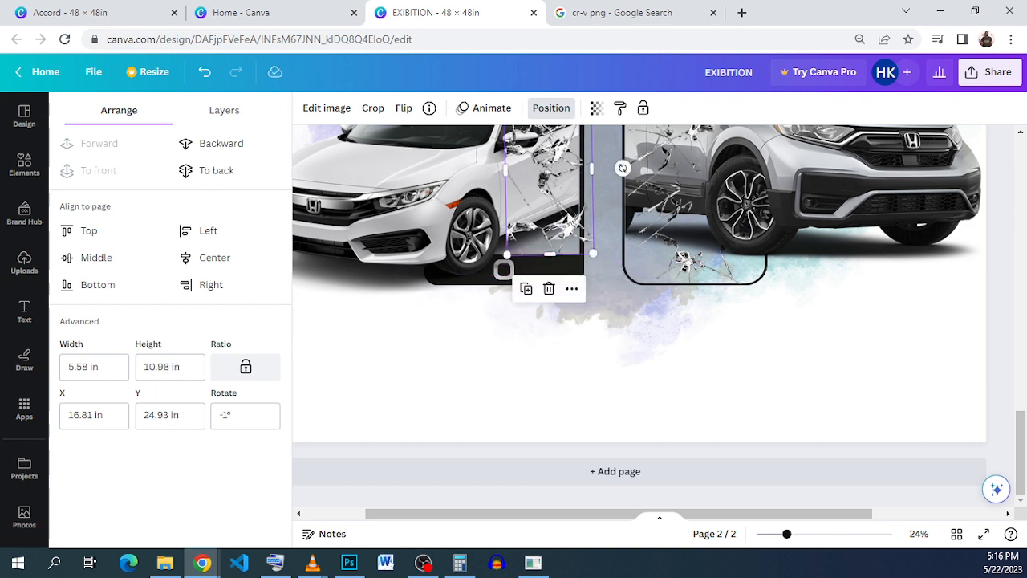
{"action": "left_click_drag", "start_coordinate": [591, 169], "coordinate": [574, 167]}
{"action": "left_click", "coordinate": [610, 254]}
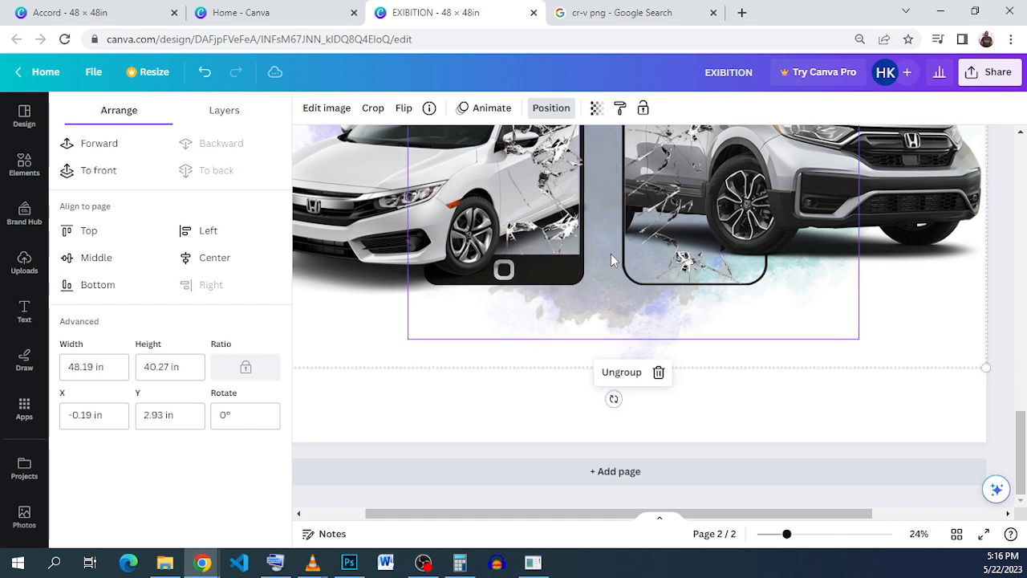
Step: Review the whole poster and compare it with the QR codes, location and contact details on page 4 of the Accord reference design
{"action": "scroll", "coordinate": [603, 261], "scroll_direction": "up", "scroll_amount": 1}
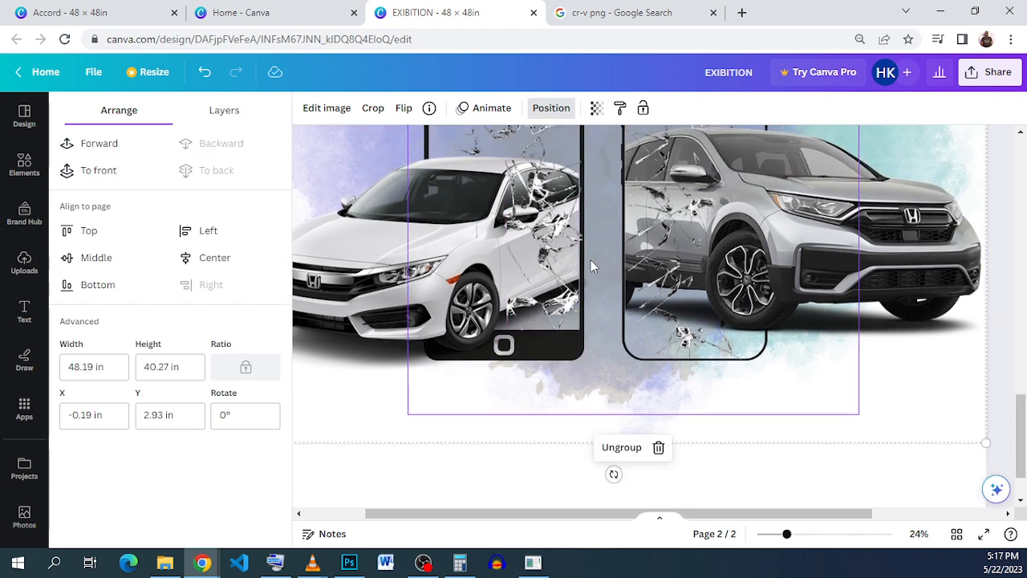
{"action": "scroll", "coordinate": [591, 259], "scroll_direction": "down", "scroll_amount": 2}
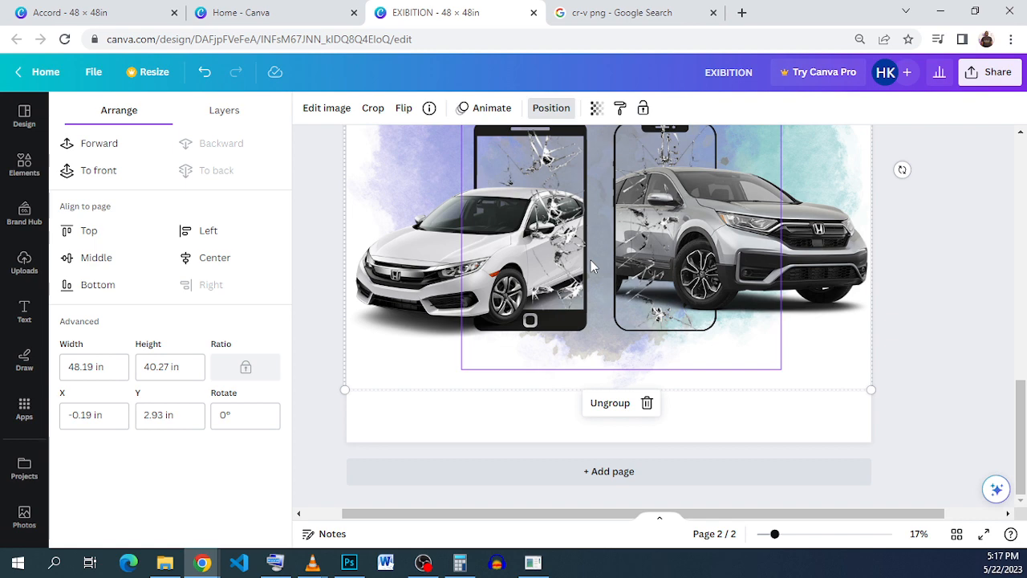
{"action": "scroll", "coordinate": [590, 260], "scroll_direction": "down", "scroll_amount": 1}
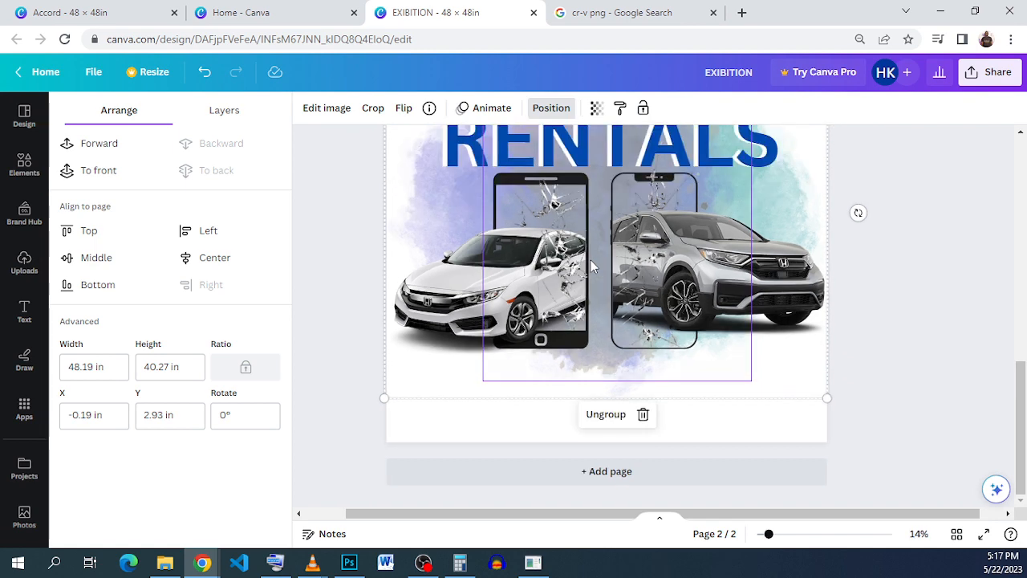
{"action": "scroll", "coordinate": [590, 260], "scroll_direction": "down", "scroll_amount": 1}
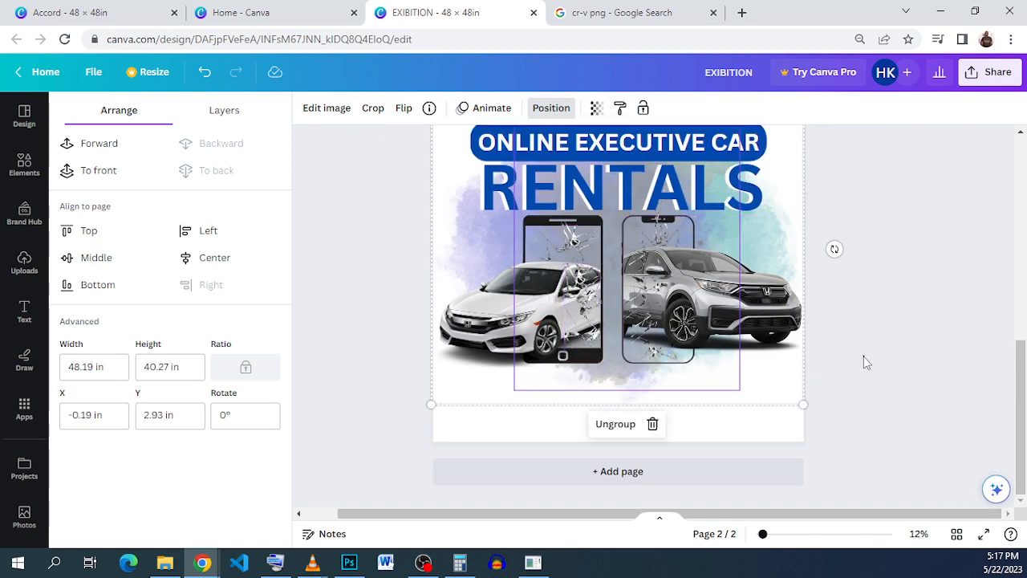
{"action": "left_click", "coordinate": [864, 358]}
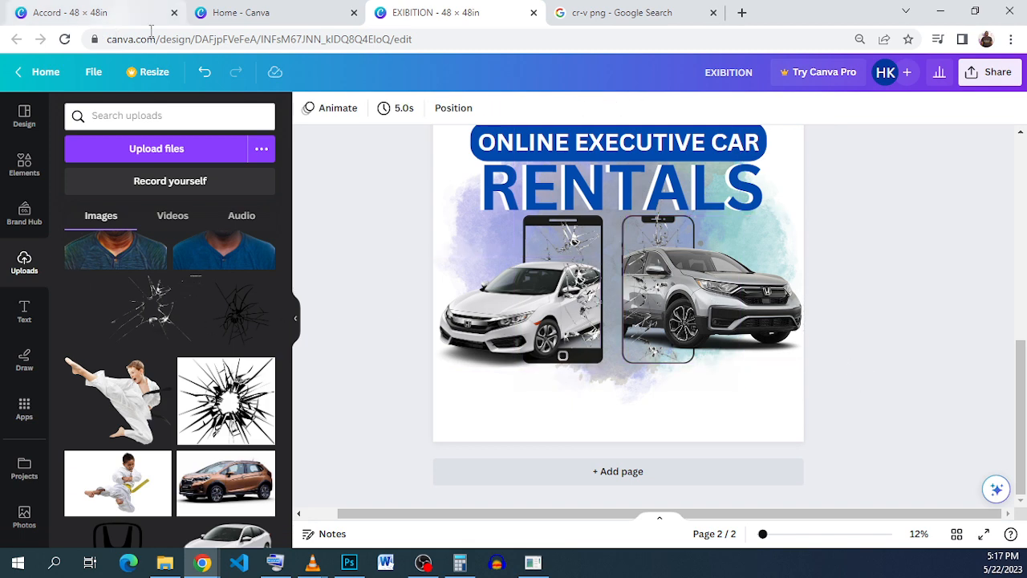
{"action": "left_click", "coordinate": [80, 12]}
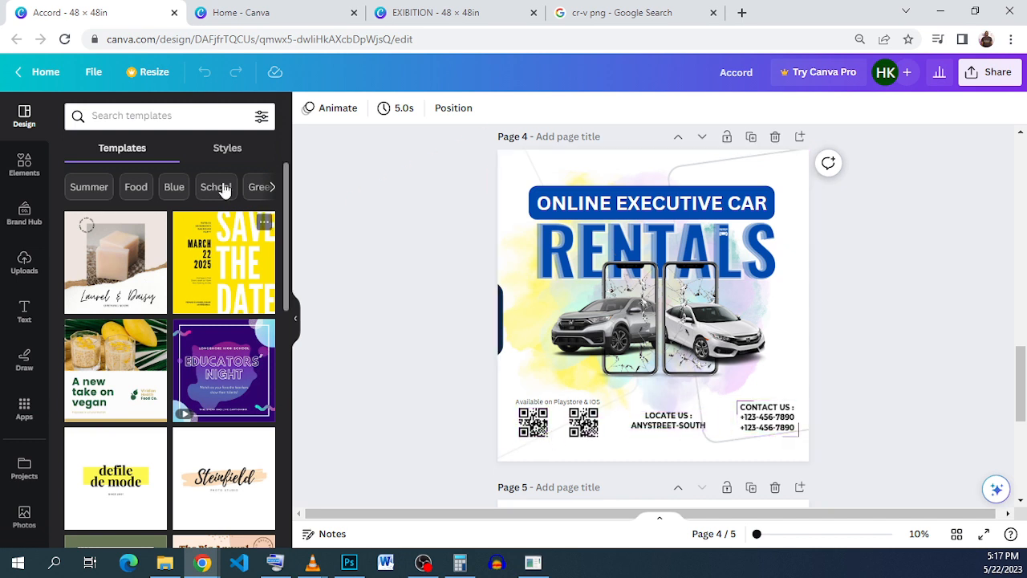
{"action": "left_click", "coordinate": [770, 429]}
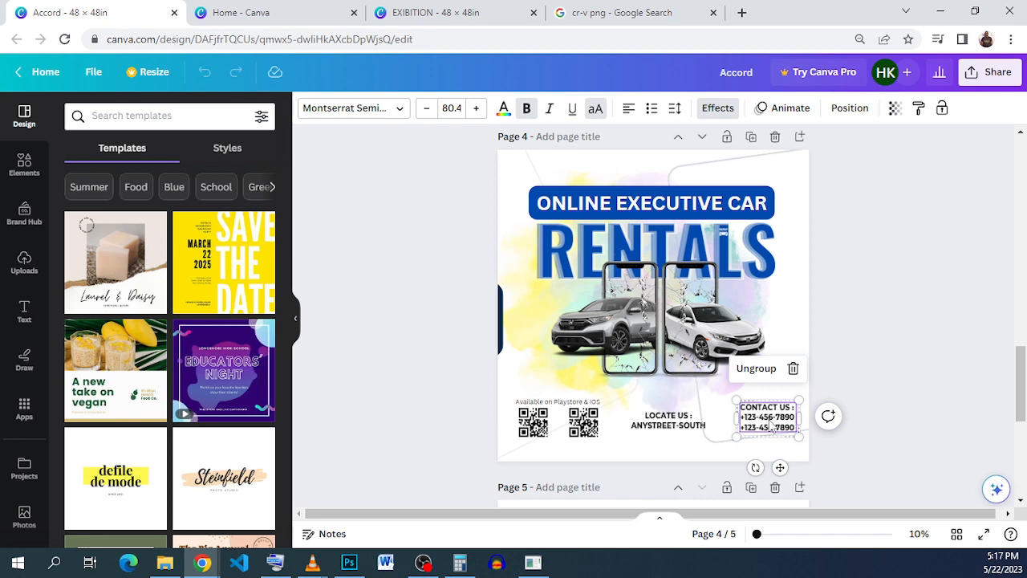
{"action": "left_click", "coordinate": [839, 405]}
{"action": "left_click", "coordinate": [436, 12]}
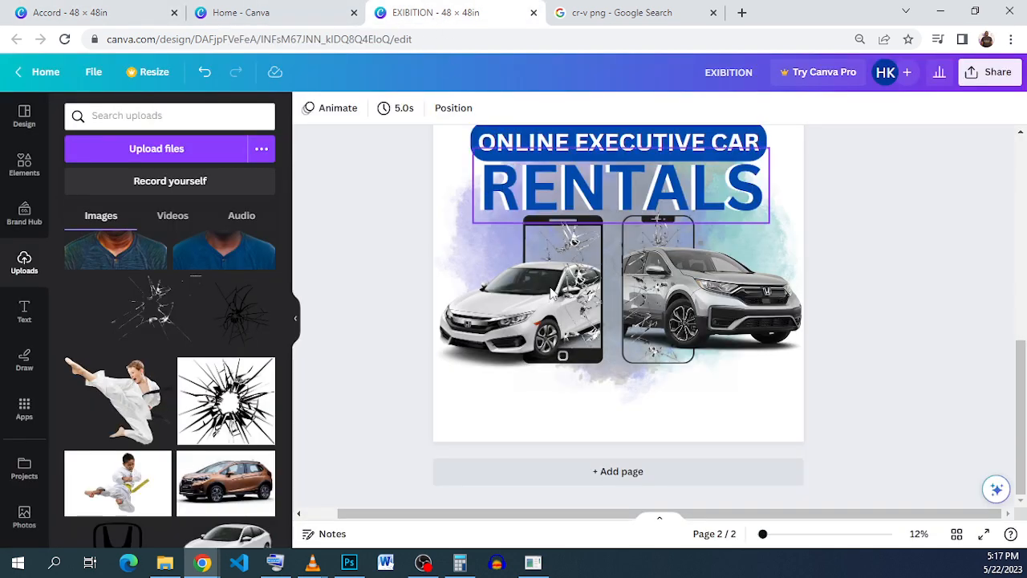
Step: Copy the first QR code from page 4 of the Accord design and paste it onto page 2 of the EXIBITION design
{"action": "left_click", "coordinate": [92, 6]}
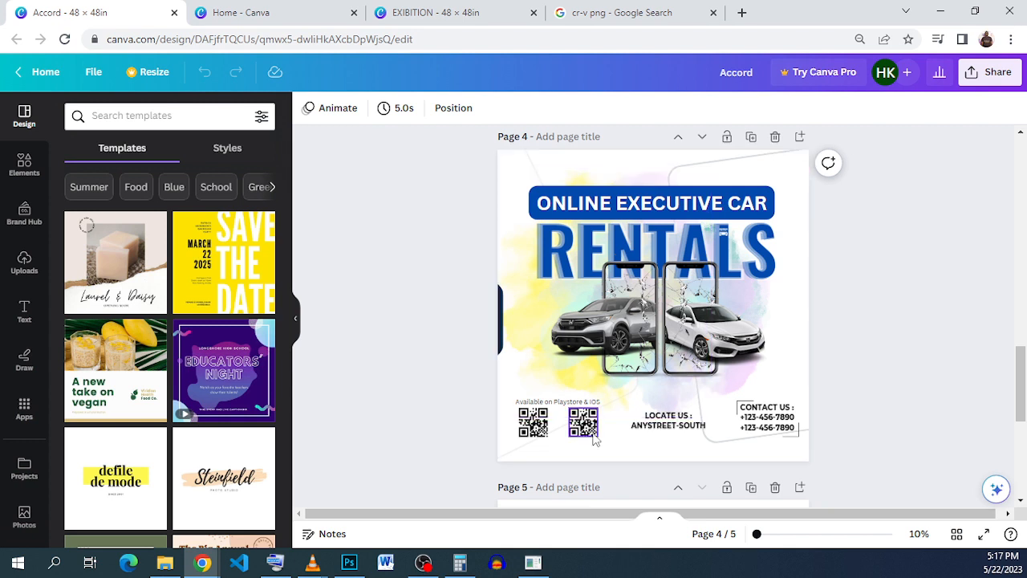
{"action": "left_click", "coordinate": [534, 430]}
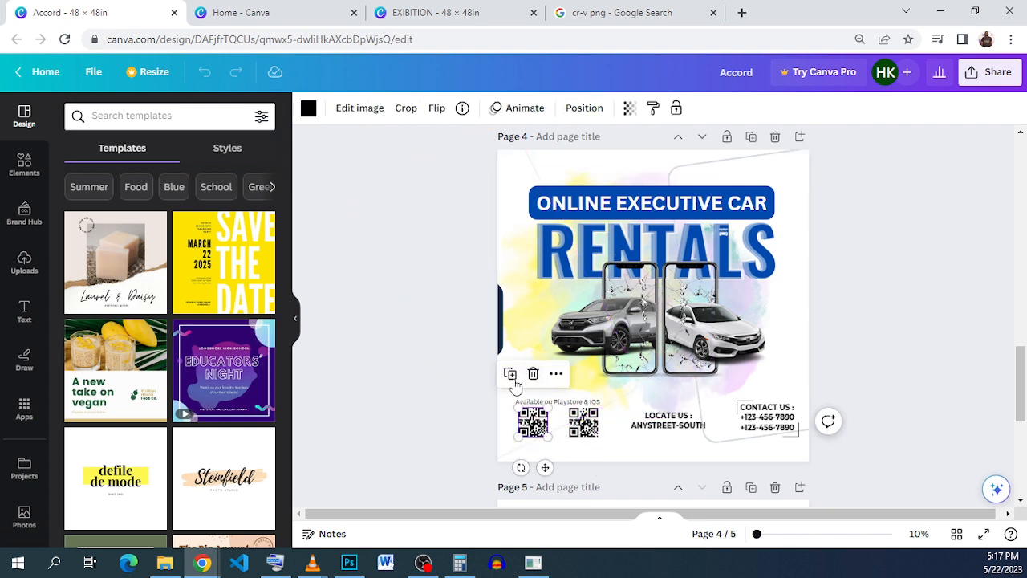
{"action": "left_click", "coordinate": [512, 377]}
{"action": "right_click", "coordinate": [534, 422]}
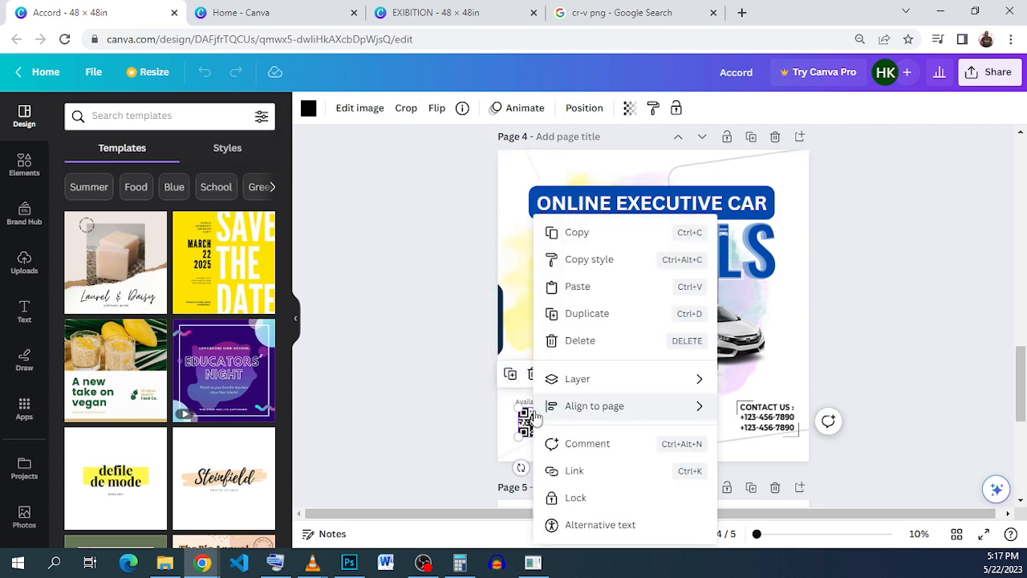
{"action": "left_click", "coordinate": [570, 236]}
{"action": "left_click", "coordinate": [449, 13]}
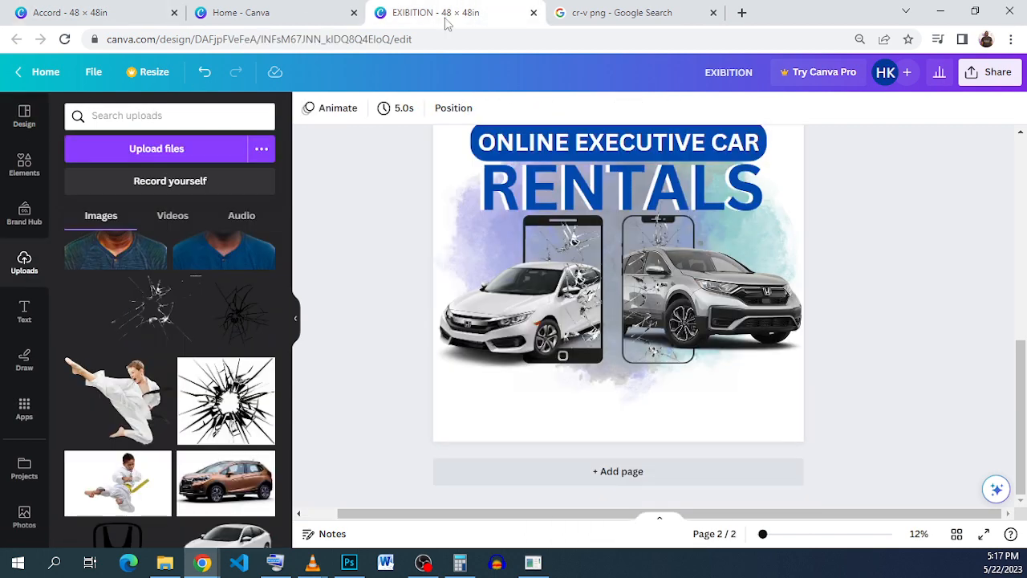
{"action": "right_click", "coordinate": [489, 424]}
{"action": "left_click", "coordinate": [542, 450]}
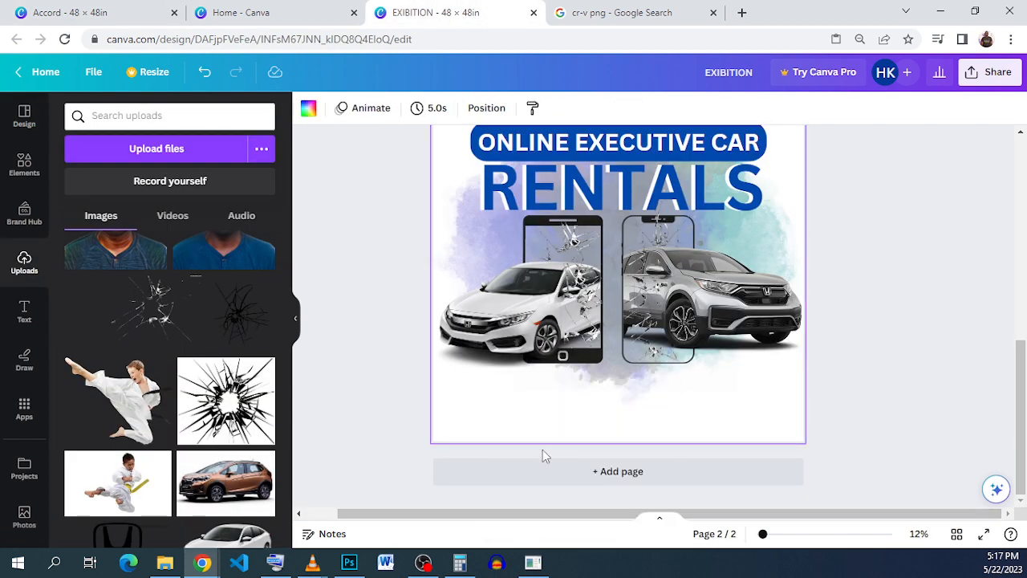
Step: Place the QR code in the blank area below the white Civic, with a same-sized duplicate beside it
{"action": "left_click_drag", "start_coordinate": [488, 407], "coordinate": [513, 401]}
{"action": "left_click", "coordinate": [452, 355]}
{"action": "left_click", "coordinate": [578, 412]}
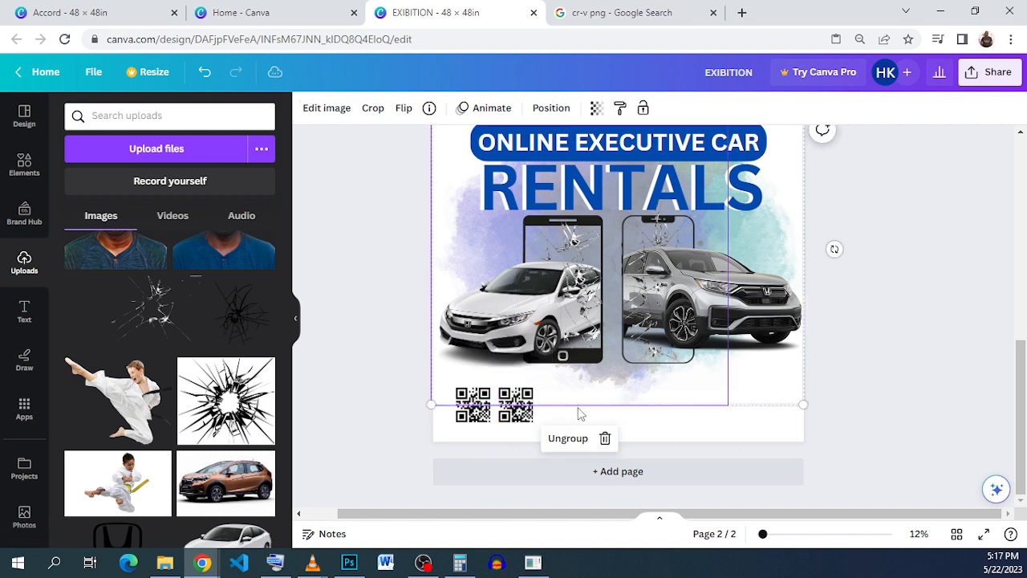
{"action": "left_click", "coordinate": [620, 417]}
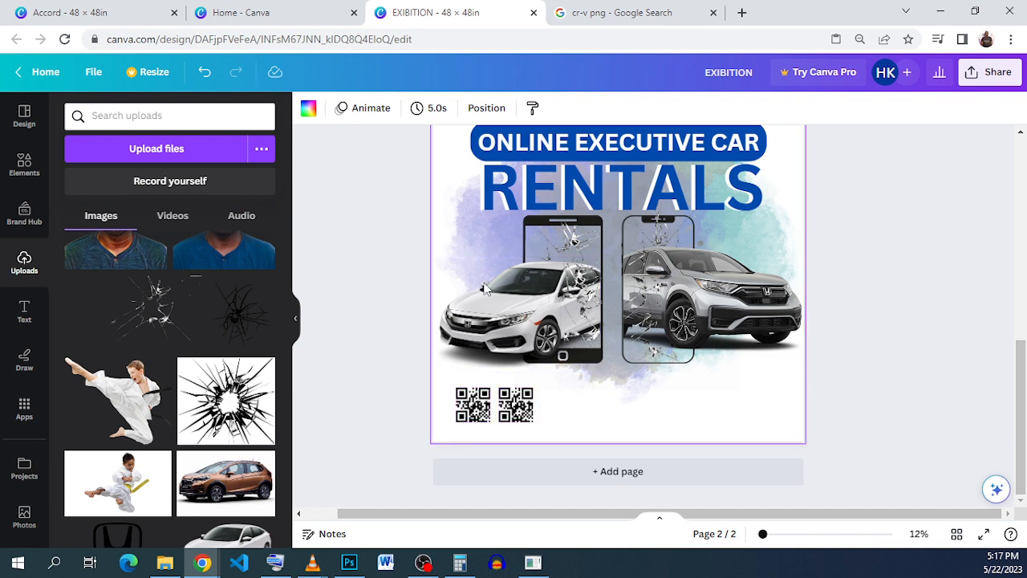
Step: Copy the "Available on Playstore & IOS" text from page 4 of the Accord design and paste it above the QR codes in the EXIBITION design
{"action": "left_click", "coordinate": [85, 14]}
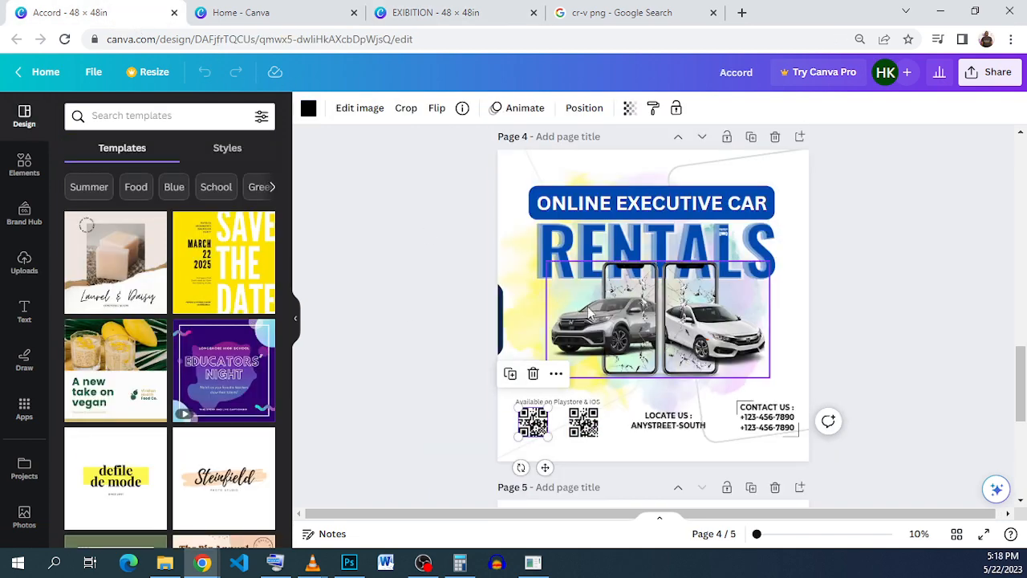
{"action": "right_click", "coordinate": [567, 403]}
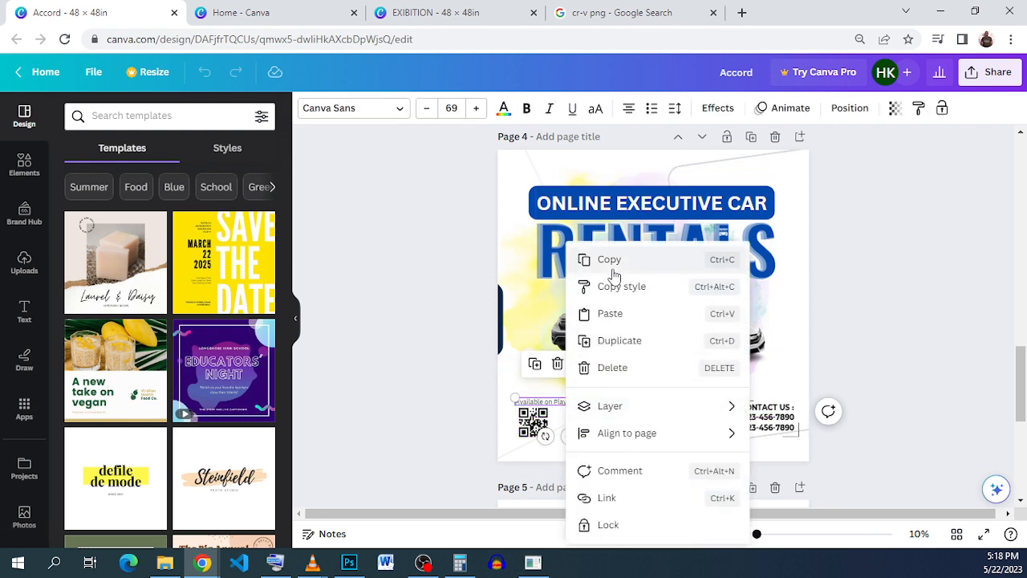
{"action": "left_click", "coordinate": [611, 261]}
{"action": "key", "text": "ctrl+Tab"}
{"action": "key", "text": "ctrl+Tab"}
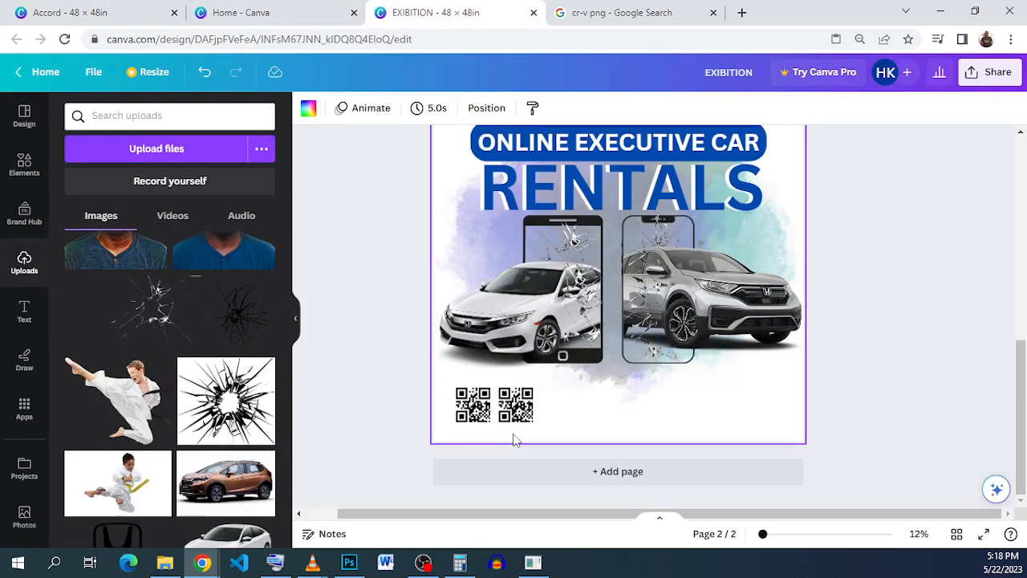
{"action": "right_click", "coordinate": [515, 439]}
{"action": "left_click", "coordinate": [554, 450]}
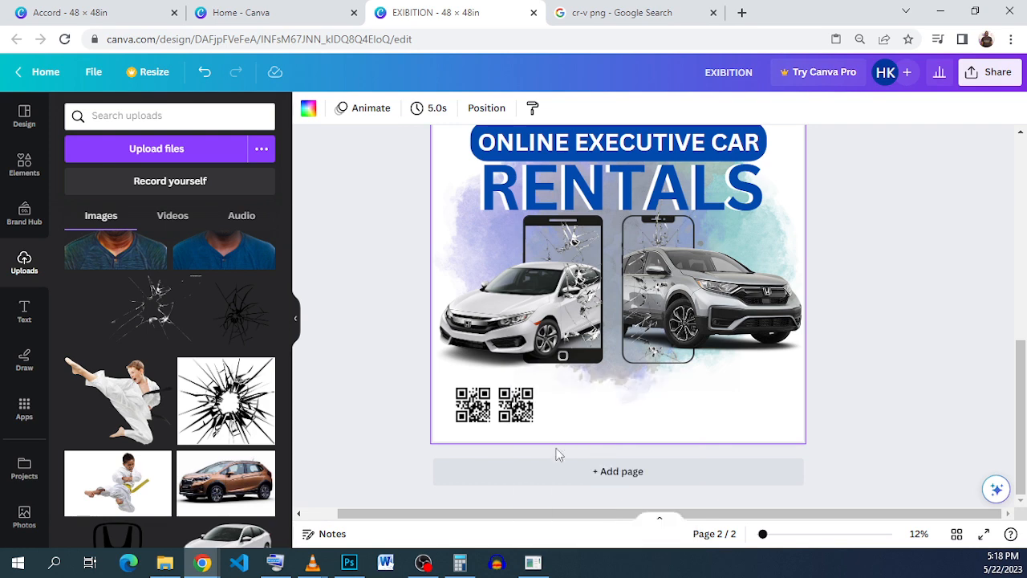
{"action": "mouse_move", "coordinate": [517, 375]}
{"action": "left_mouse_down"}
{"action": "mouse_move", "coordinate": [529, 411]}
{"action": "mouse_move", "coordinate": [519, 375]}
{"action": "left_mouse_up"}
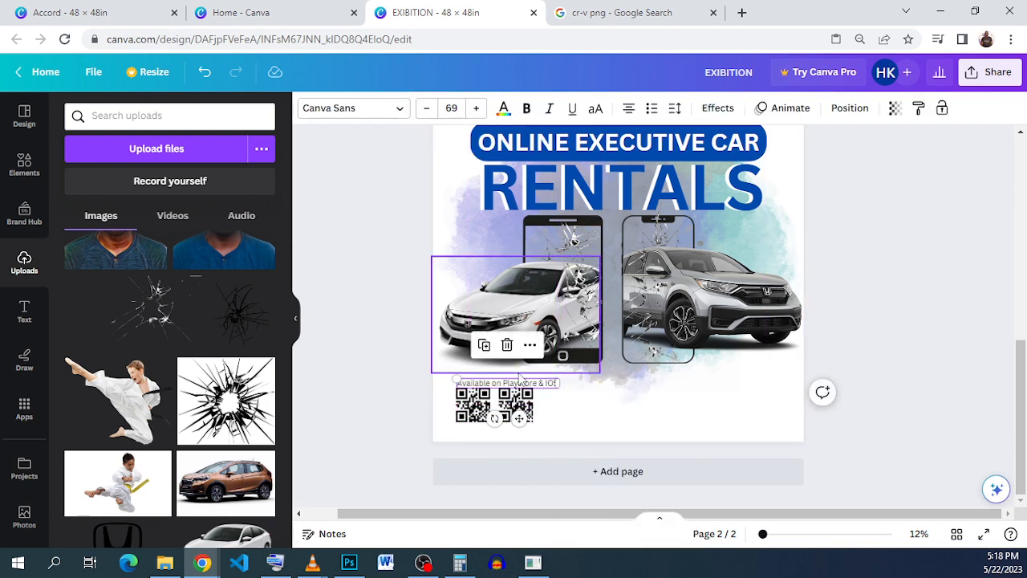
Step: Duplicate the "Available on Playstore & IOS" caption and place the copy below the QR codes
{"action": "scroll", "coordinate": [520, 380], "scroll_direction": "up", "scroll_amount": 3}
{"action": "left_click", "coordinate": [454, 402]}
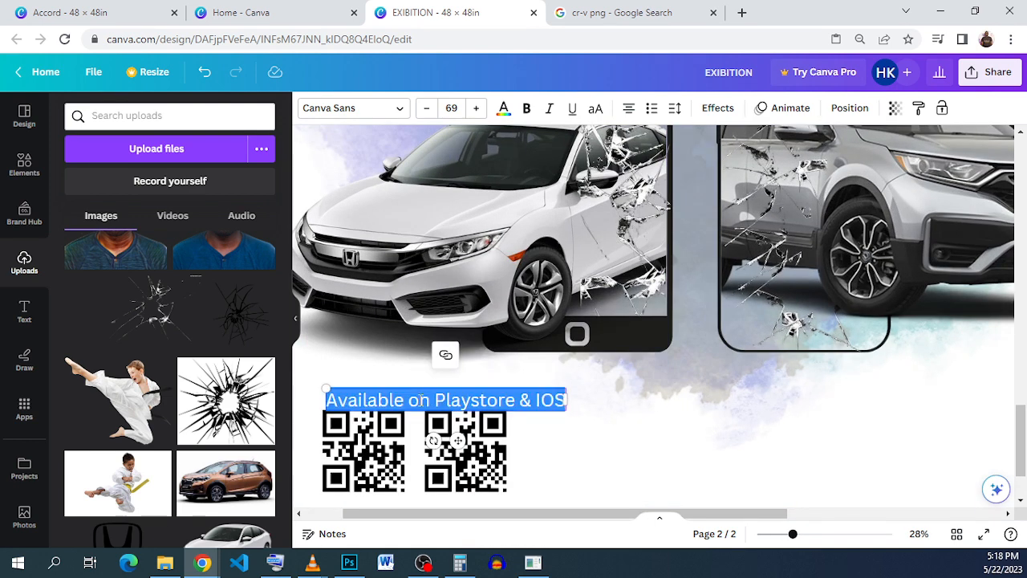
{"action": "left_click", "coordinate": [418, 401]}
{"action": "left_click_drag", "start_coordinate": [431, 399], "coordinate": [568, 399]}
{"action": "left_click", "coordinate": [592, 381]}
{"action": "left_click", "coordinate": [459, 400]}
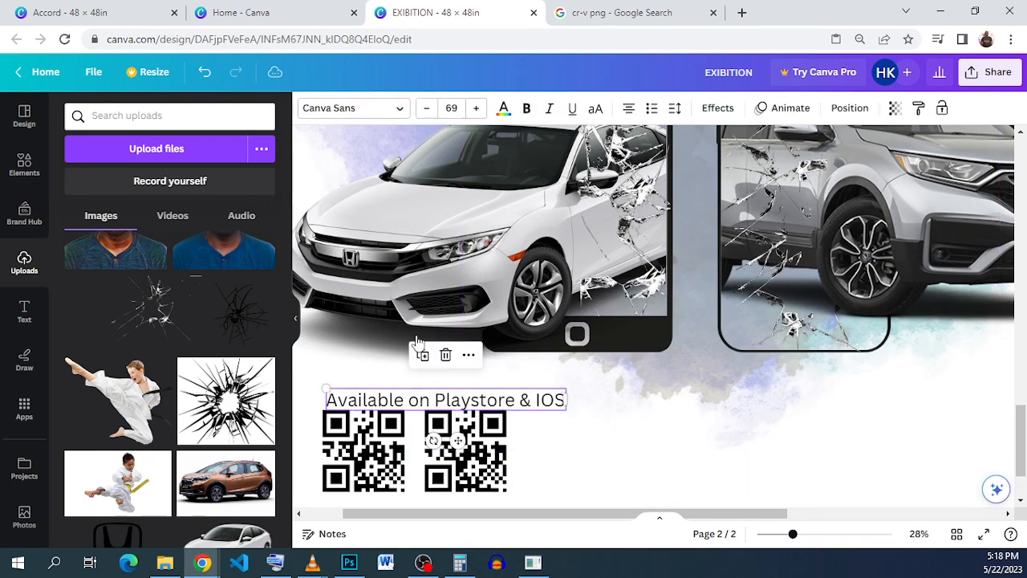
{"action": "left_click", "coordinate": [423, 354]}
{"action": "scroll", "coordinate": [423, 353], "scroll_direction": "down", "scroll_amount": 2}
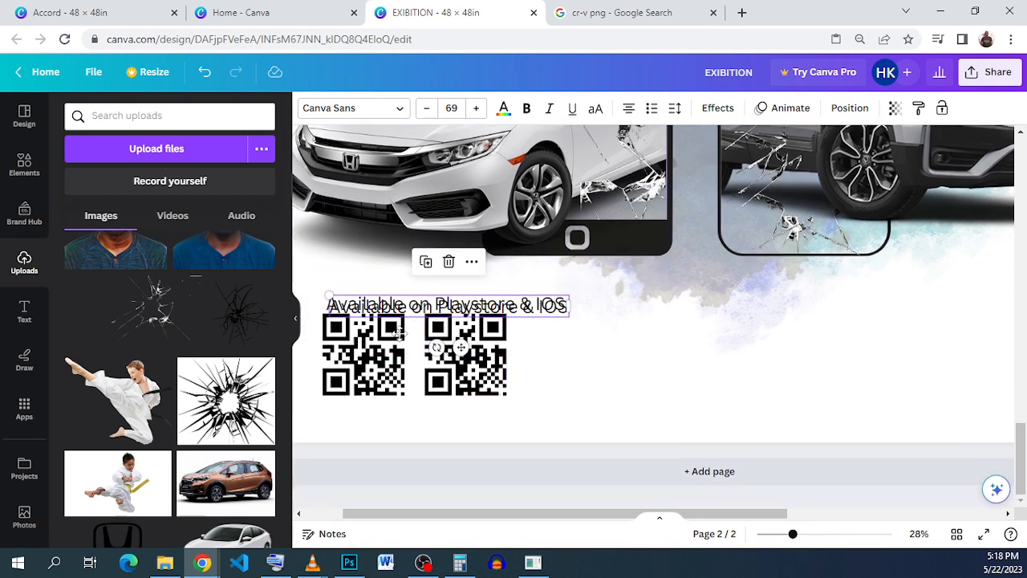
{"action": "left_click_drag", "start_coordinate": [404, 303], "coordinate": [312, 412]}
Step: Shorten the caption below the QR codes to "Playstore & IOS"
{"action": "double_click", "coordinate": [431, 418]}
{"action": "left_click", "coordinate": [423, 418]}
{"action": "left_click", "coordinate": [399, 417]}
{"action": "type", "text": "p"}
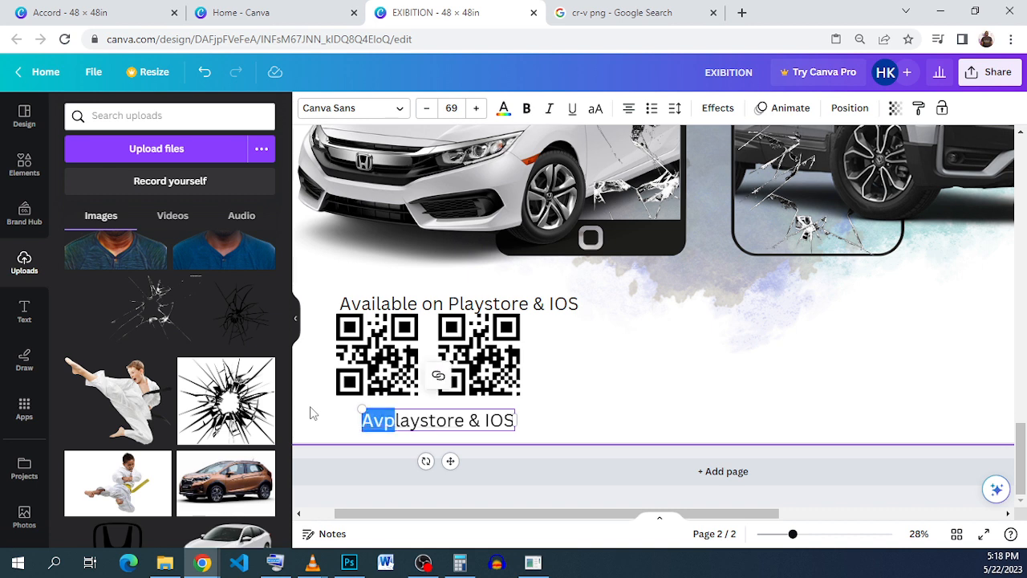
{"action": "type", "text": "P"}
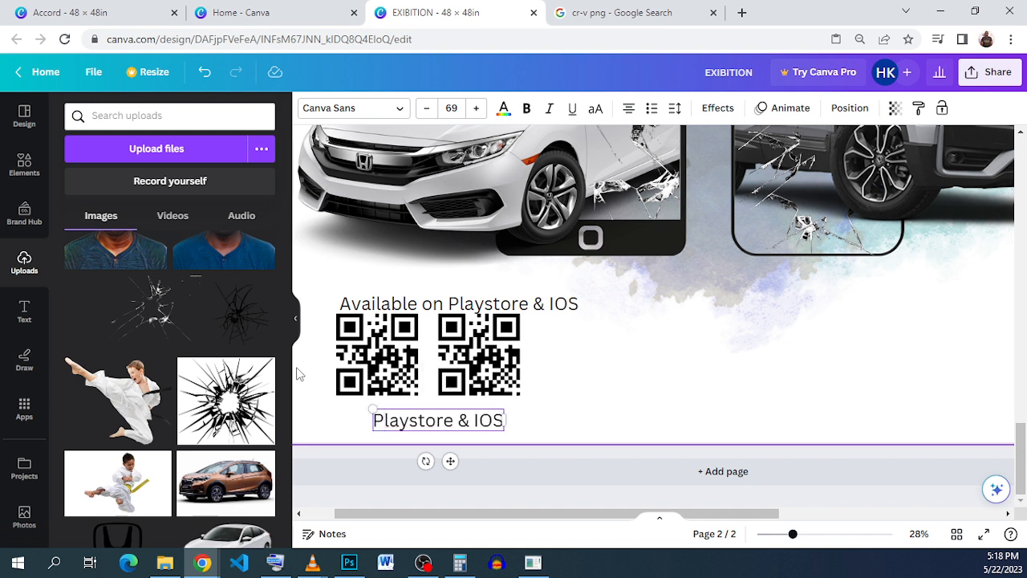
Step: Shorten the caption above the QR codes to "Available On" with a capital O
{"action": "left_click", "coordinate": [538, 324]}
{"action": "left_click", "coordinate": [545, 305]}
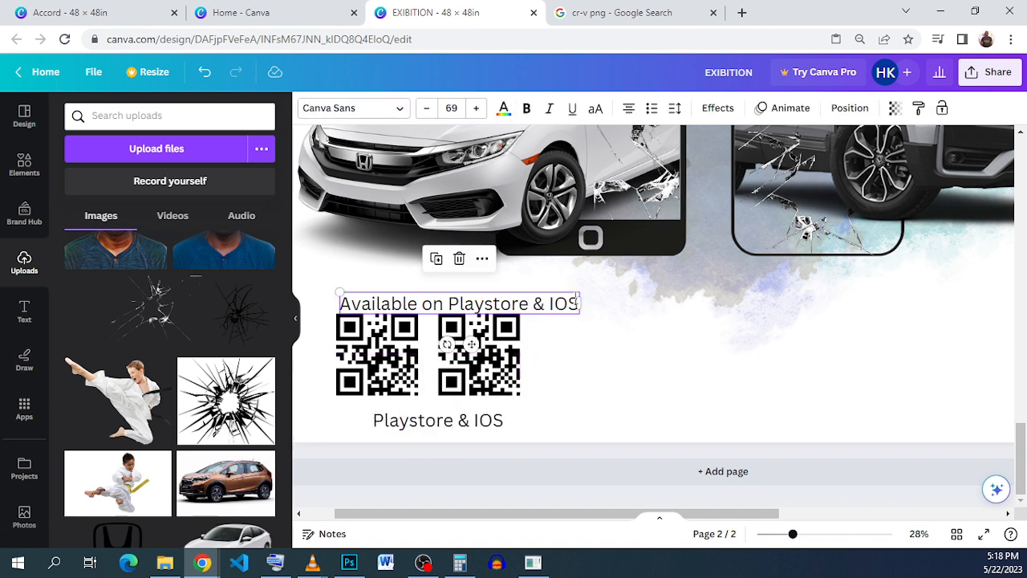
{"action": "double_click", "coordinate": [546, 305]}
{"action": "left_click_drag", "start_coordinate": [578, 305], "coordinate": [425, 308]}
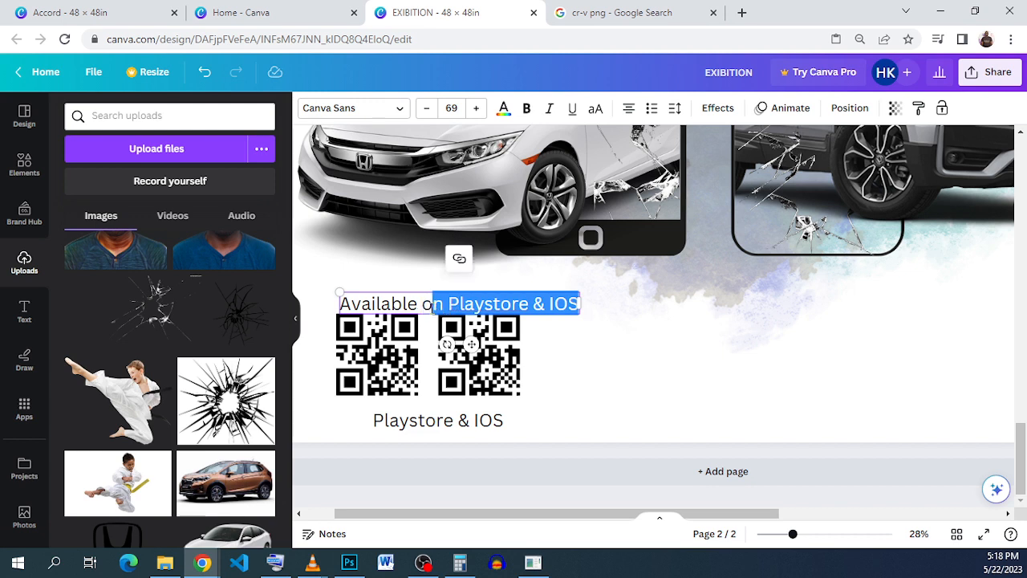
{"action": "type", "text": "N"}
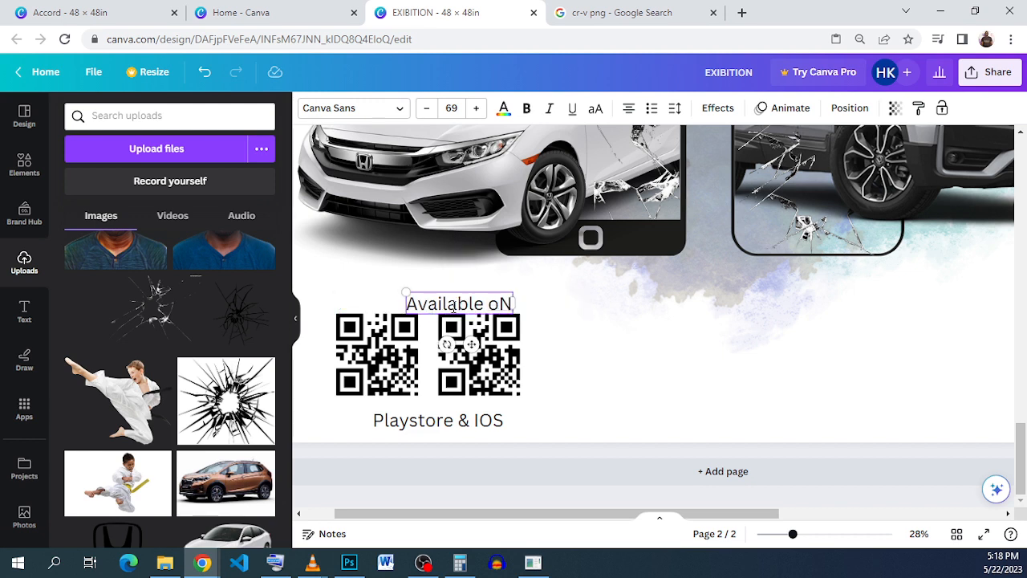
{"action": "key", "text": "ctrl+shift+Left"}
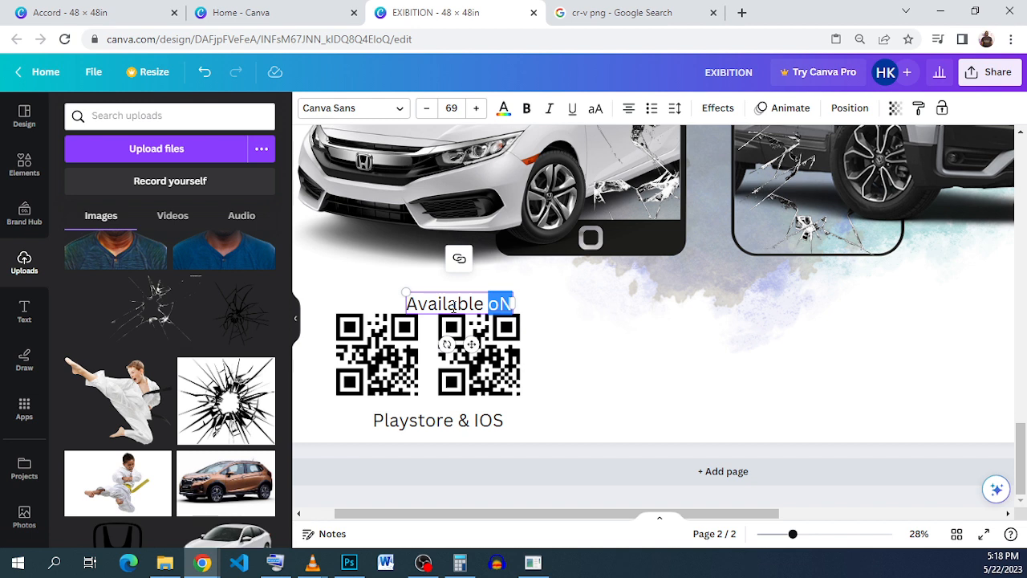
{"action": "type", "text": "O"}
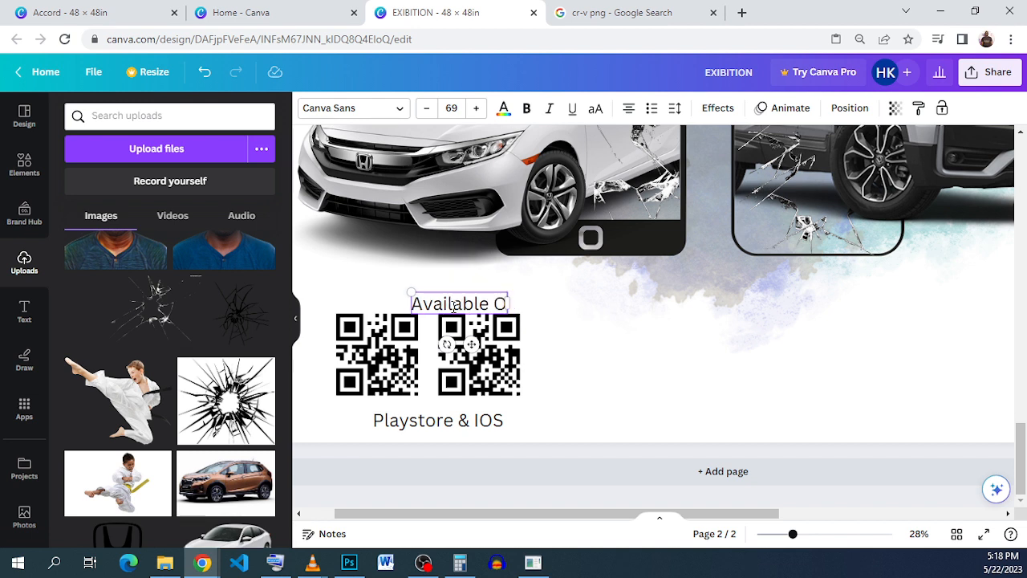
{"action": "type", "text": "n"}
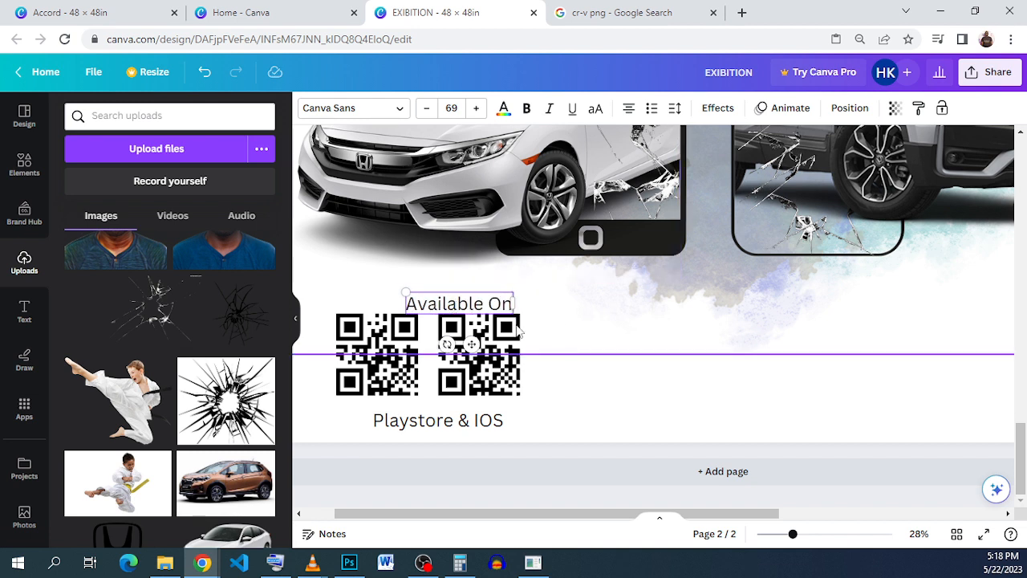
Step: Align the "Available On" and "Playstore & IOS" captions with the left edge of the first QR code, above and below it
{"action": "left_click", "coordinate": [435, 304]}
{"action": "left_click_drag", "start_coordinate": [436, 303], "coordinate": [383, 313]}
{"action": "left_click", "coordinate": [438, 419]}
{"action": "left_click_drag", "start_coordinate": [438, 420], "coordinate": [402, 413]}
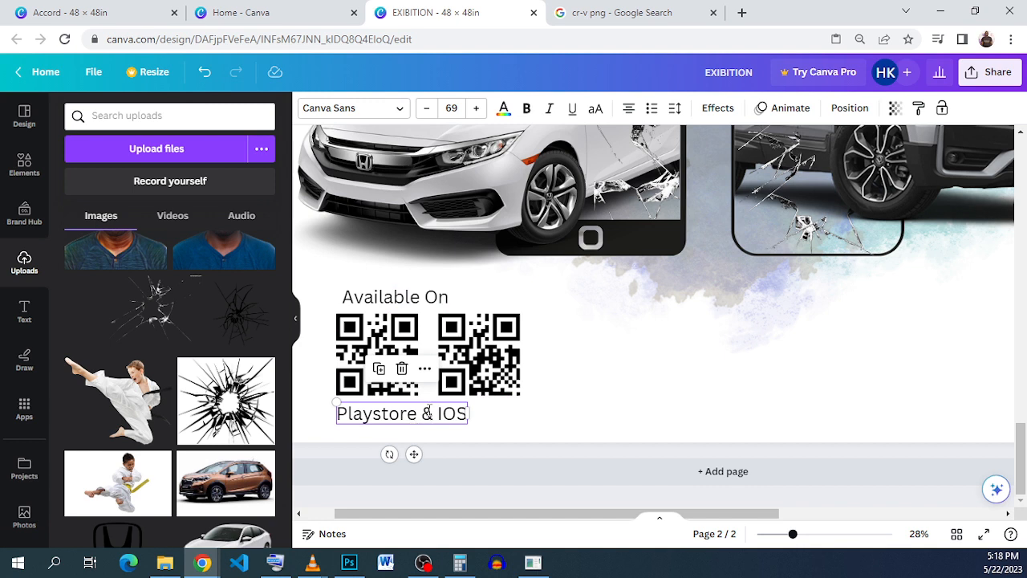
Step: Widen the gap before "IOS" so it sits under the second QR code, and move the caption up directly against the codes
{"action": "left_click", "coordinate": [427, 411]}
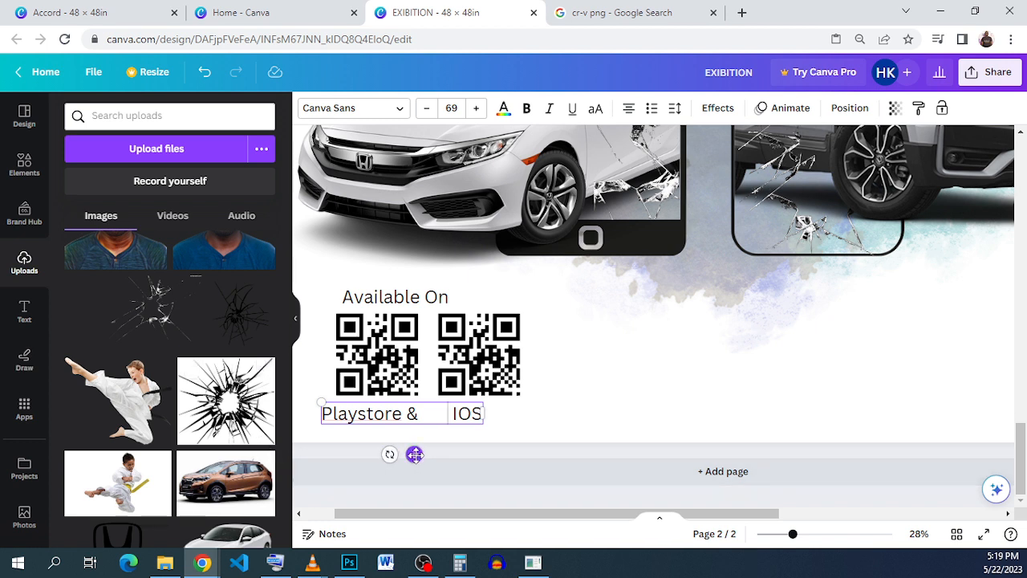
{"action": "left_click_drag", "start_coordinate": [415, 455], "coordinate": [430, 450]}
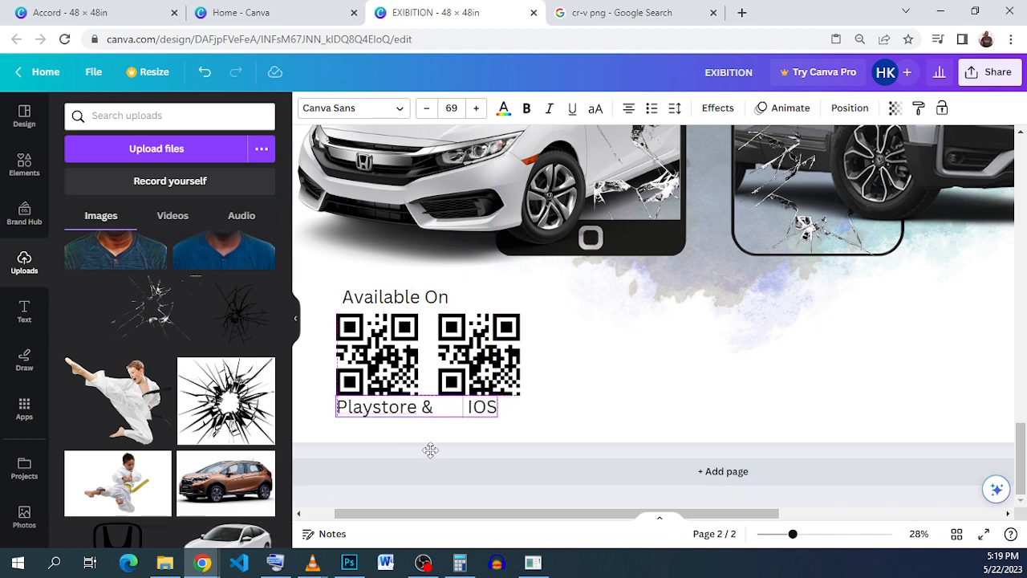
{"action": "left_click", "coordinate": [594, 394]}
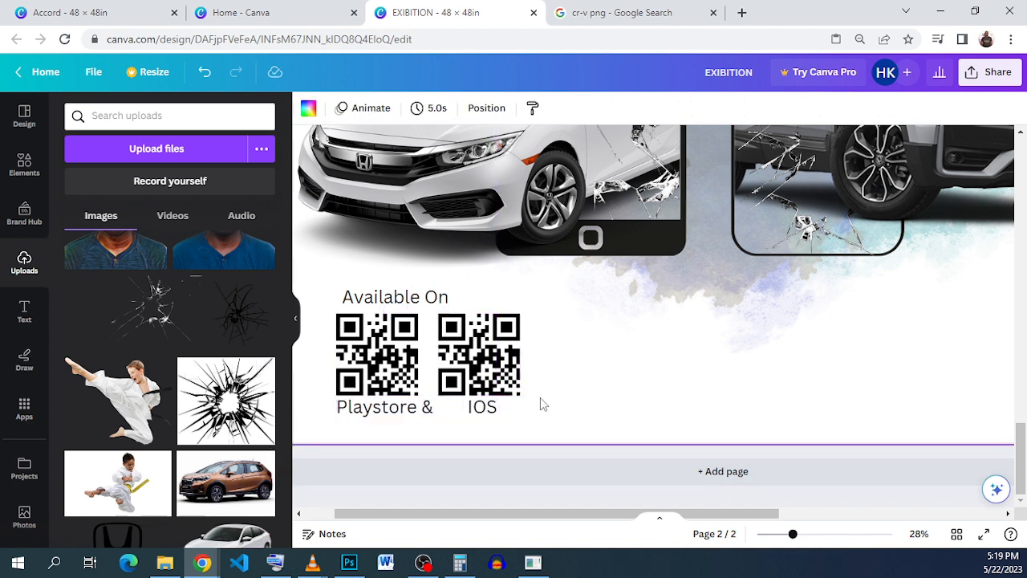
{"action": "left_click", "coordinate": [434, 410]}
{"action": "left_click", "coordinate": [619, 371]}
{"action": "scroll", "coordinate": [626, 371], "scroll_direction": "up", "scroll_amount": 1}
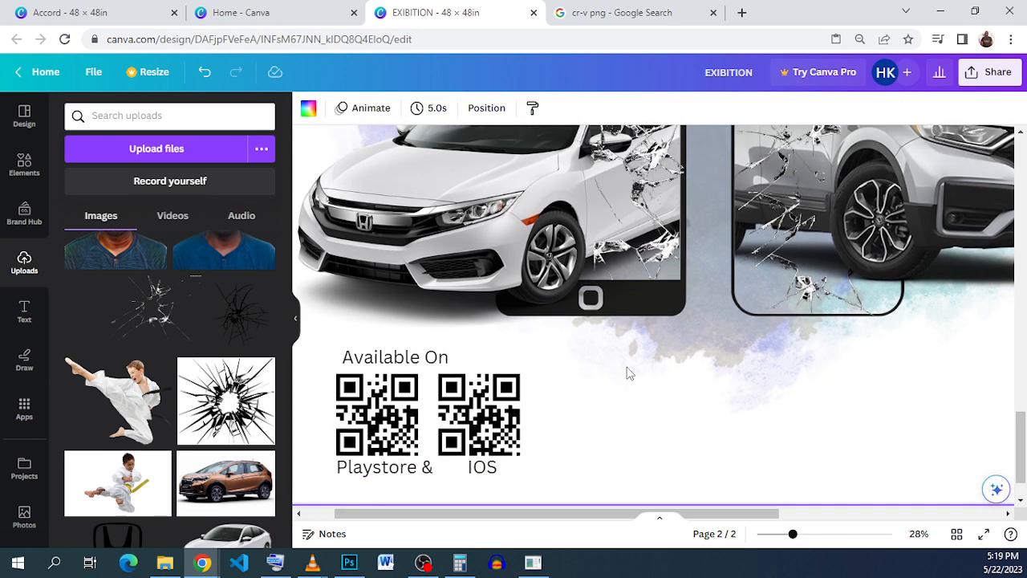
{"action": "scroll", "coordinate": [609, 426], "scroll_direction": "down", "scroll_amount": 1}
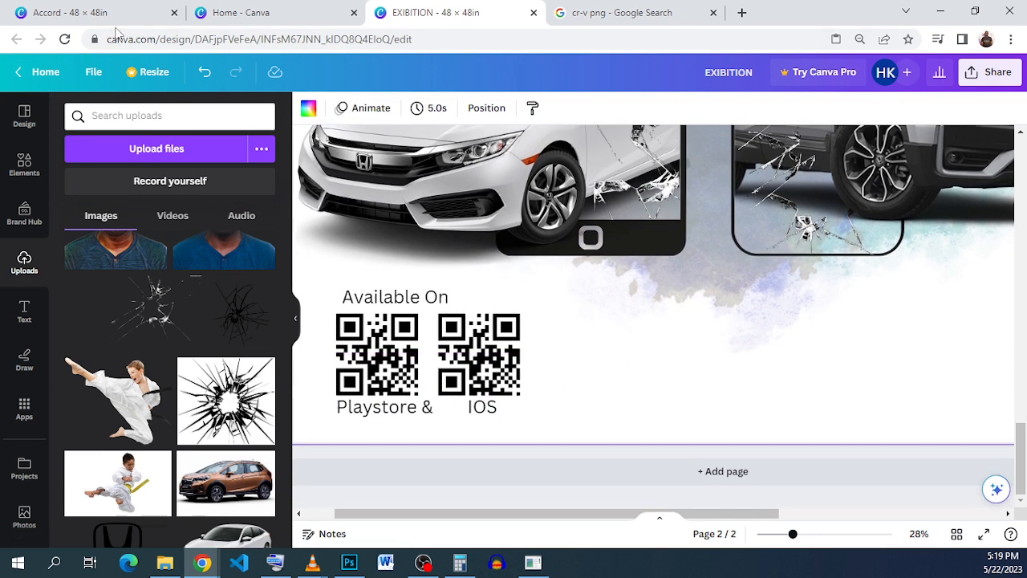
Step: Copy the grouped CONTACT US block from page 4 of the Accord design and paste it into the EXIBITION poster
{"action": "left_click", "coordinate": [117, 14]}
{"action": "left_click", "coordinate": [804, 435]}
{"action": "right_click", "coordinate": [799, 422]}
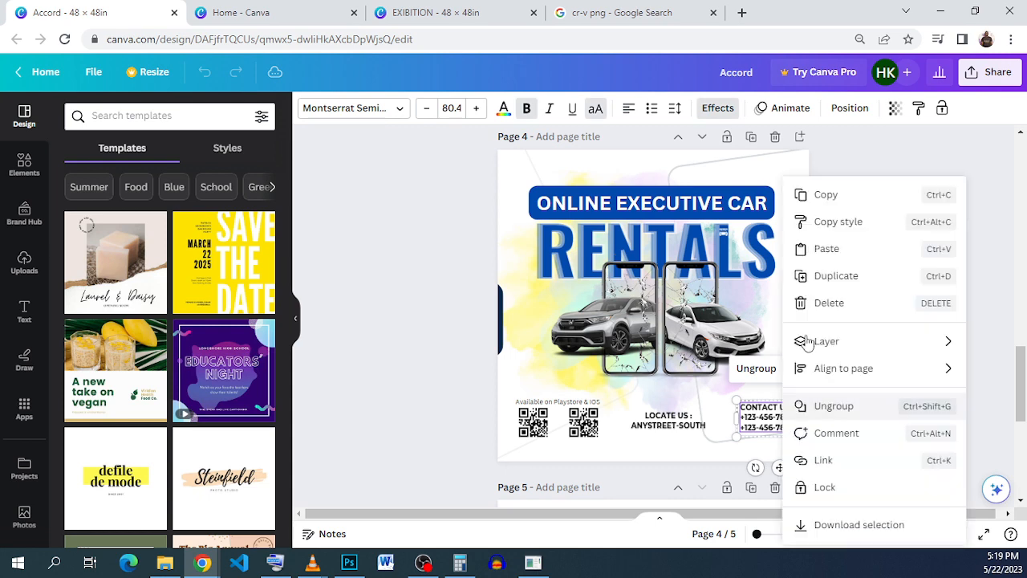
{"action": "left_click", "coordinate": [843, 200]}
{"action": "left_click", "coordinate": [407, 13]}
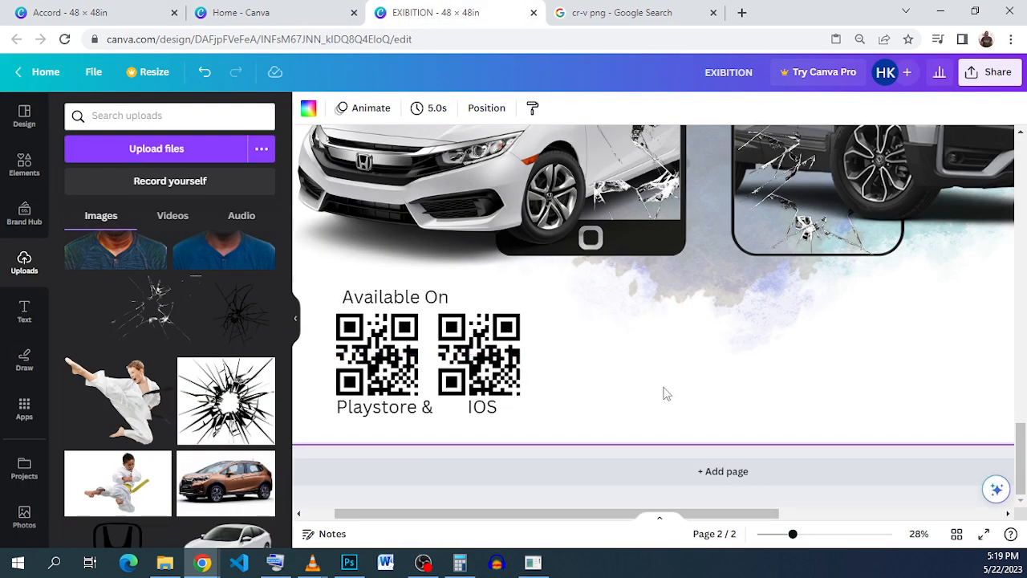
{"action": "right_click", "coordinate": [654, 374]}
{"action": "left_click", "coordinate": [706, 445]}
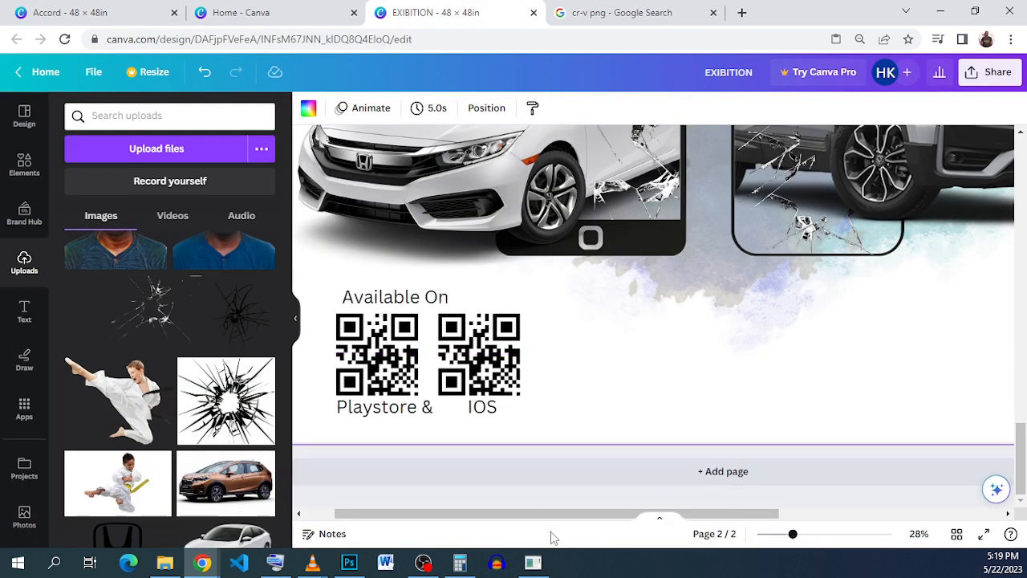
Step: Move the CONTACT US block down into the poster's lower-right corner, level with the QR codes
{"action": "left_click_drag", "start_coordinate": [566, 517], "coordinate": [720, 516]}
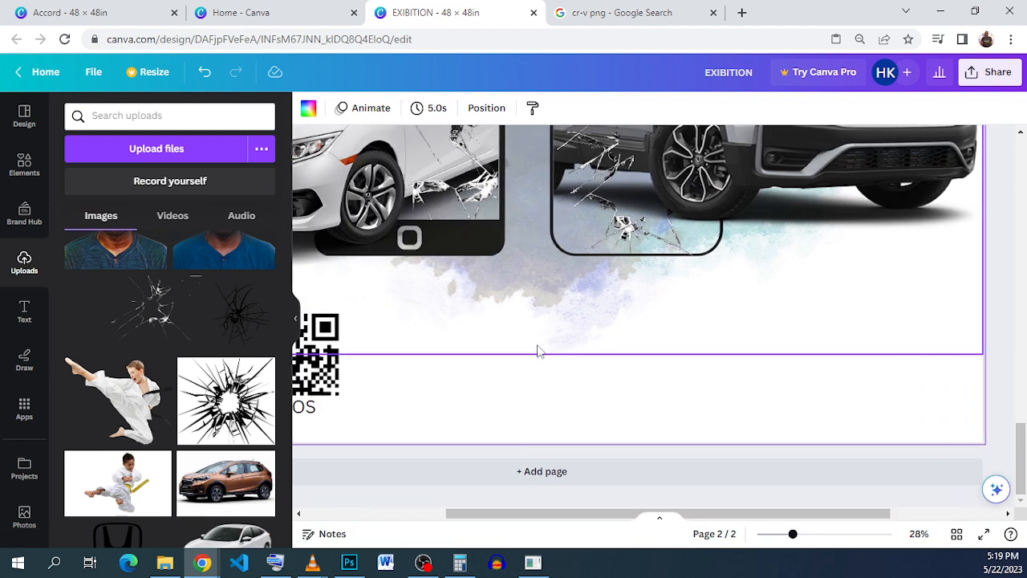
{"action": "scroll", "coordinate": [526, 349], "scroll_direction": "down", "scroll_amount": 2}
{"action": "scroll", "coordinate": [509, 319], "scroll_direction": "down", "scroll_amount": 2}
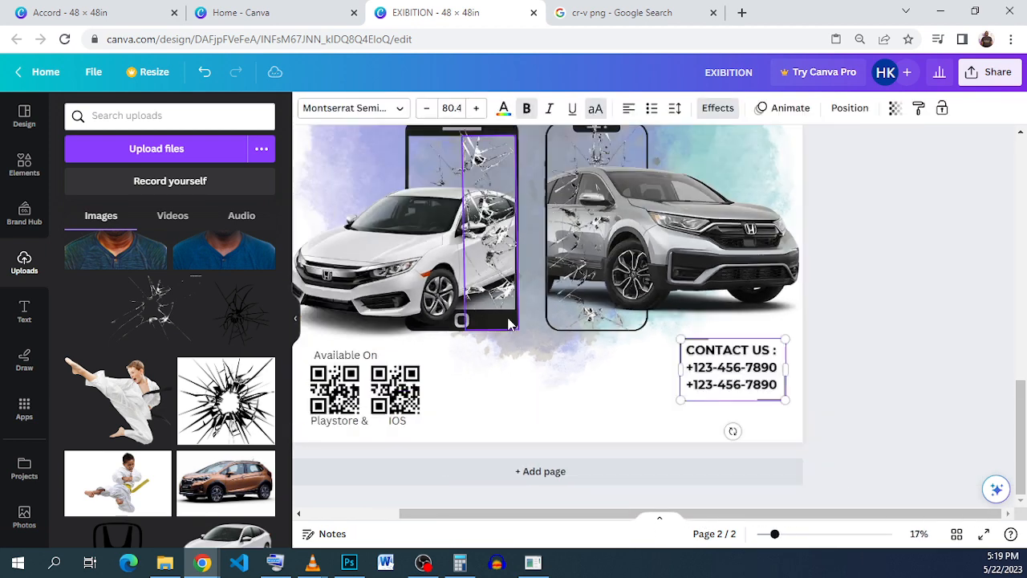
{"action": "left_click_drag", "start_coordinate": [738, 393], "coordinate": [736, 409]}
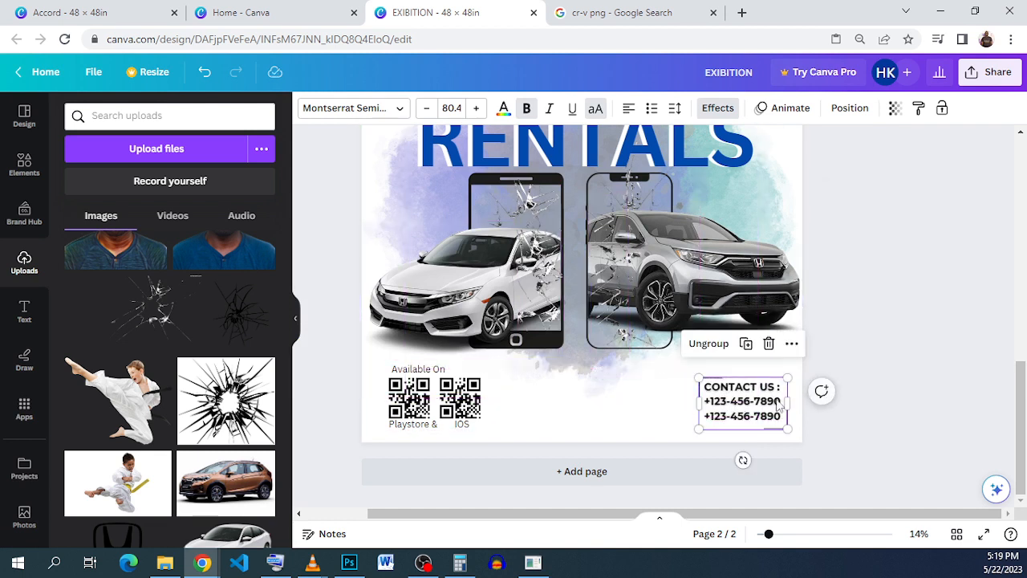
{"action": "left_click", "coordinate": [865, 354]}
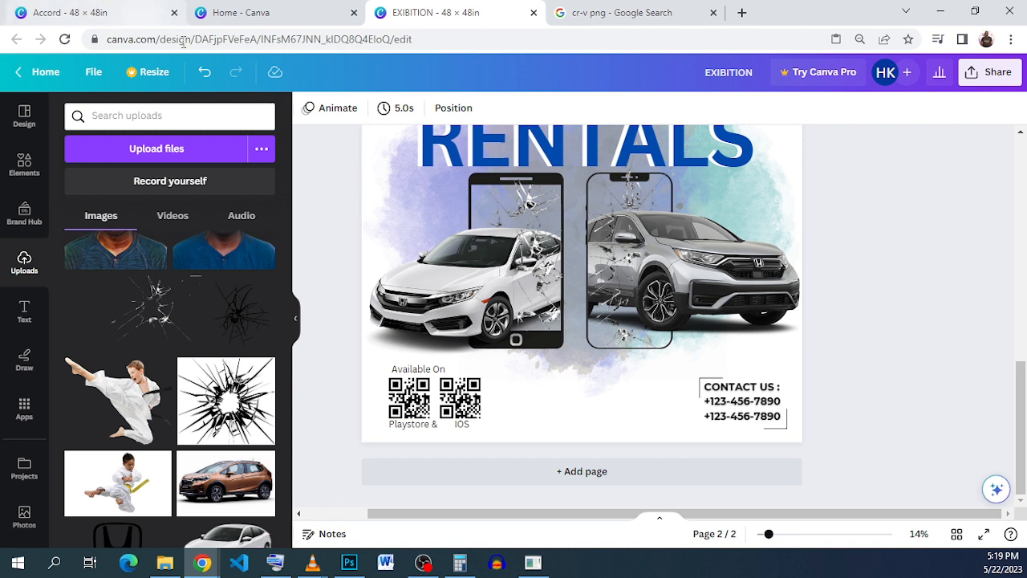
Step: Ungroup the CONTACT US block so its text and corner lines are separate elements
{"action": "left_click", "coordinate": [734, 413]}
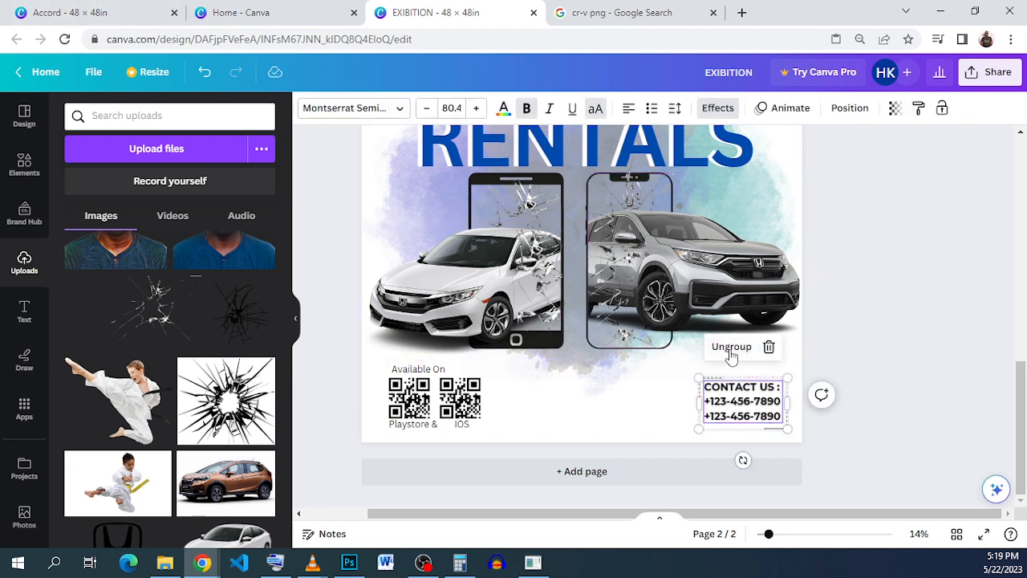
{"action": "left_click", "coordinate": [730, 348]}
{"action": "left_click", "coordinate": [885, 410]}
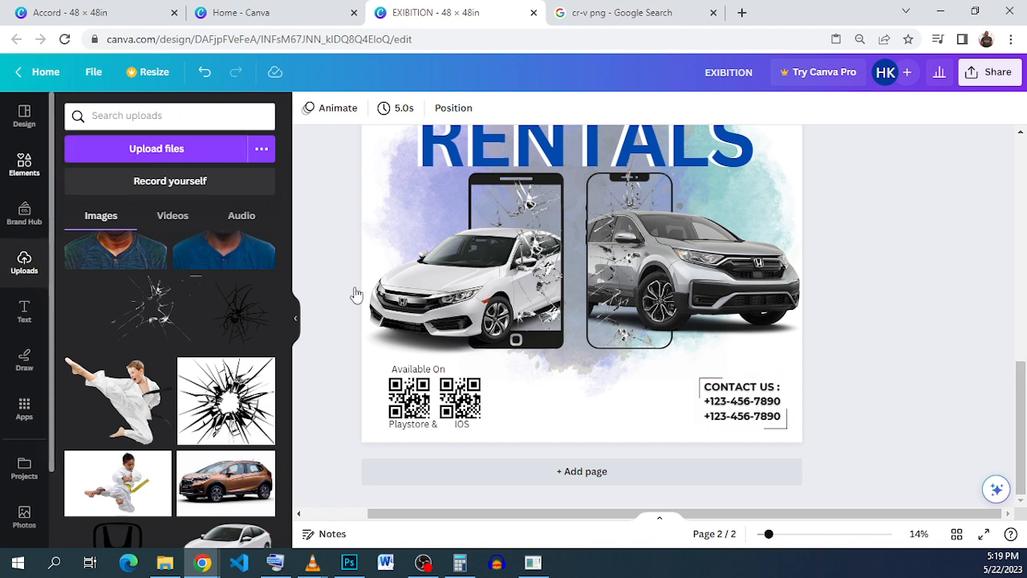
Step: Search the elements library for Square and browse the graphics results for a corner-line frame
{"action": "left_click", "coordinate": [191, 117]}
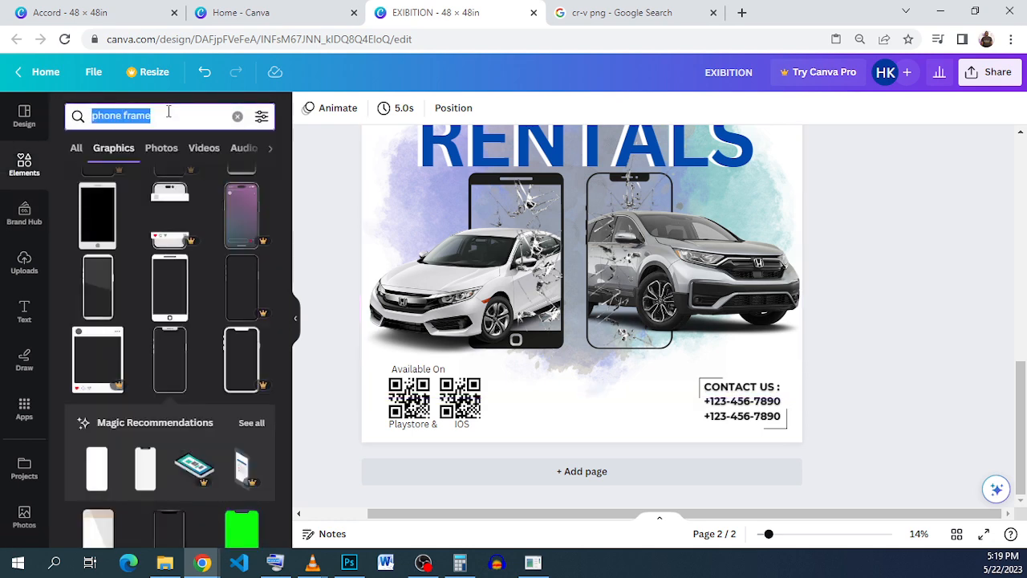
{"action": "left_click", "coordinate": [238, 116]}
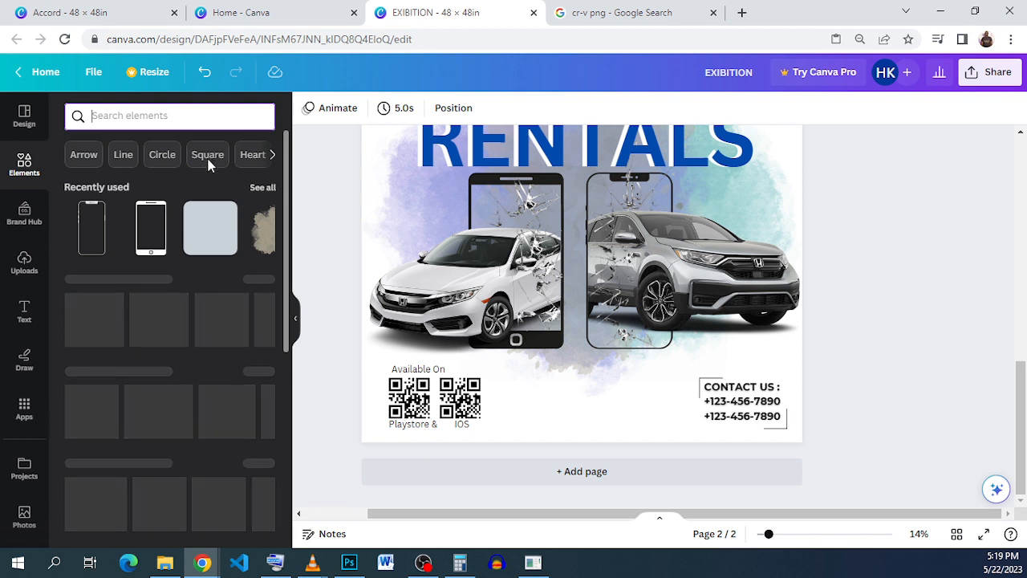
{"action": "left_click", "coordinate": [200, 157]}
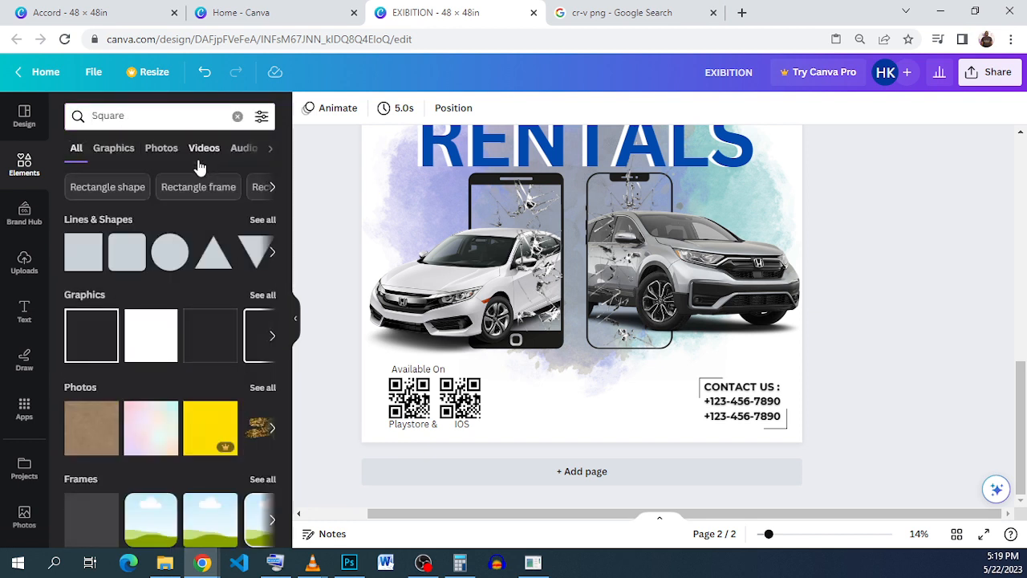
{"action": "scroll", "coordinate": [111, 357], "scroll_direction": "down", "scroll_amount": 3}
{"action": "scroll", "coordinate": [110, 357], "scroll_direction": "up", "scroll_amount": 2}
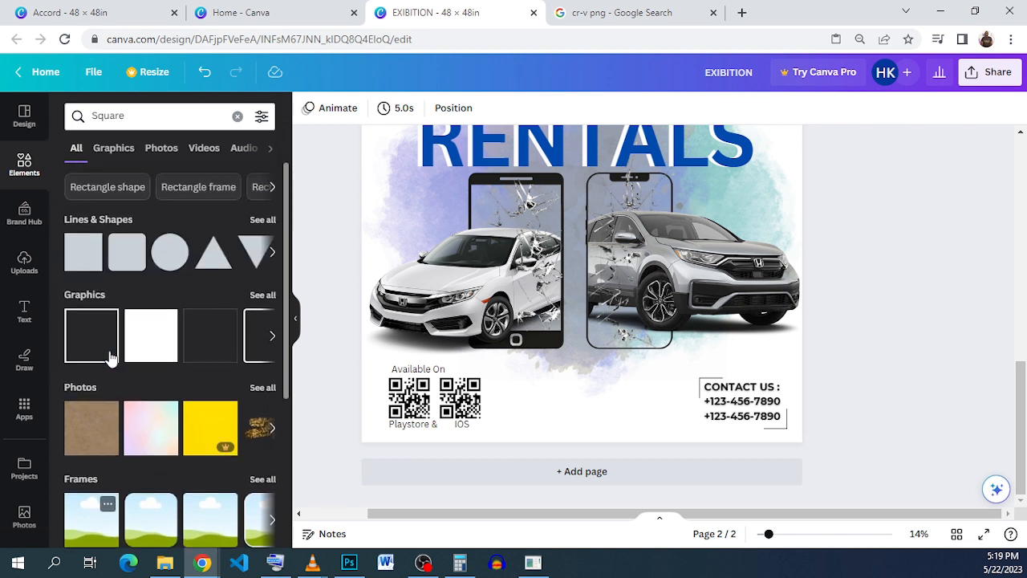
{"action": "left_click", "coordinate": [259, 295]}
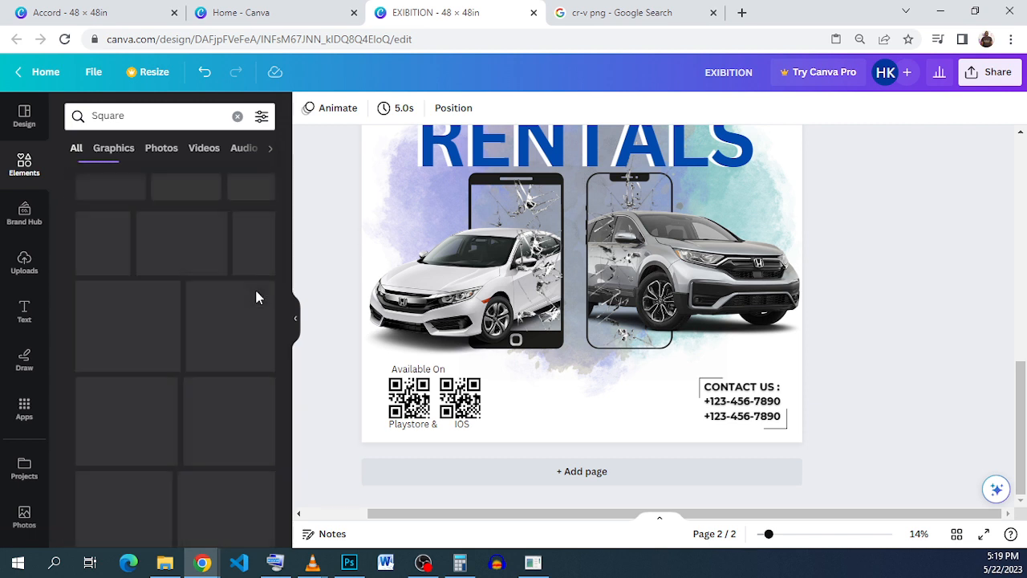
{"action": "scroll", "coordinate": [233, 304], "scroll_direction": "down", "scroll_amount": 2}
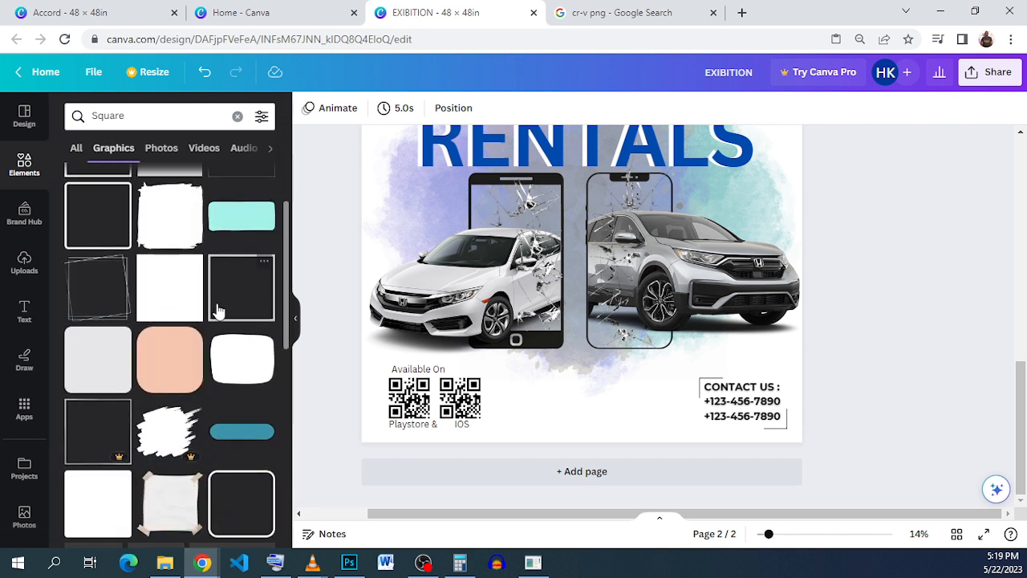
{"action": "scroll", "coordinate": [218, 310], "scroll_direction": "down", "scroll_amount": 4}
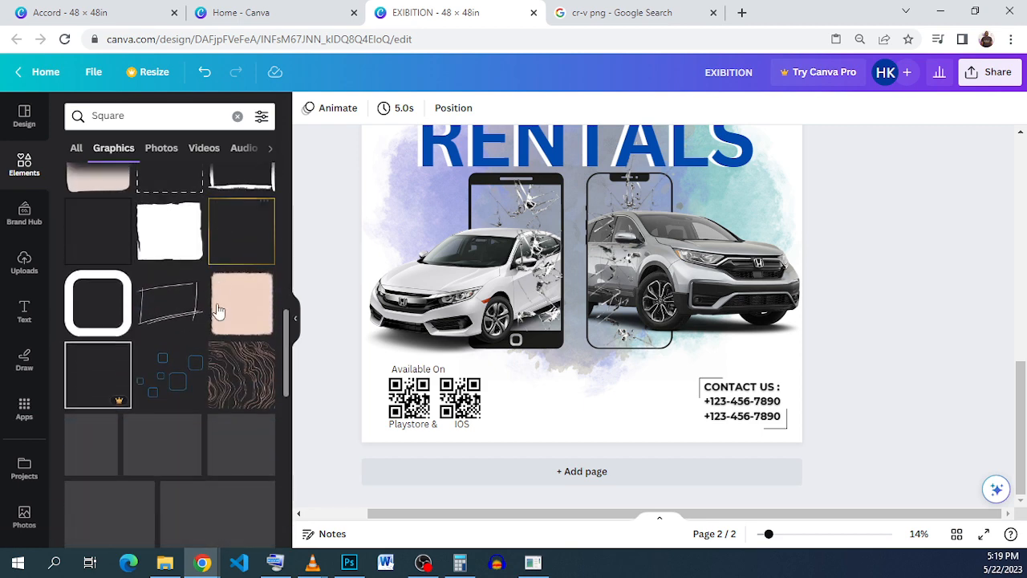
{"action": "scroll", "coordinate": [218, 310], "scroll_direction": "down", "scroll_amount": 5}
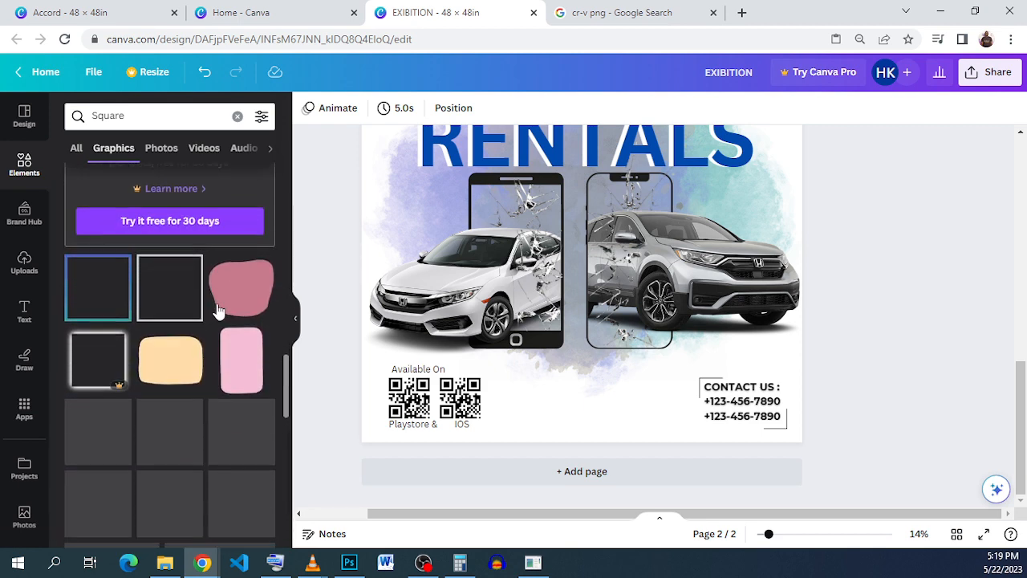
{"action": "scroll", "coordinate": [218, 310], "scroll_direction": "down", "scroll_amount": 5}
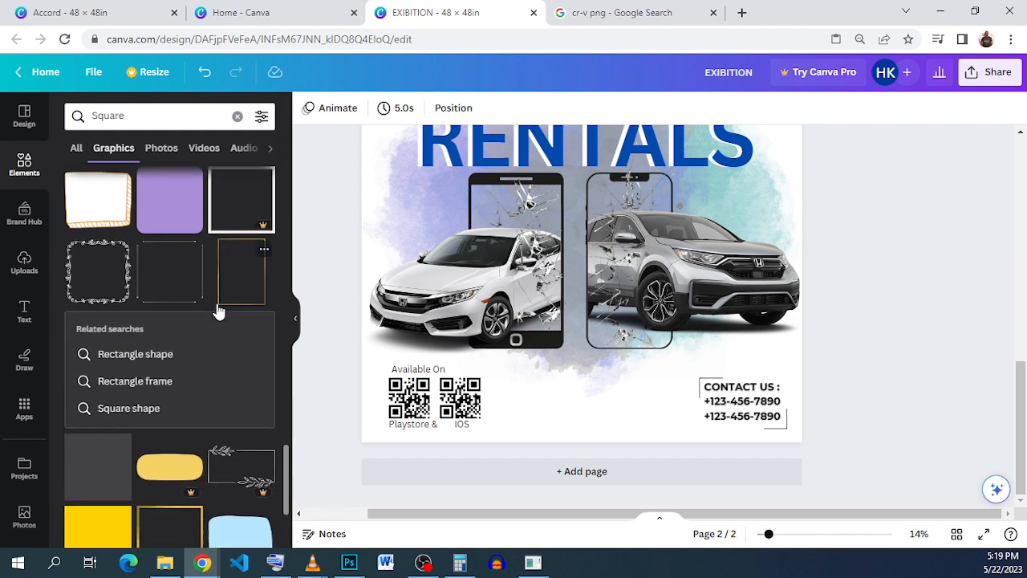
{"action": "scroll", "coordinate": [219, 311], "scroll_direction": "down", "scroll_amount": 5}
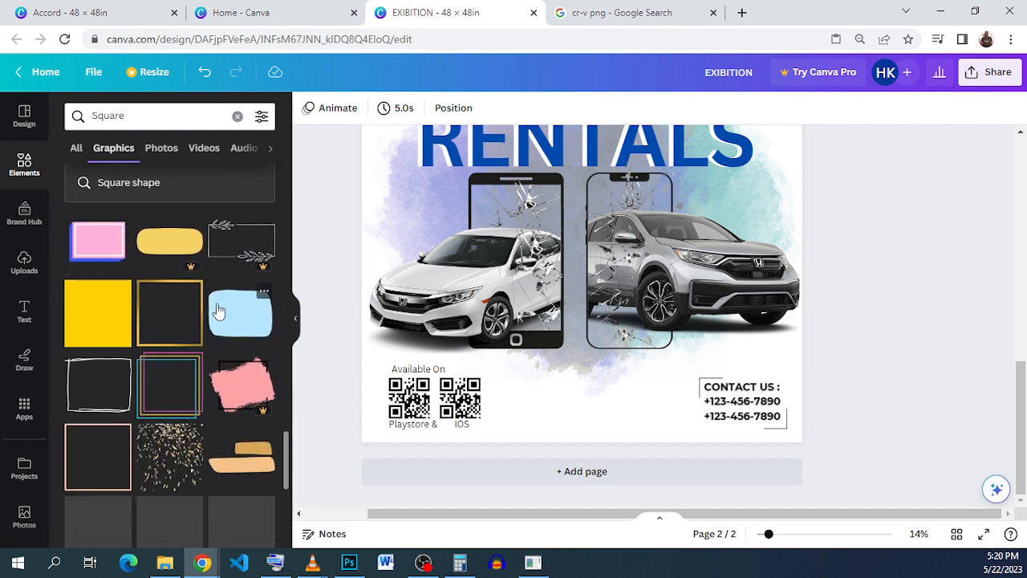
{"action": "scroll", "coordinate": [218, 310], "scroll_direction": "down", "scroll_amount": 3}
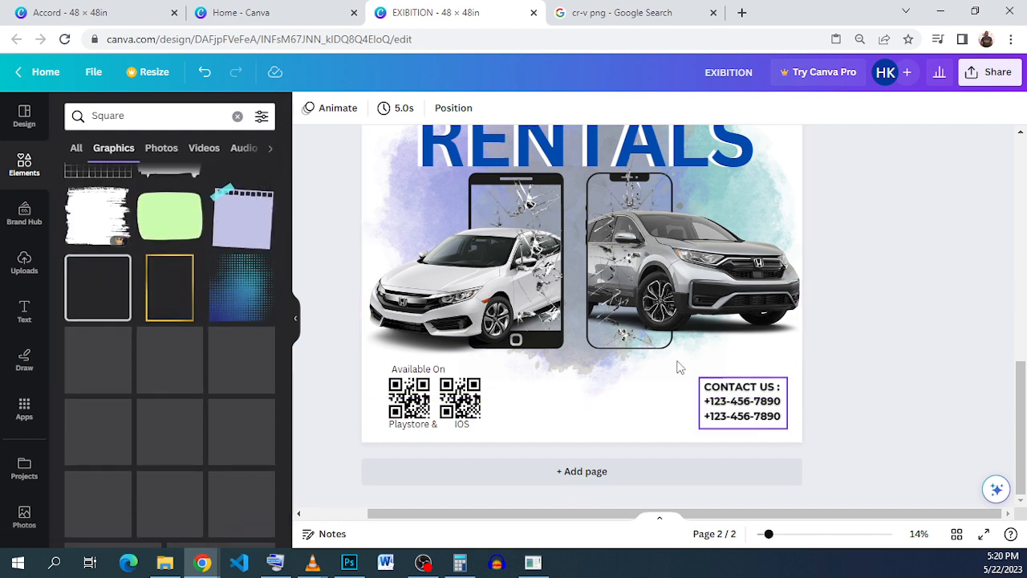
Step: Try moving the corner-line frame off the CONTACT US text into the empty footer space beside the QR codes
{"action": "left_click", "coordinate": [701, 383]}
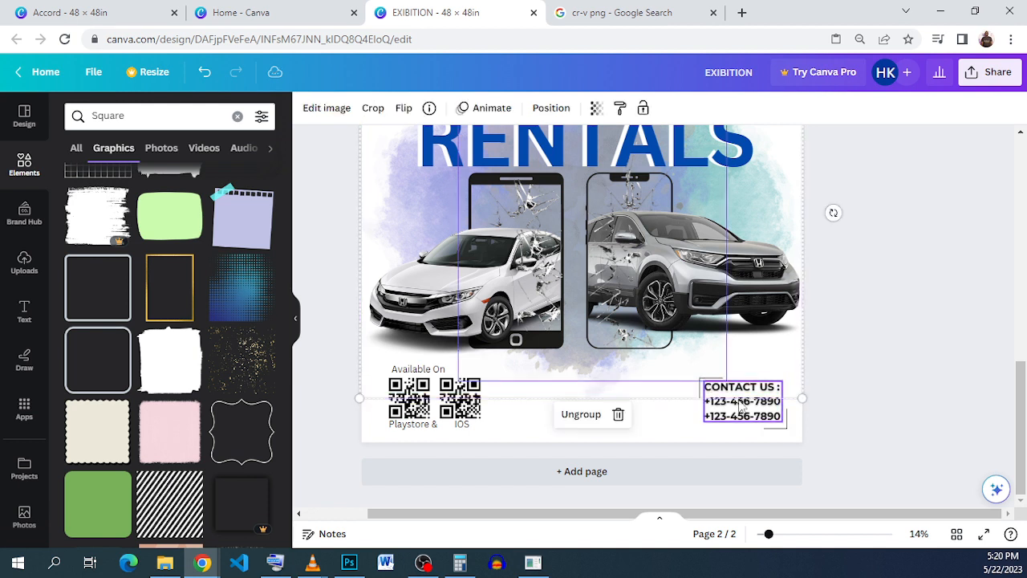
{"action": "left_click", "coordinate": [783, 431]}
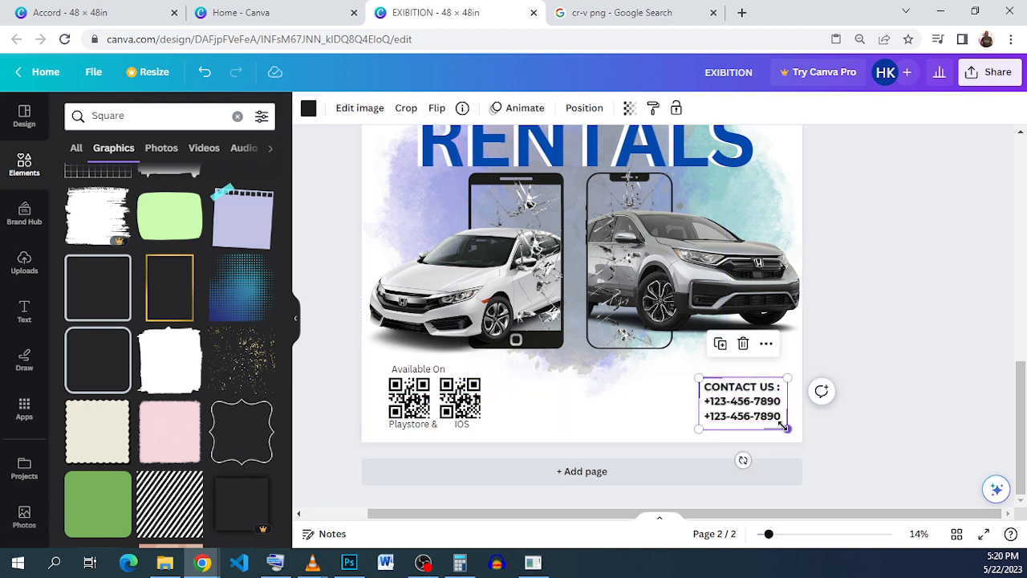
{"action": "left_click_drag", "start_coordinate": [783, 430], "coordinate": [632, 426]}
{"action": "scroll", "coordinate": [233, 386], "scroll_direction": "down", "scroll_amount": 2}
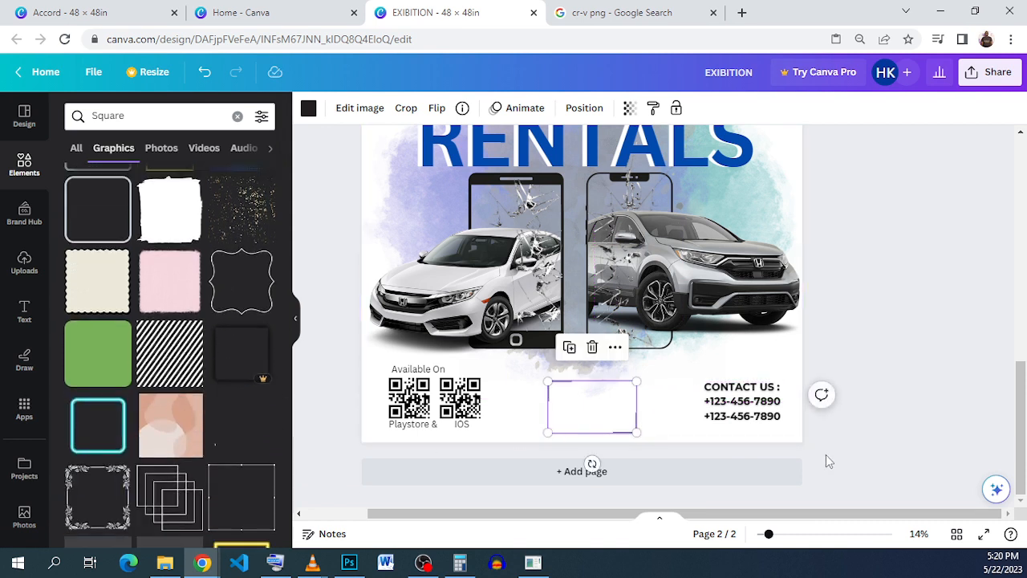
{"action": "left_click", "coordinate": [653, 429]}
Step: Look further through the Square graphics for a frame matching the corner lines now standing alone in the footer
{"action": "scroll", "coordinate": [192, 344], "scroll_direction": "down", "scroll_amount": 3}
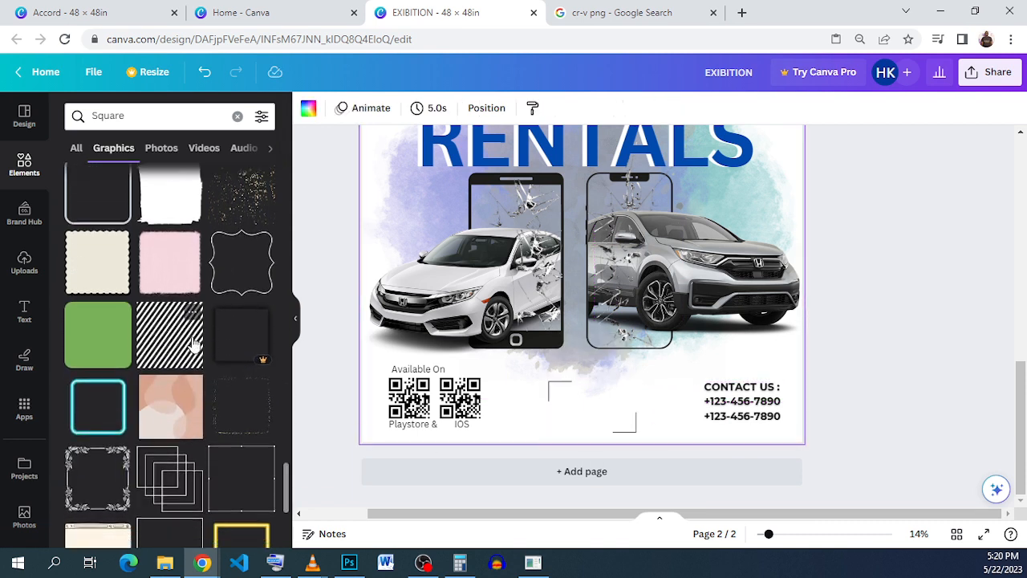
{"action": "scroll", "coordinate": [193, 344], "scroll_direction": "down", "scroll_amount": 5}
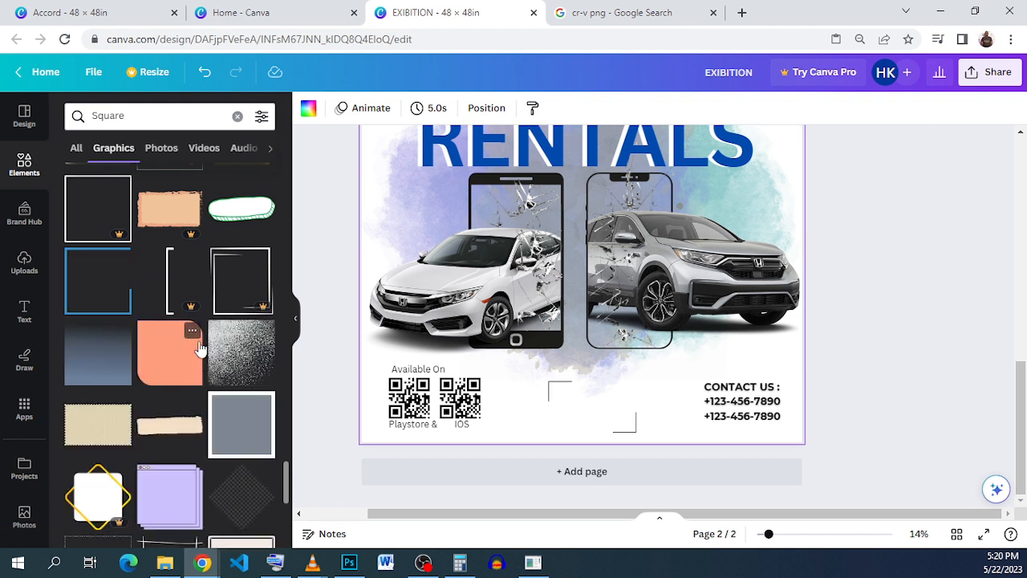
{"action": "scroll", "coordinate": [199, 348], "scroll_direction": "down", "scroll_amount": 4}
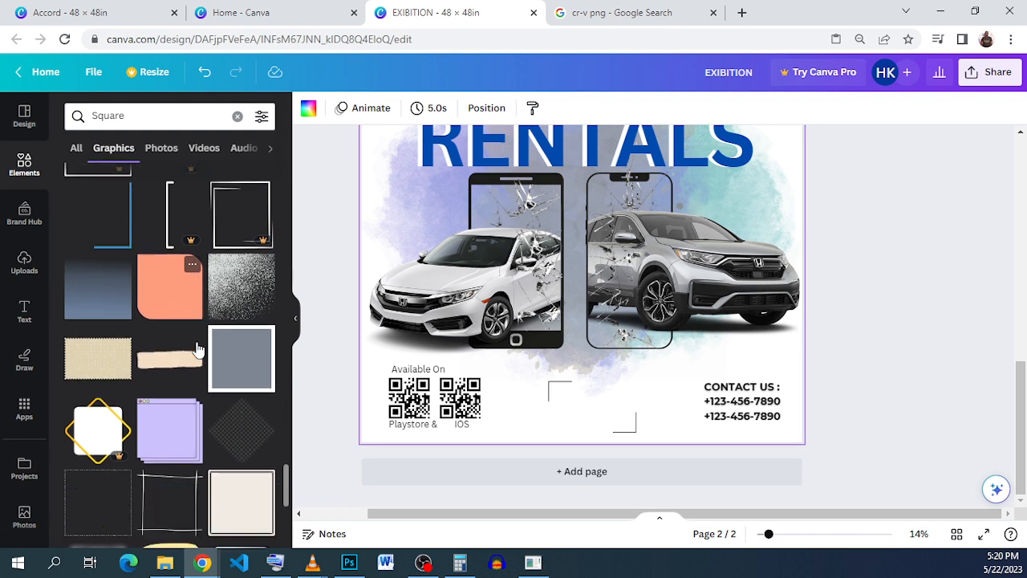
{"action": "scroll", "coordinate": [199, 349], "scroll_direction": "down", "scroll_amount": 5}
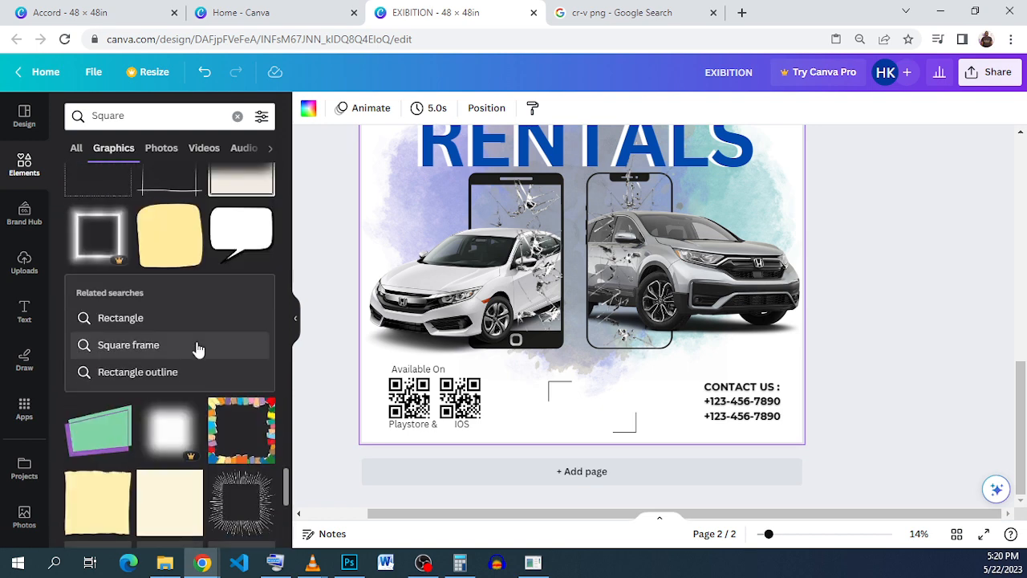
{"action": "scroll", "coordinate": [196, 341], "scroll_direction": "down", "scroll_amount": 2}
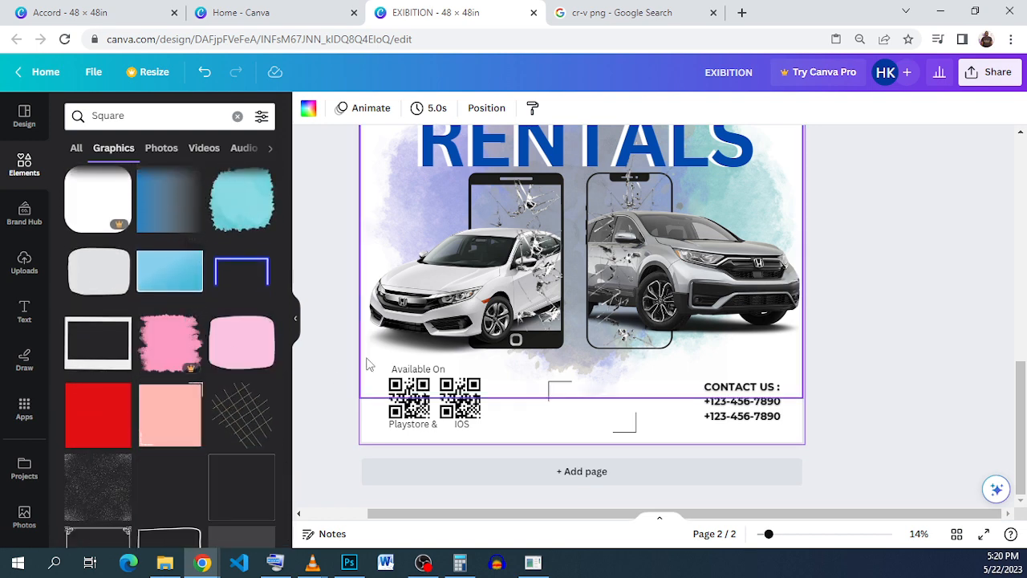
{"action": "scroll", "coordinate": [191, 369], "scroll_direction": "down", "scroll_amount": 7}
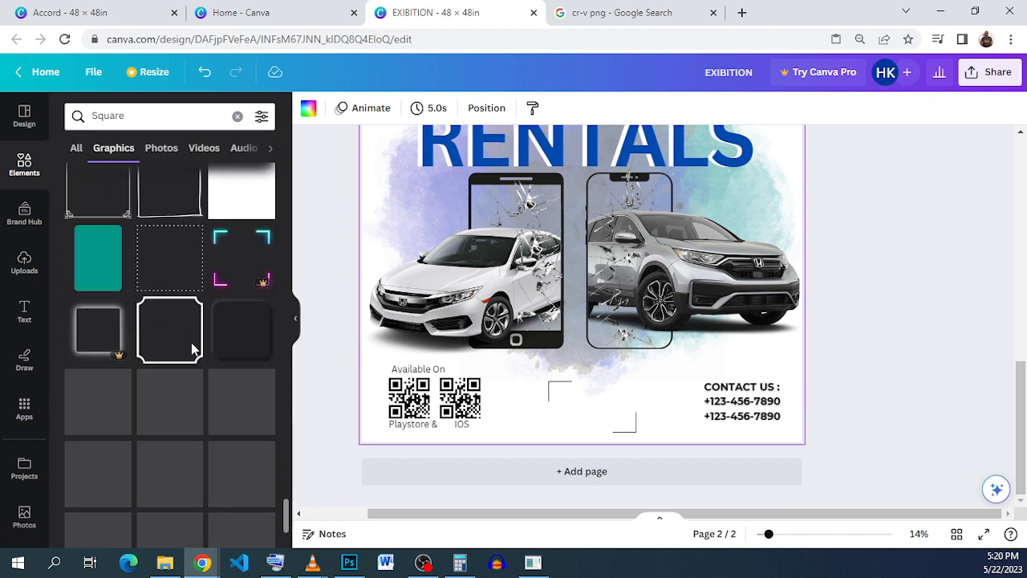
{"action": "scroll", "coordinate": [191, 341], "scroll_direction": "down", "scroll_amount": 3}
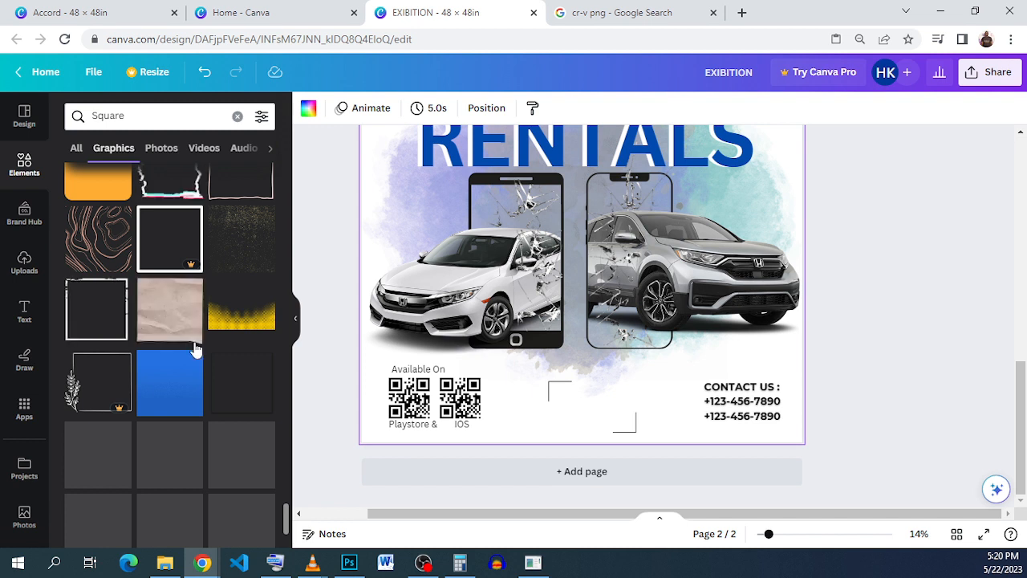
{"action": "scroll", "coordinate": [196, 348], "scroll_direction": "down", "scroll_amount": 5}
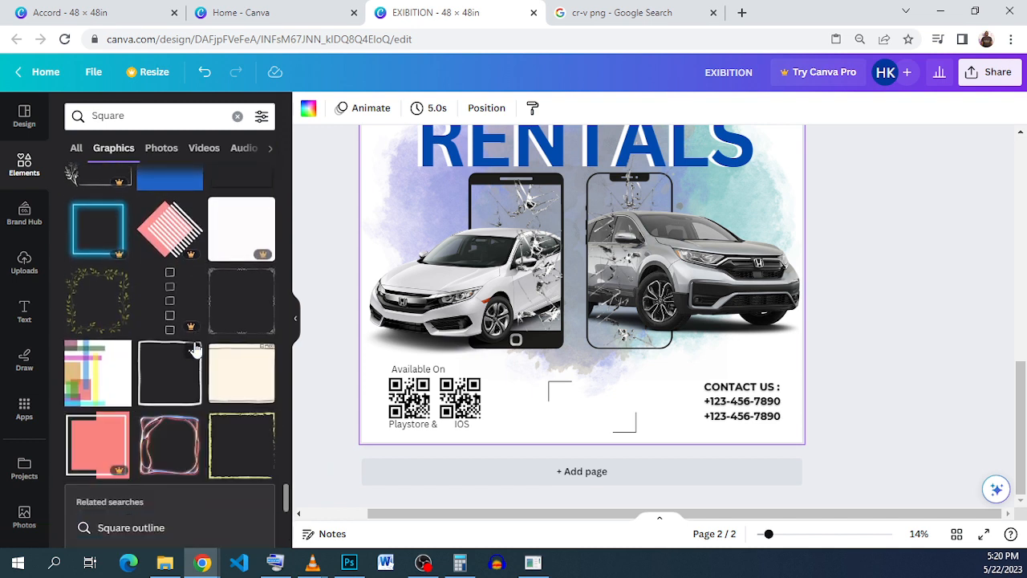
{"action": "scroll", "coordinate": [195, 348], "scroll_direction": "down", "scroll_amount": 1}
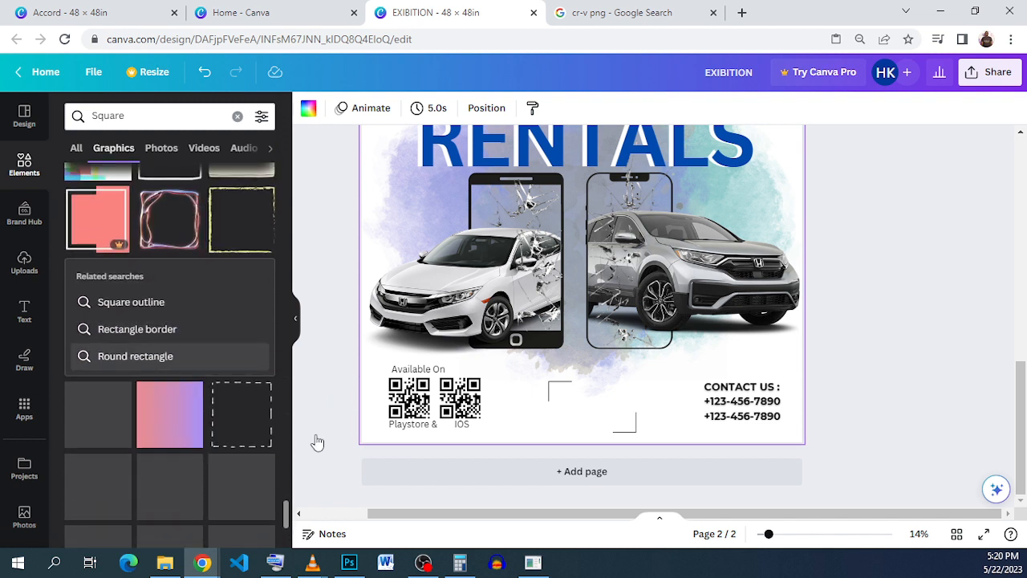
Step: Undo the moves of the corner-line frame away from the CONTACT US text
{"action": "left_click_drag", "start_coordinate": [597, 419], "coordinate": [675, 412]}
{"action": "left_click", "coordinate": [206, 73]}
{"action": "left_click", "coordinate": [206, 73]}
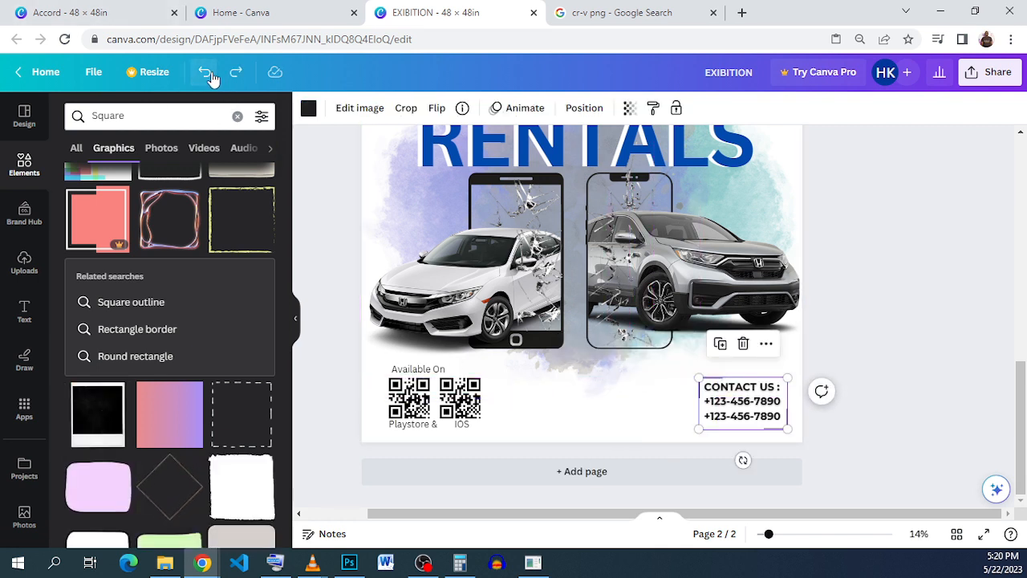
Step: Group the CONTACT US text with its corner-line frame as one block
{"action": "left_click_drag", "start_coordinate": [866, 427], "coordinate": [761, 399]}
{"action": "left_click", "coordinate": [708, 341]}
{"action": "left_click", "coordinate": [871, 381]}
{"action": "left_click", "coordinate": [883, 391]}
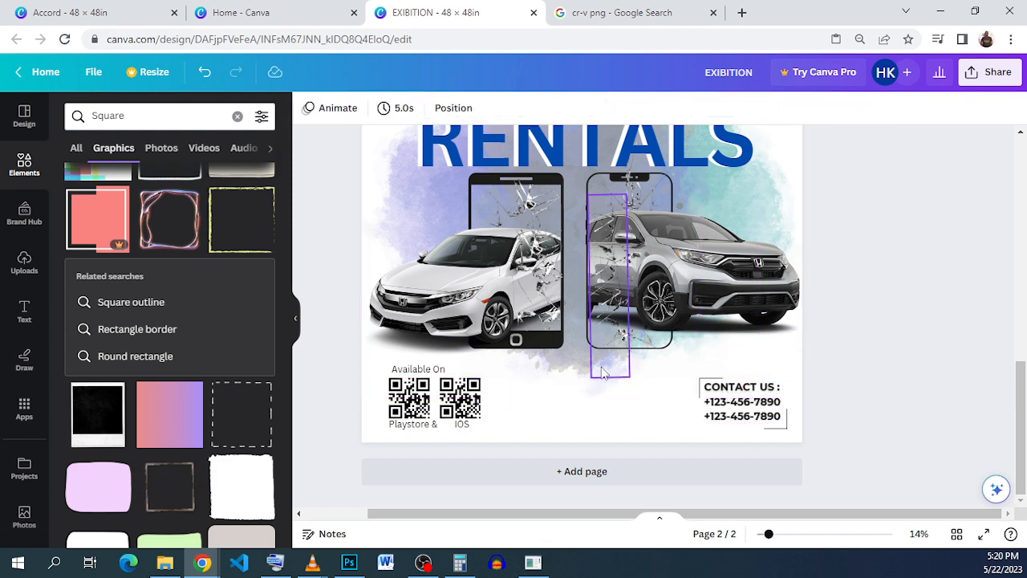
Step: Copy the LOCATE US text from page 4 of the Accord design into the EXIBITION poster, between the QR codes and the CONTACT US block
{"action": "left_click", "coordinate": [135, 23]}
{"action": "left_click", "coordinate": [666, 420]}
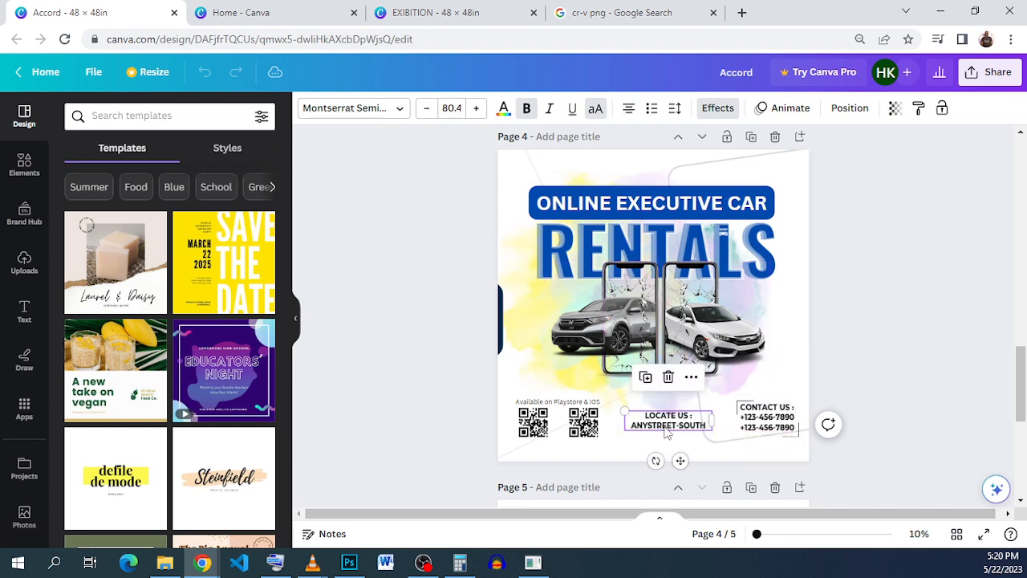
{"action": "right_click", "coordinate": [666, 420]}
{"action": "left_click", "coordinate": [707, 259]}
{"action": "left_click", "coordinate": [436, 13]}
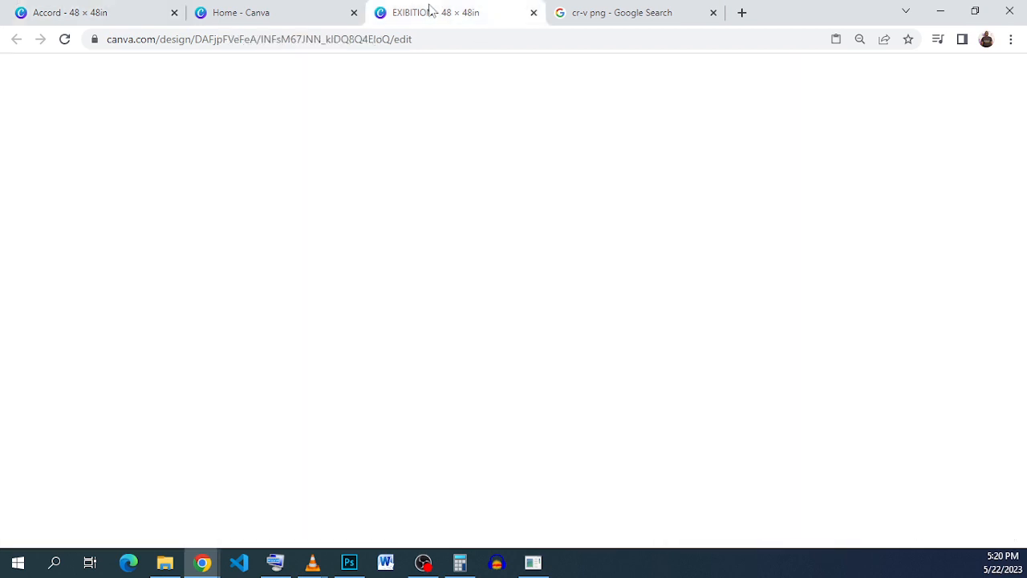
{"action": "right_click", "coordinate": [559, 386]}
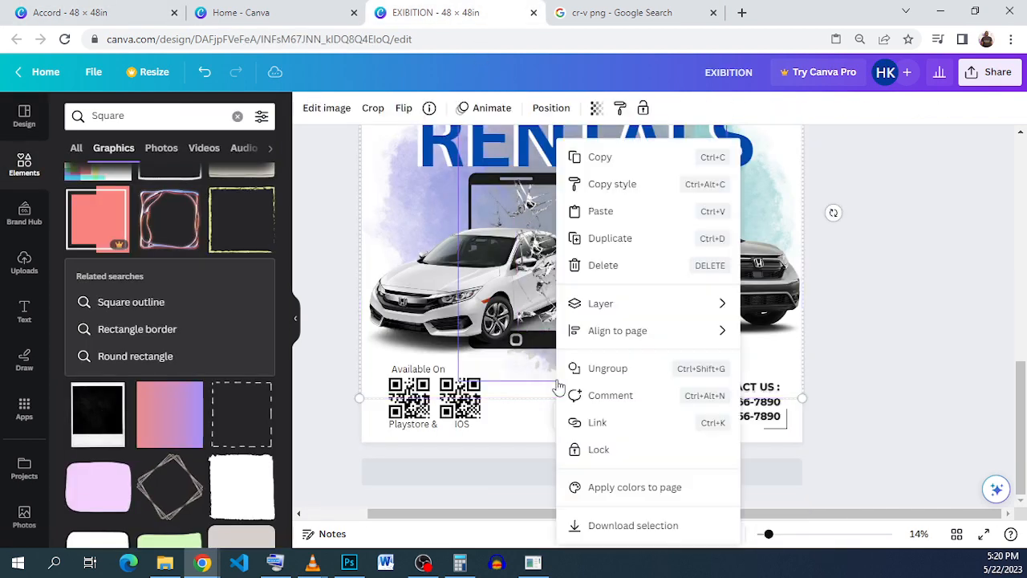
{"action": "left_click", "coordinate": [614, 214]}
{"action": "left_click_drag", "start_coordinate": [621, 395], "coordinate": [607, 416]}
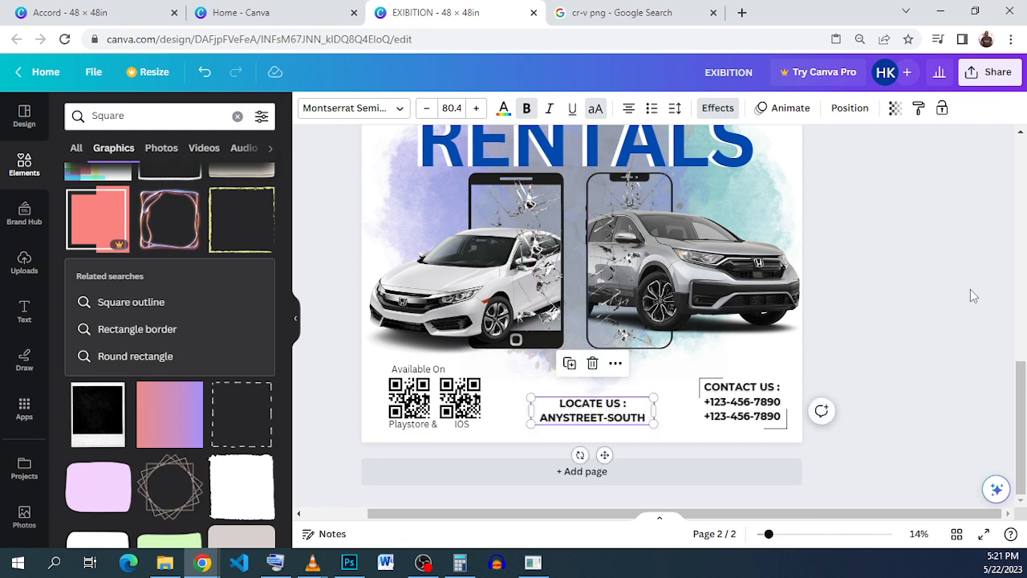
{"action": "left_click", "coordinate": [915, 298]}
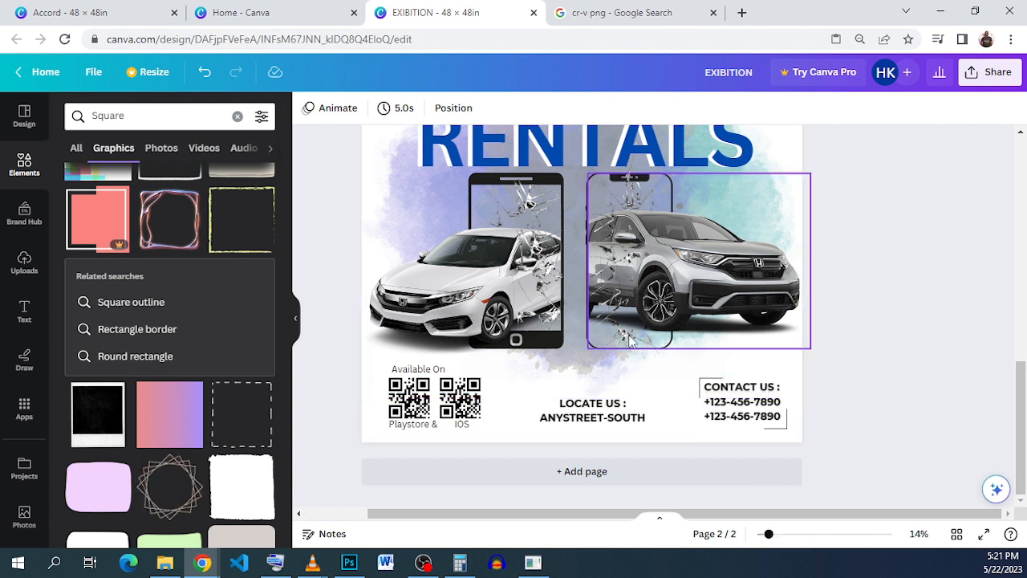
{"action": "scroll", "coordinate": [628, 335], "scroll_direction": "down", "scroll_amount": 1}
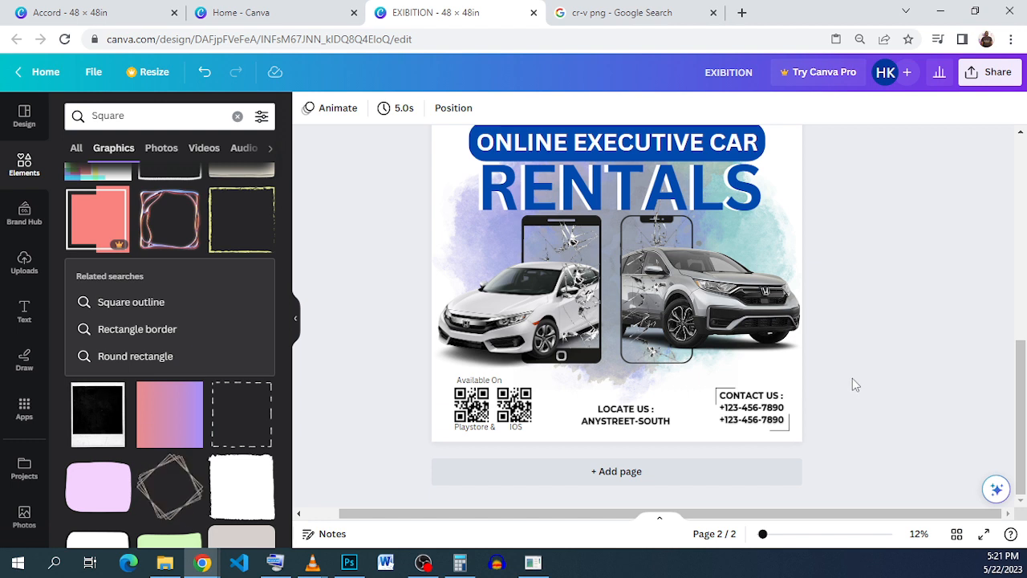
{"action": "scroll", "coordinate": [849, 378], "scroll_direction": "up", "scroll_amount": 2}
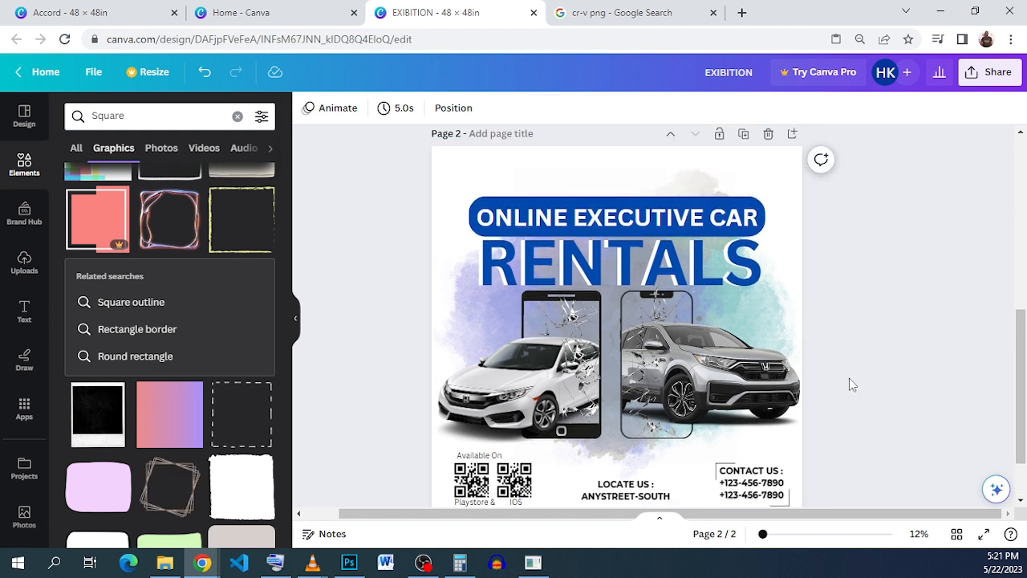
{"action": "scroll", "coordinate": [849, 378], "scroll_direction": "down", "scroll_amount": 2}
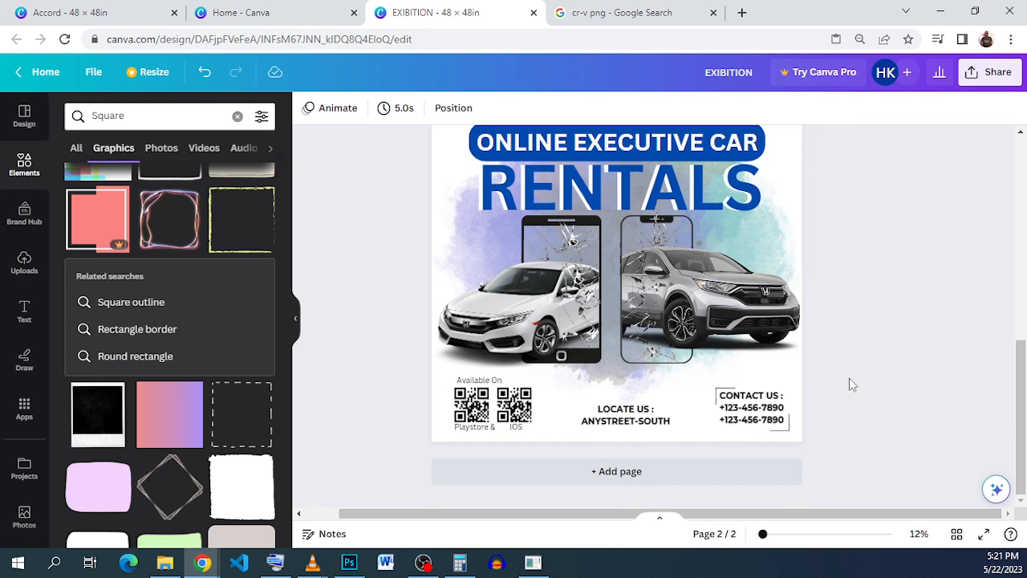